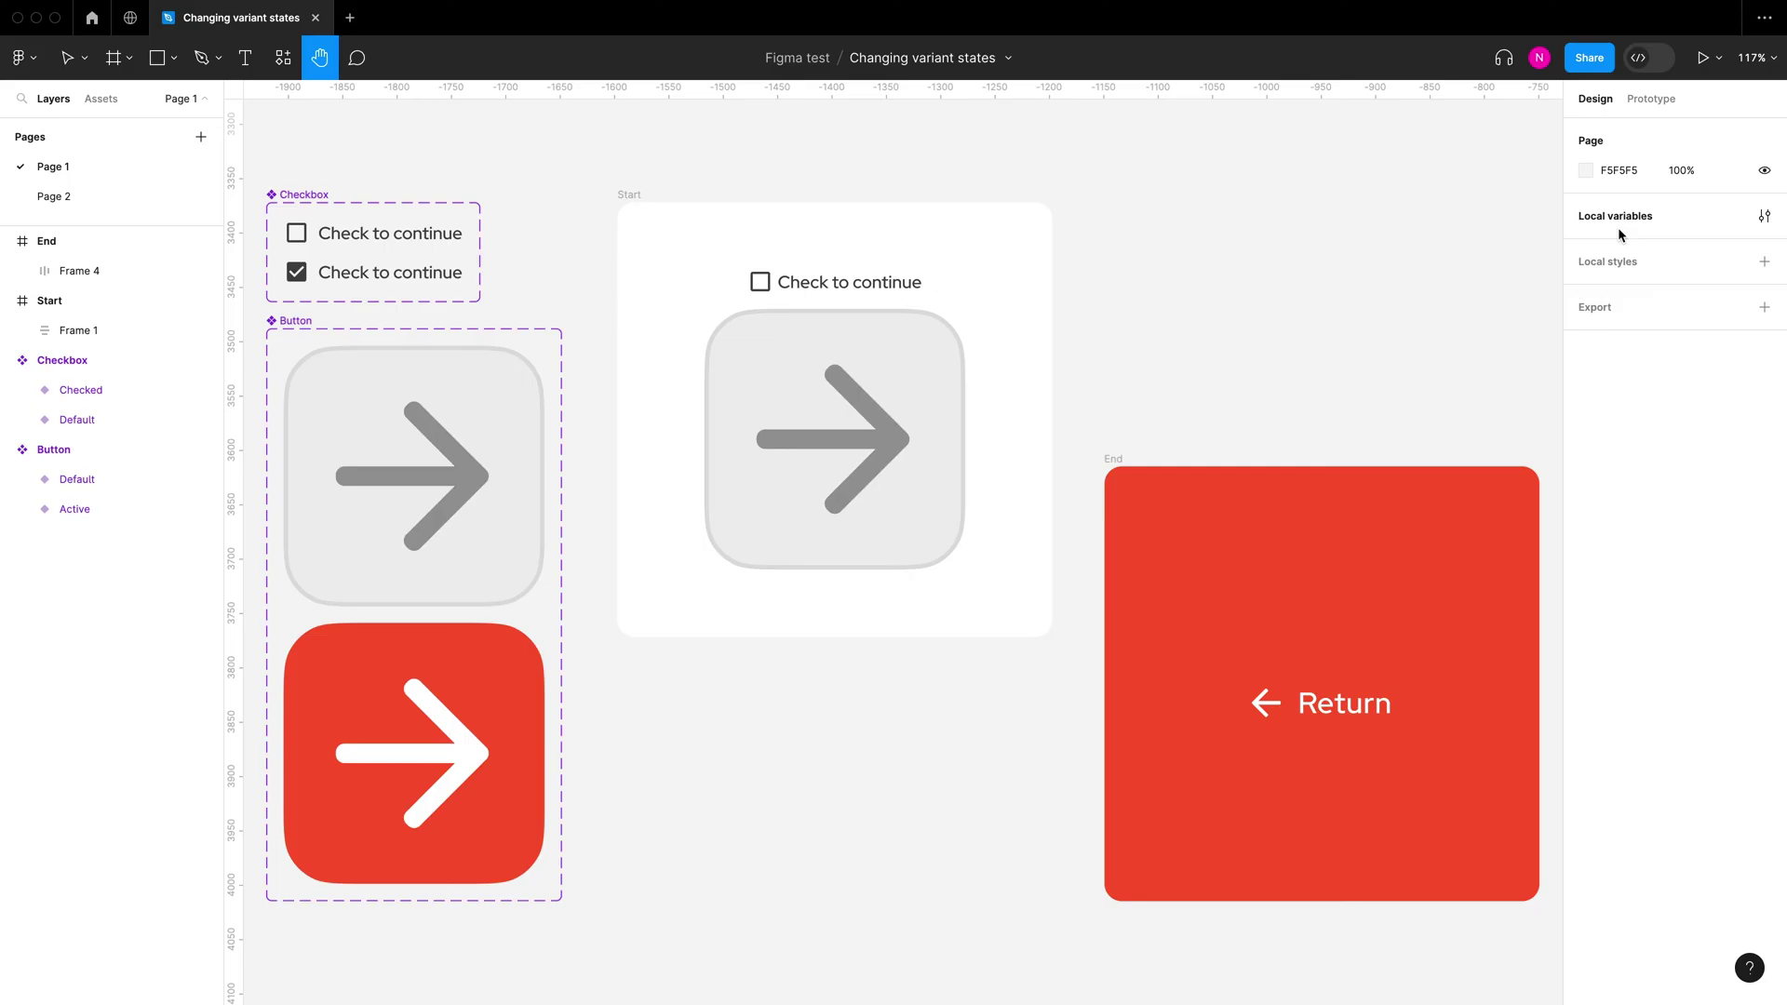
# Step: Check the local variables list, then show the prototype settings
pyautogui.click(1765, 218)
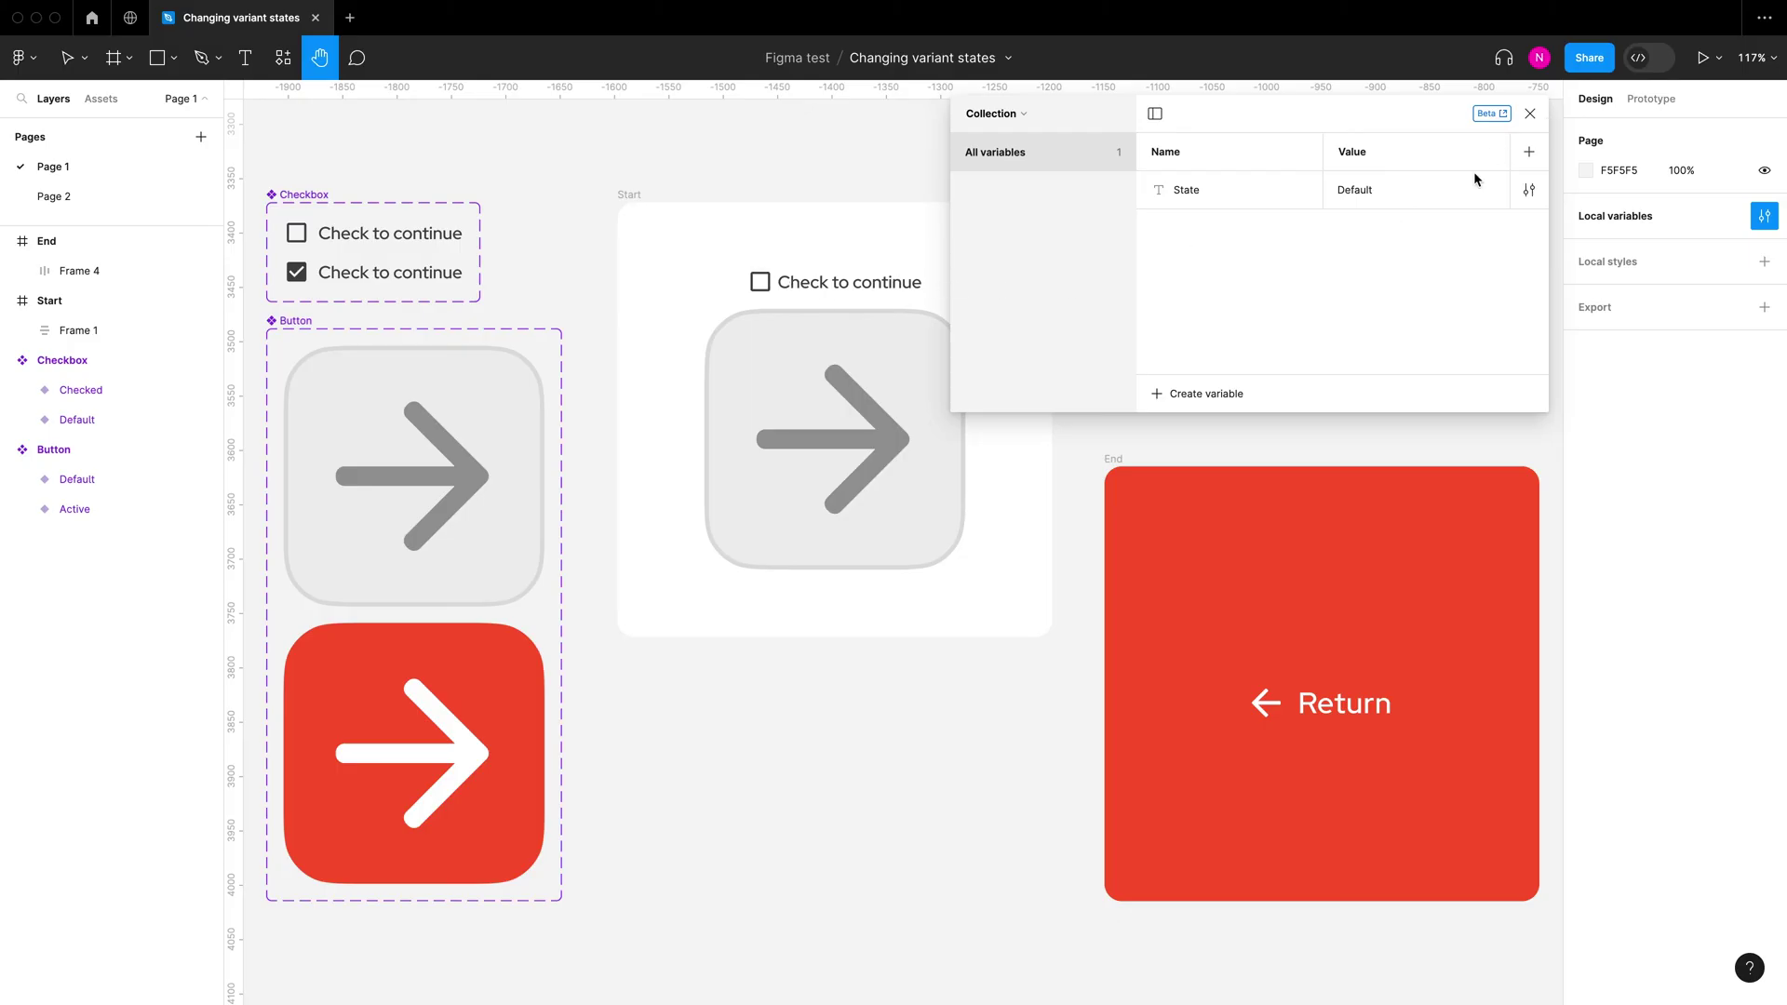
pyautogui.click(1530, 114)
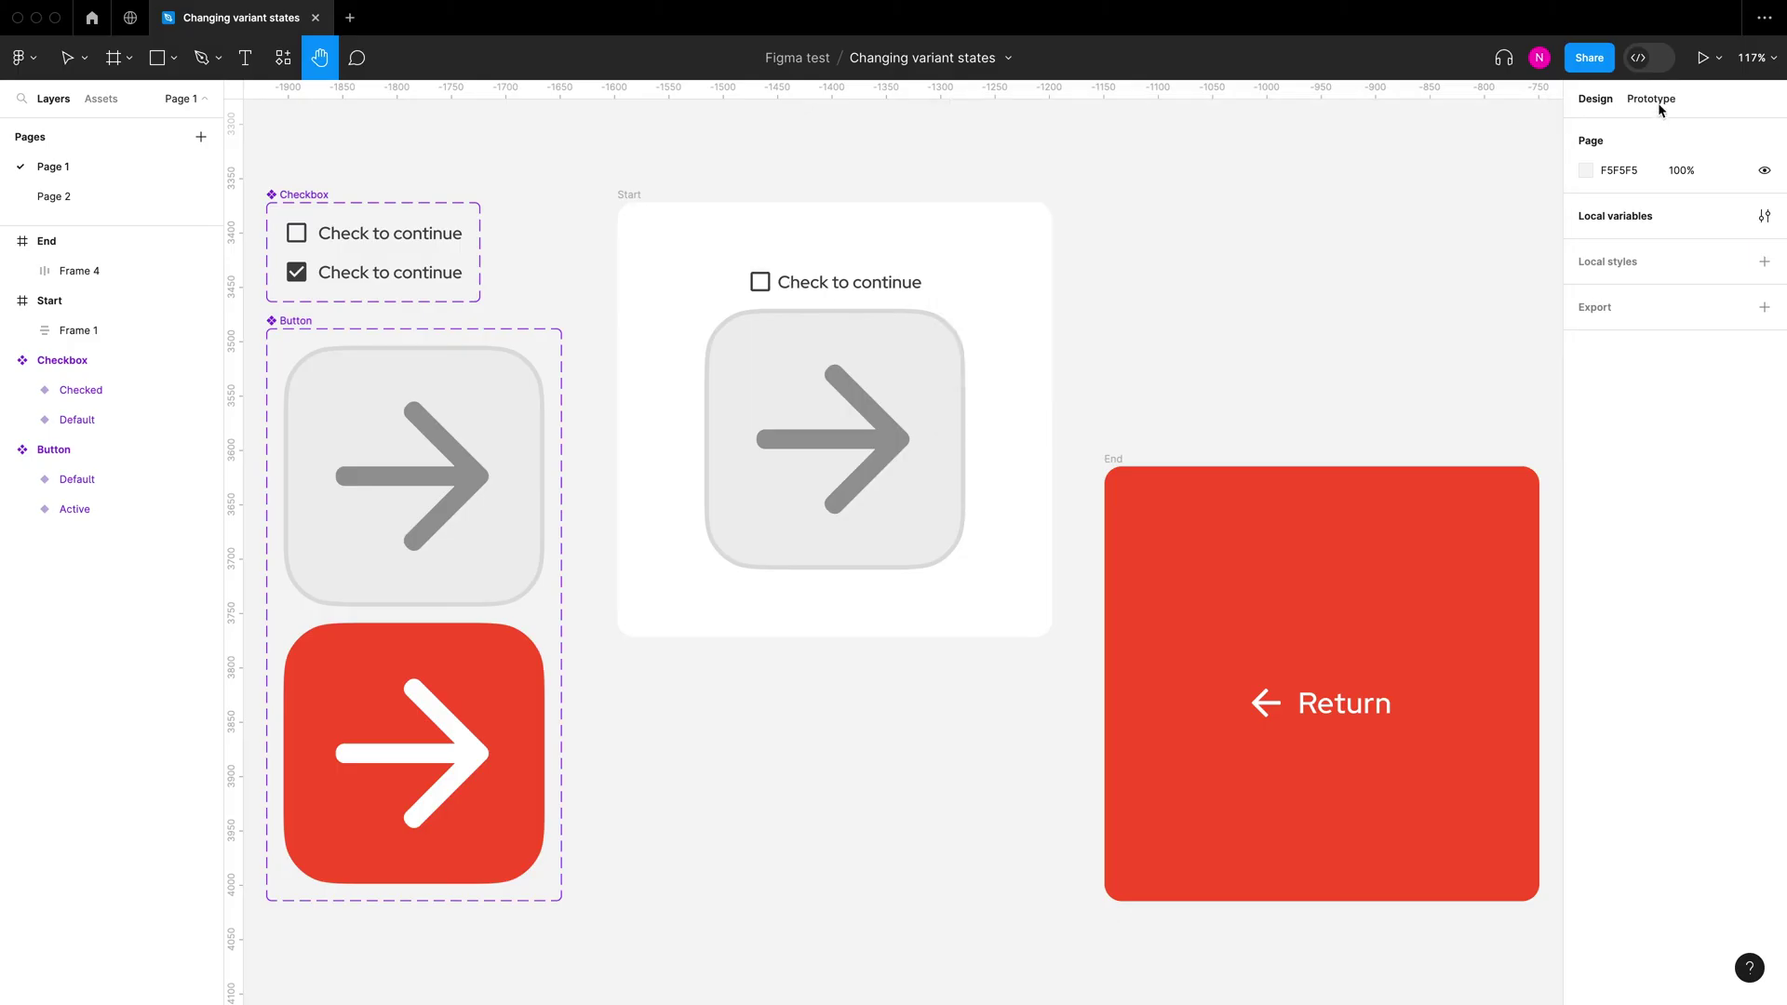
pyautogui.click(1651, 100)
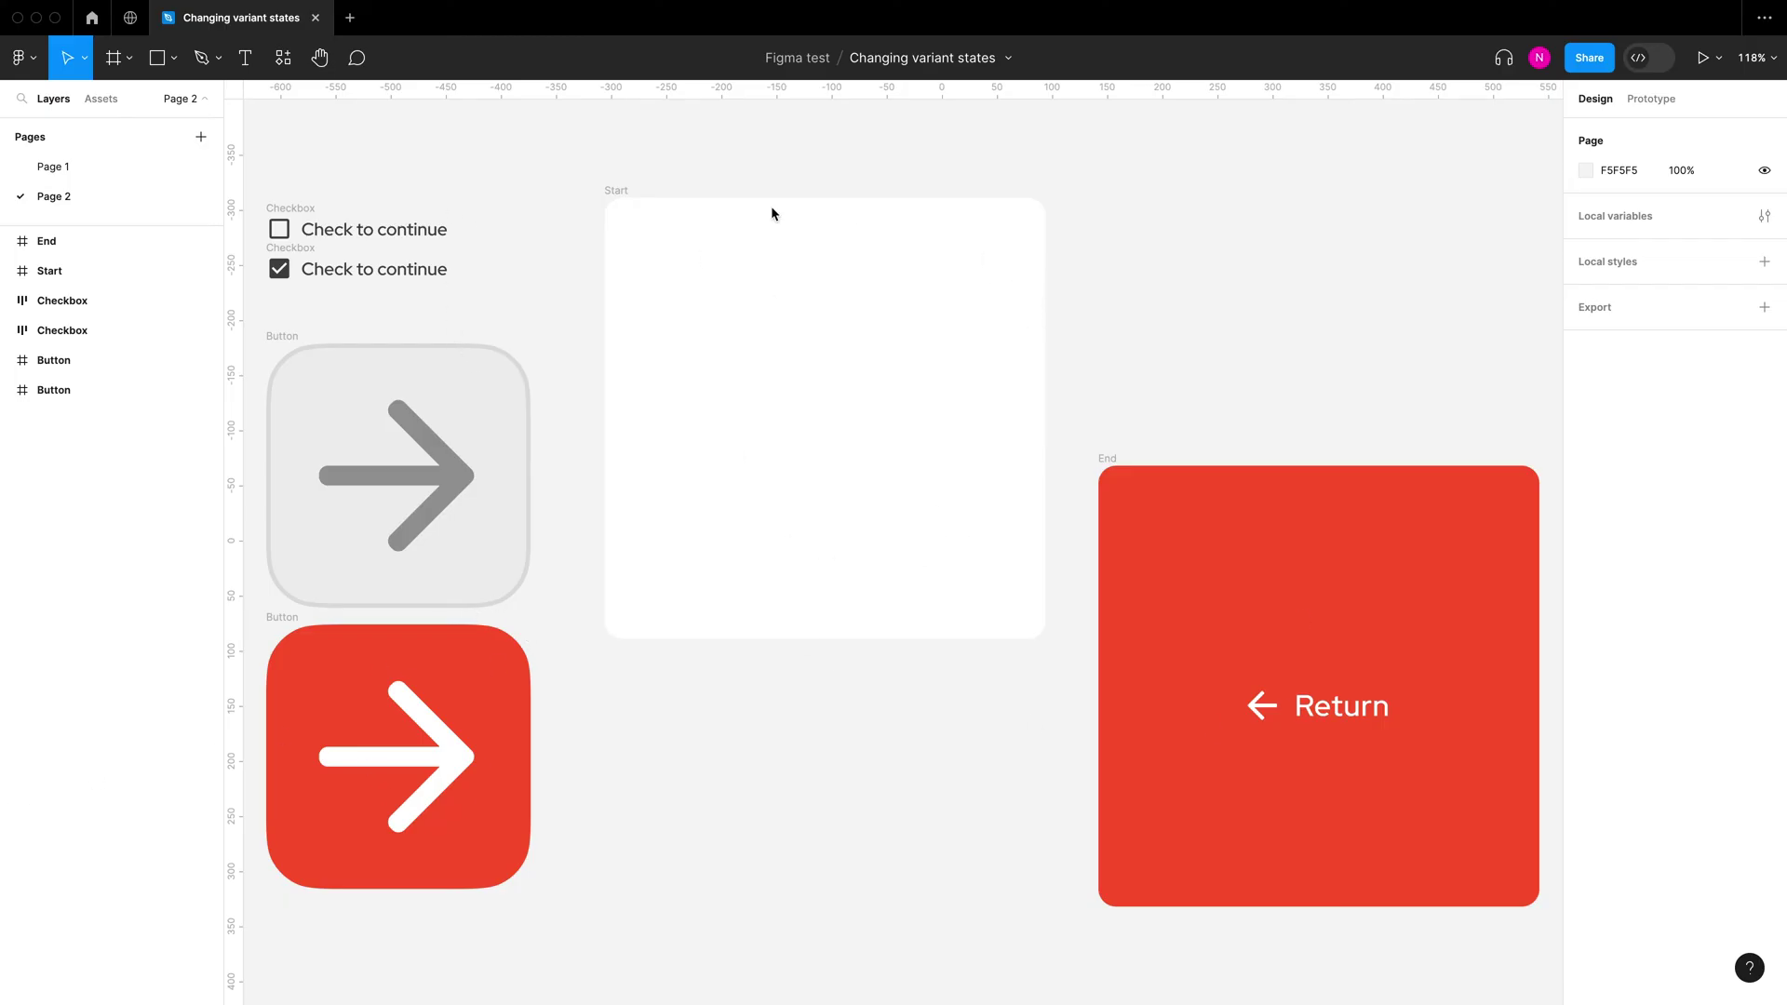
# Step: Zoom in and select both 'Check to continue' checkbox frames, unchecked and checked, together
pyautogui.hscroll(-3, 558, 270)
pyautogui.scroll(5, 456, 199)
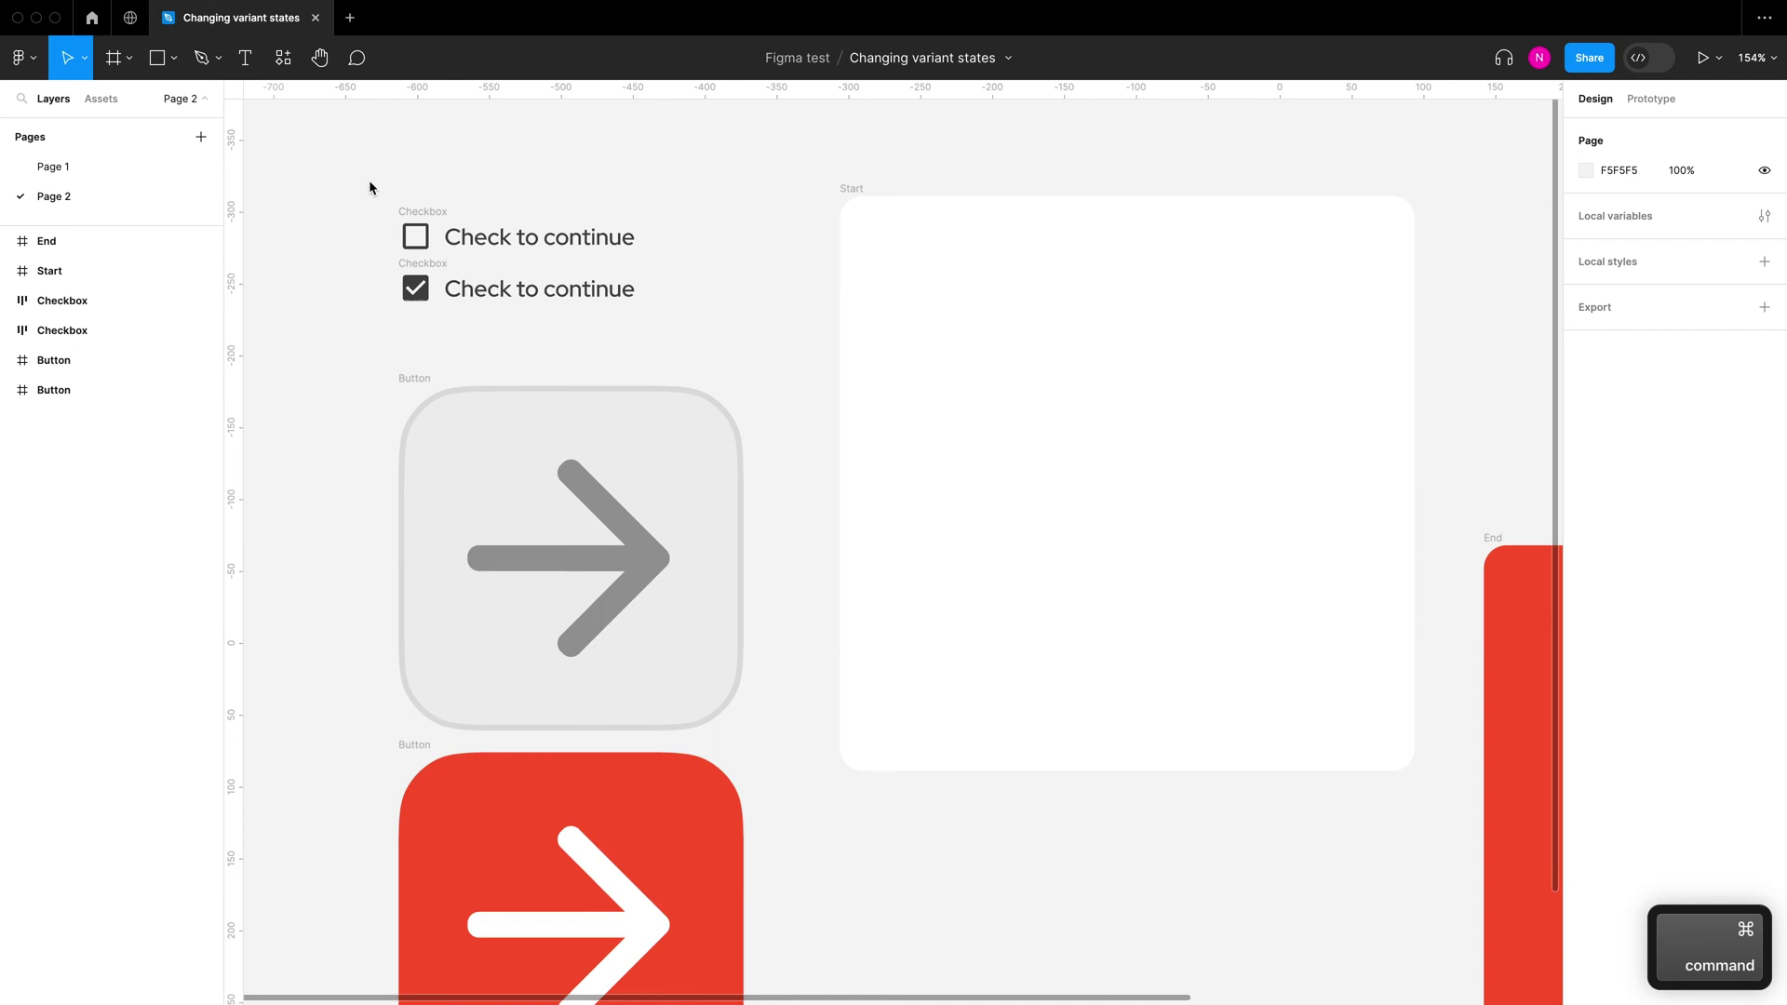
pyautogui.moveTo(346, 193); pyautogui.dragTo(914, 459)
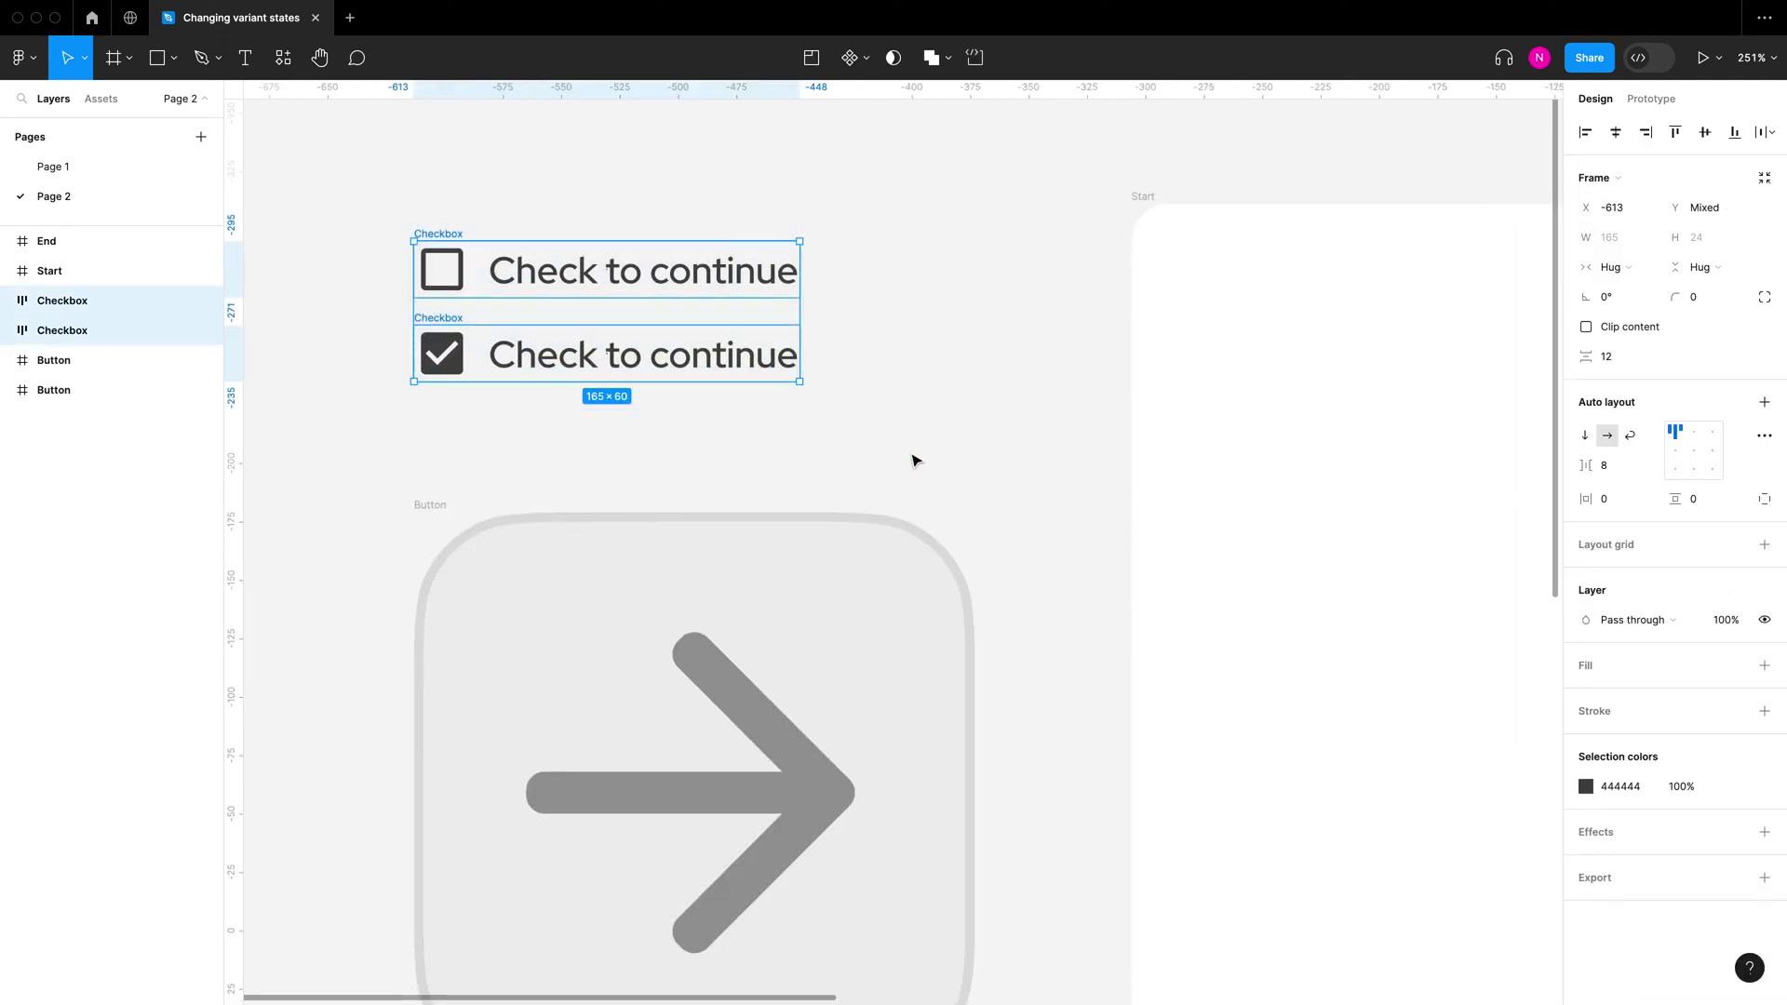
# Step: Combine the two checkbox frames into a Checkbox component set and inspect its two variants
pyautogui.click(869, 70)
pyautogui.click(877, 149)
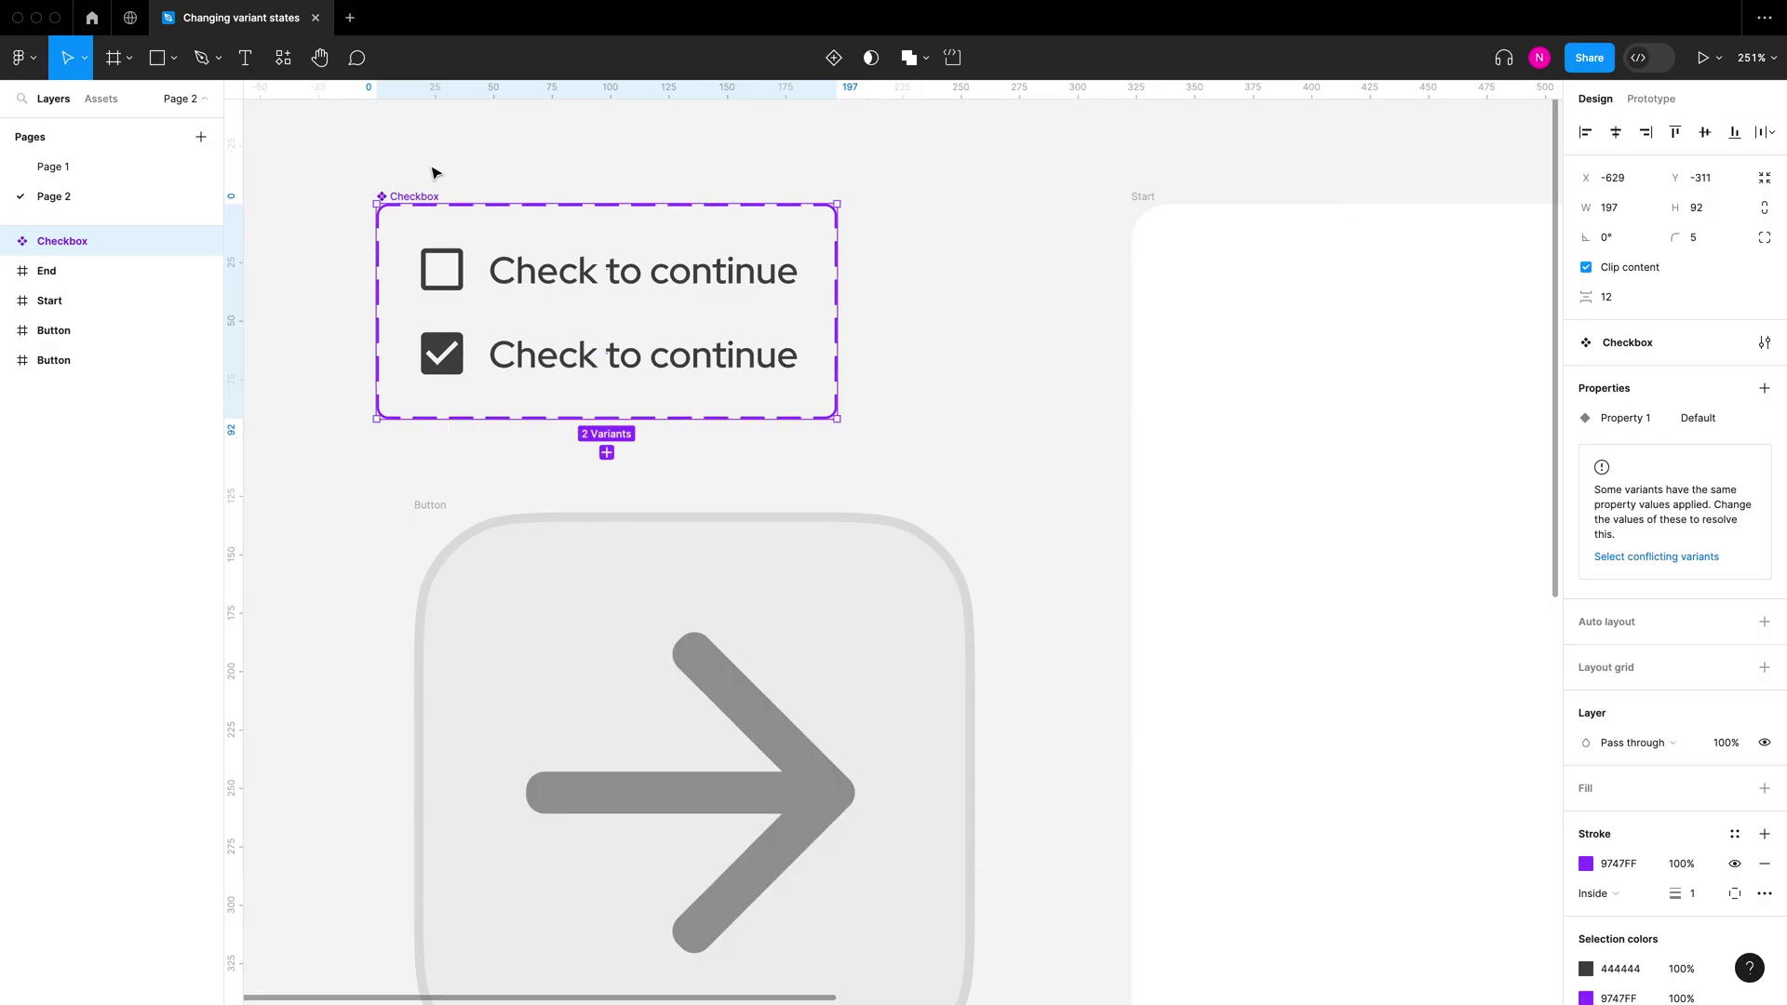
pyautogui.click(537, 275)
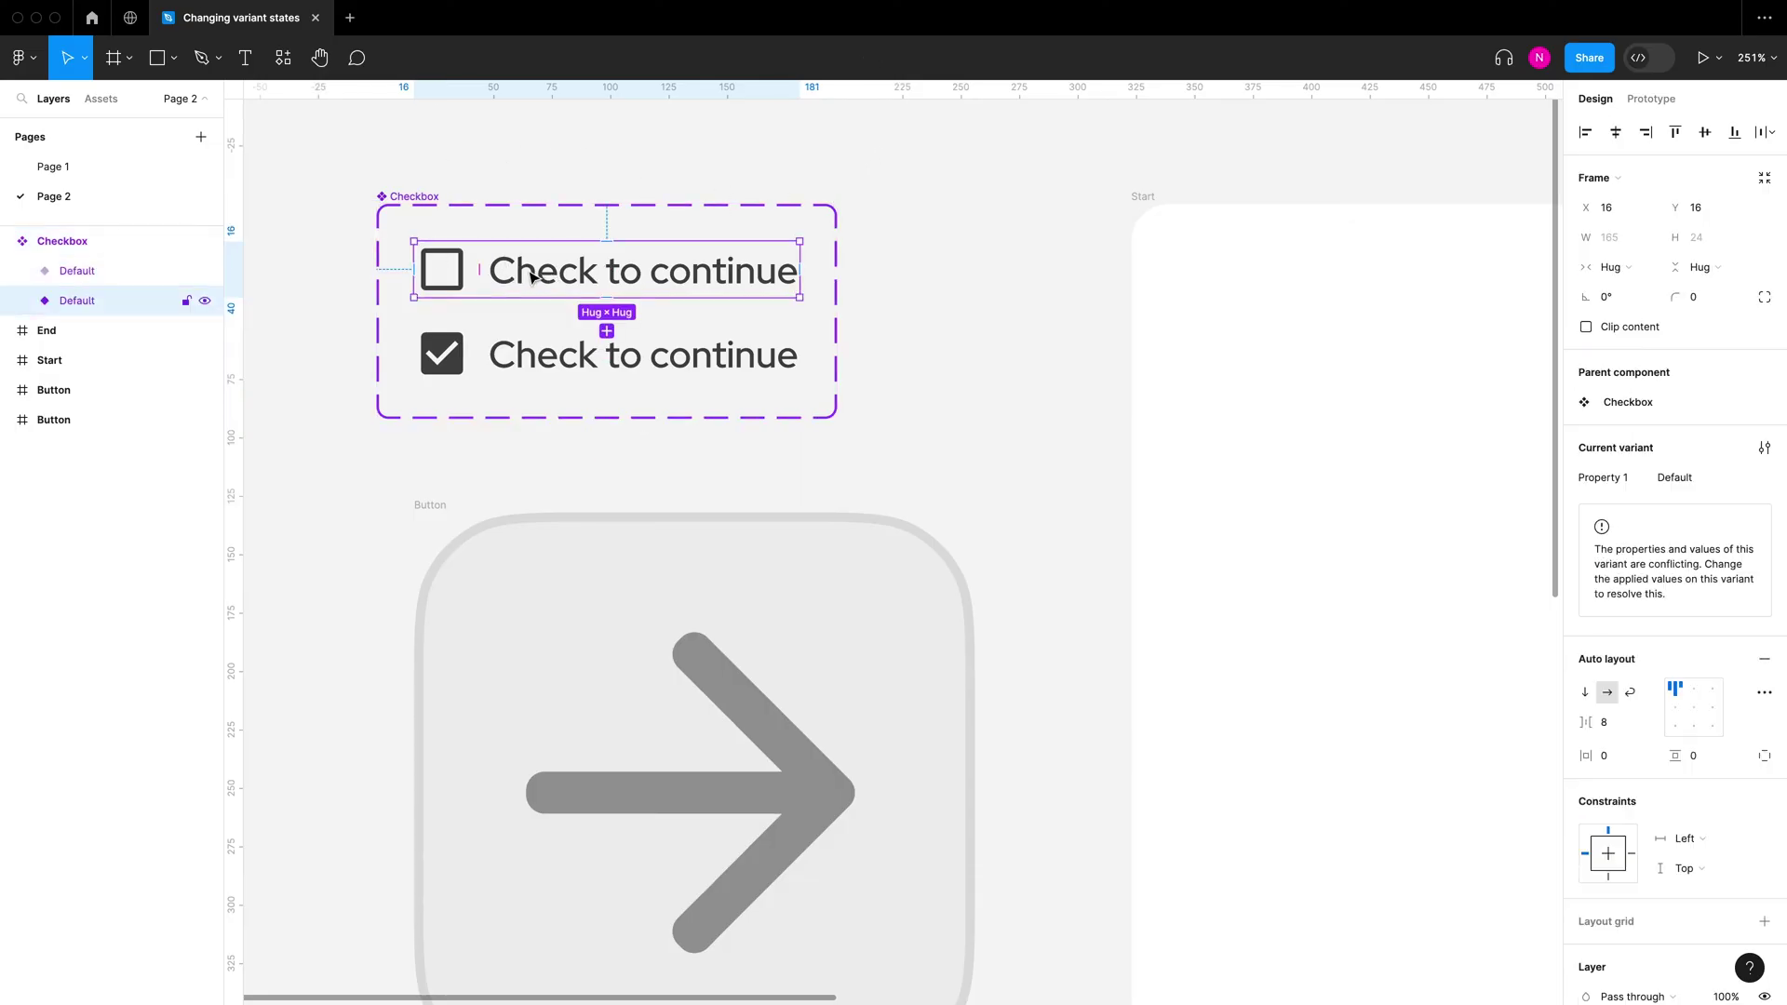
pyautogui.click(531, 352)
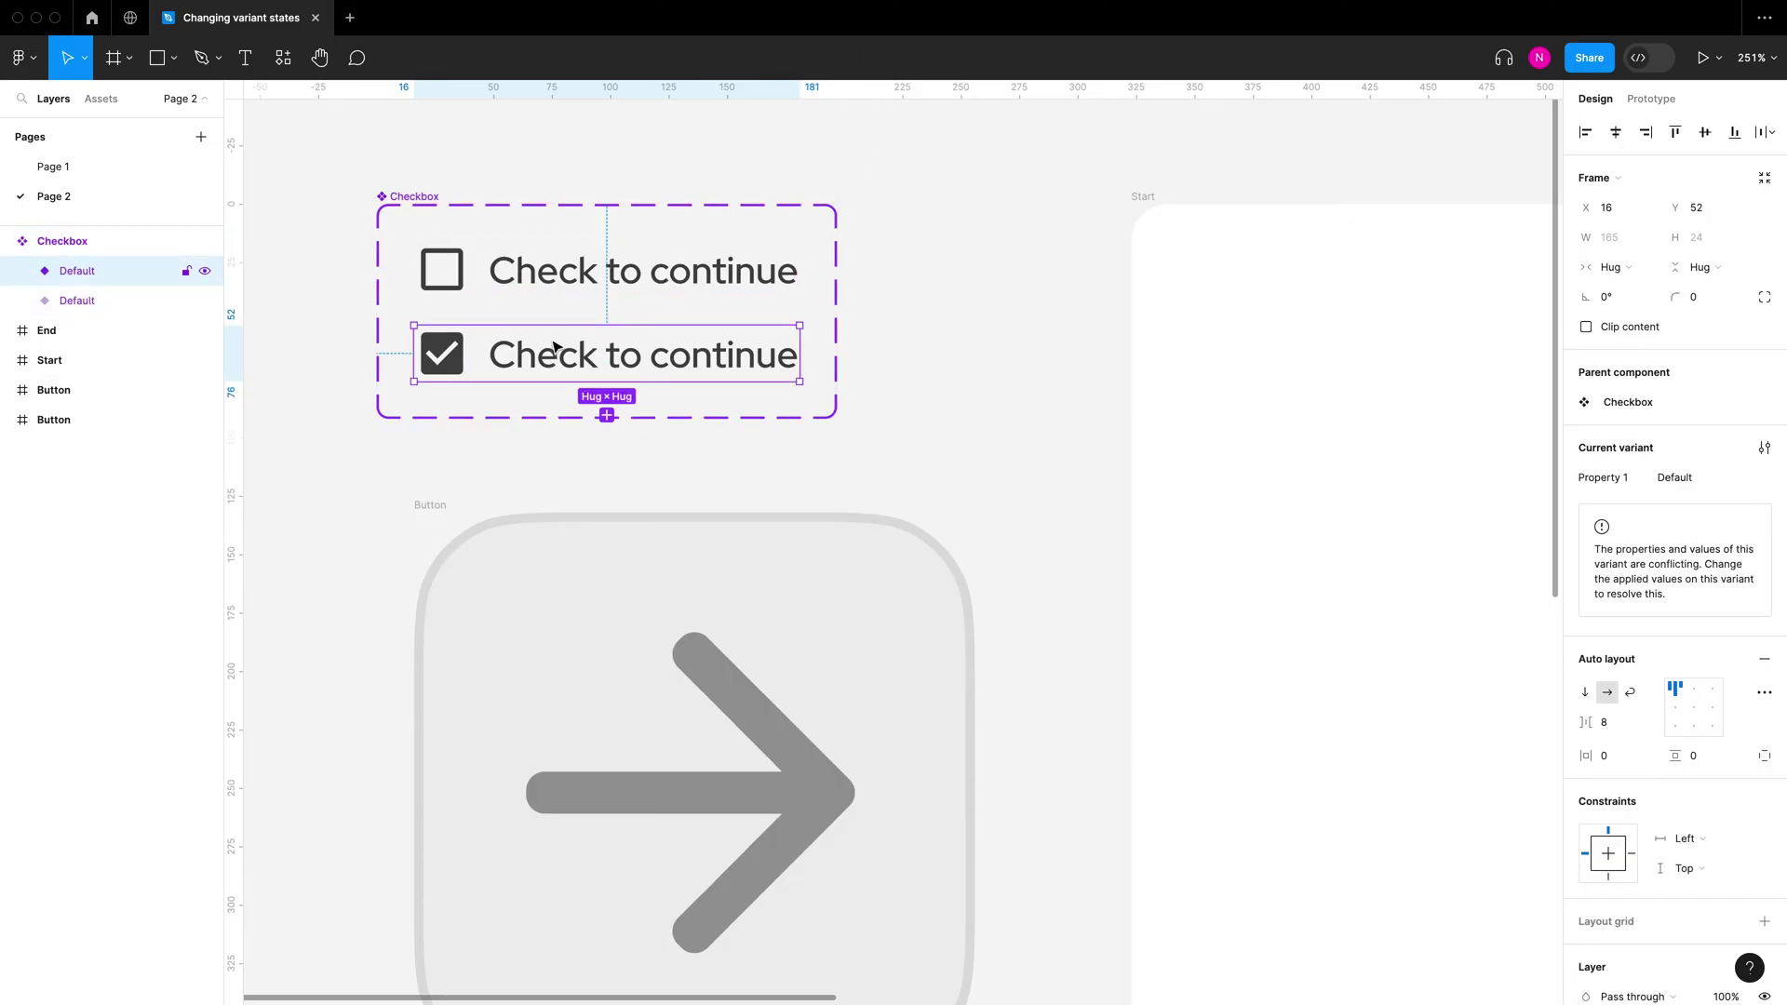
pyautogui.click(551, 286)
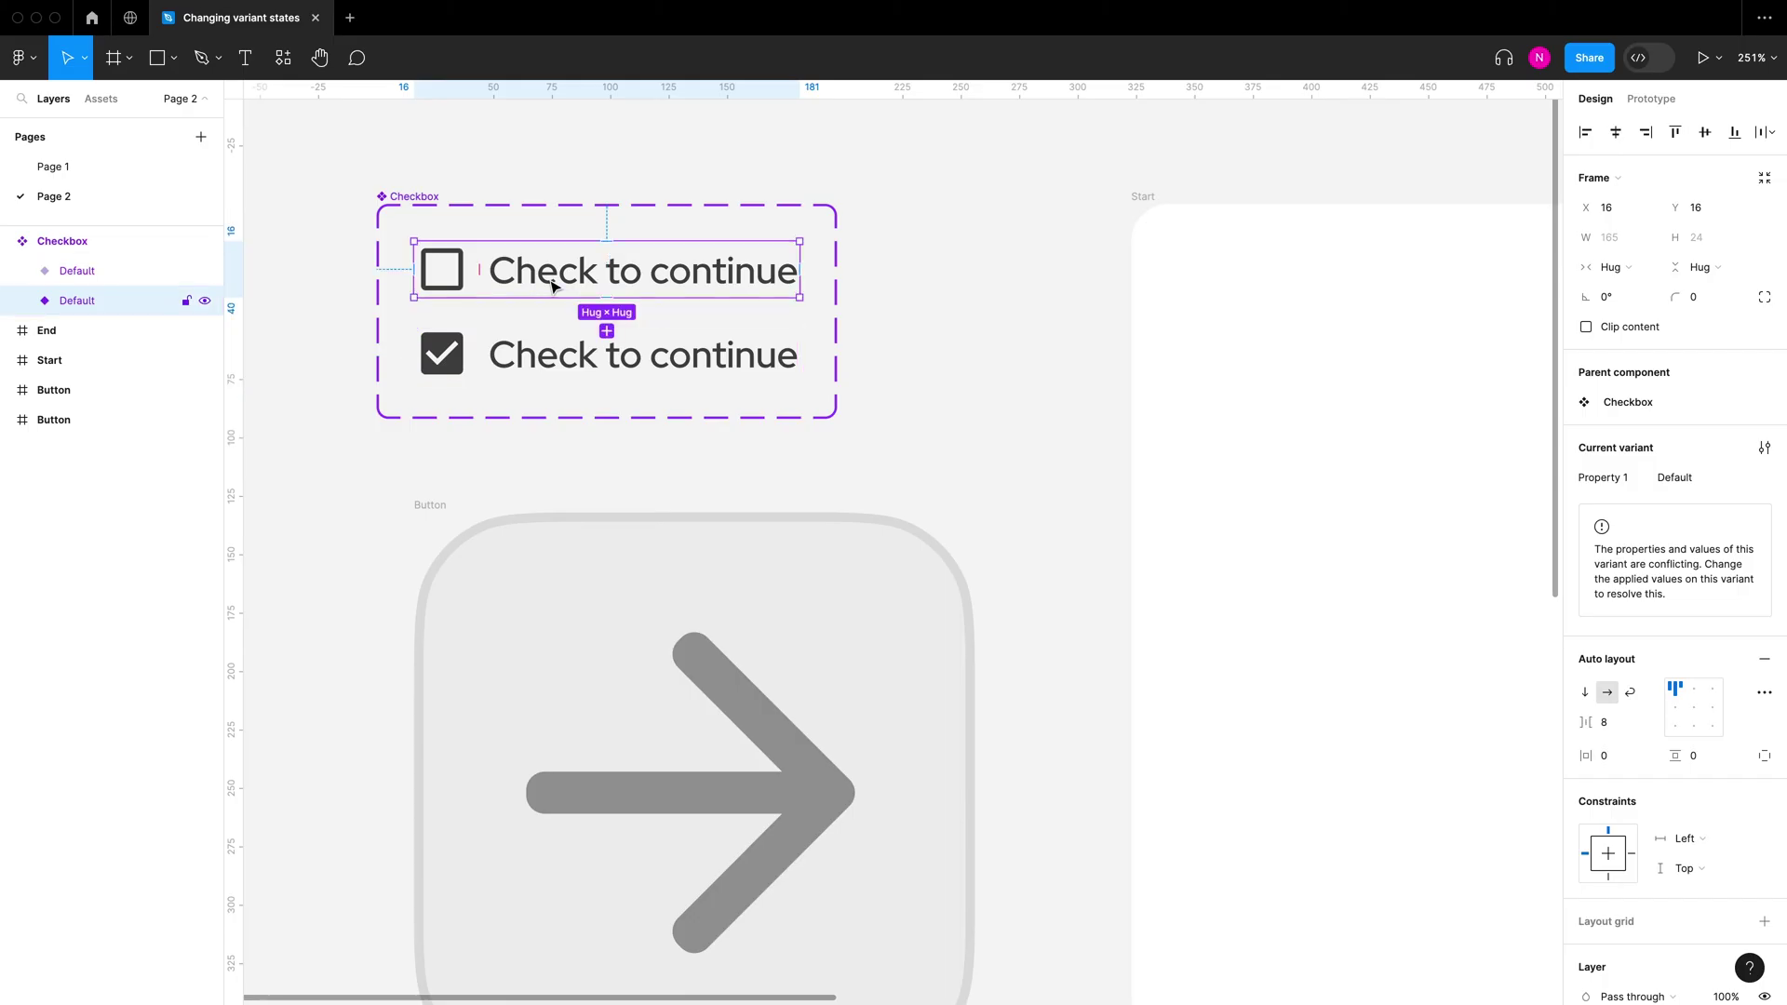
pyautogui.scroll(-5, 578, 244)
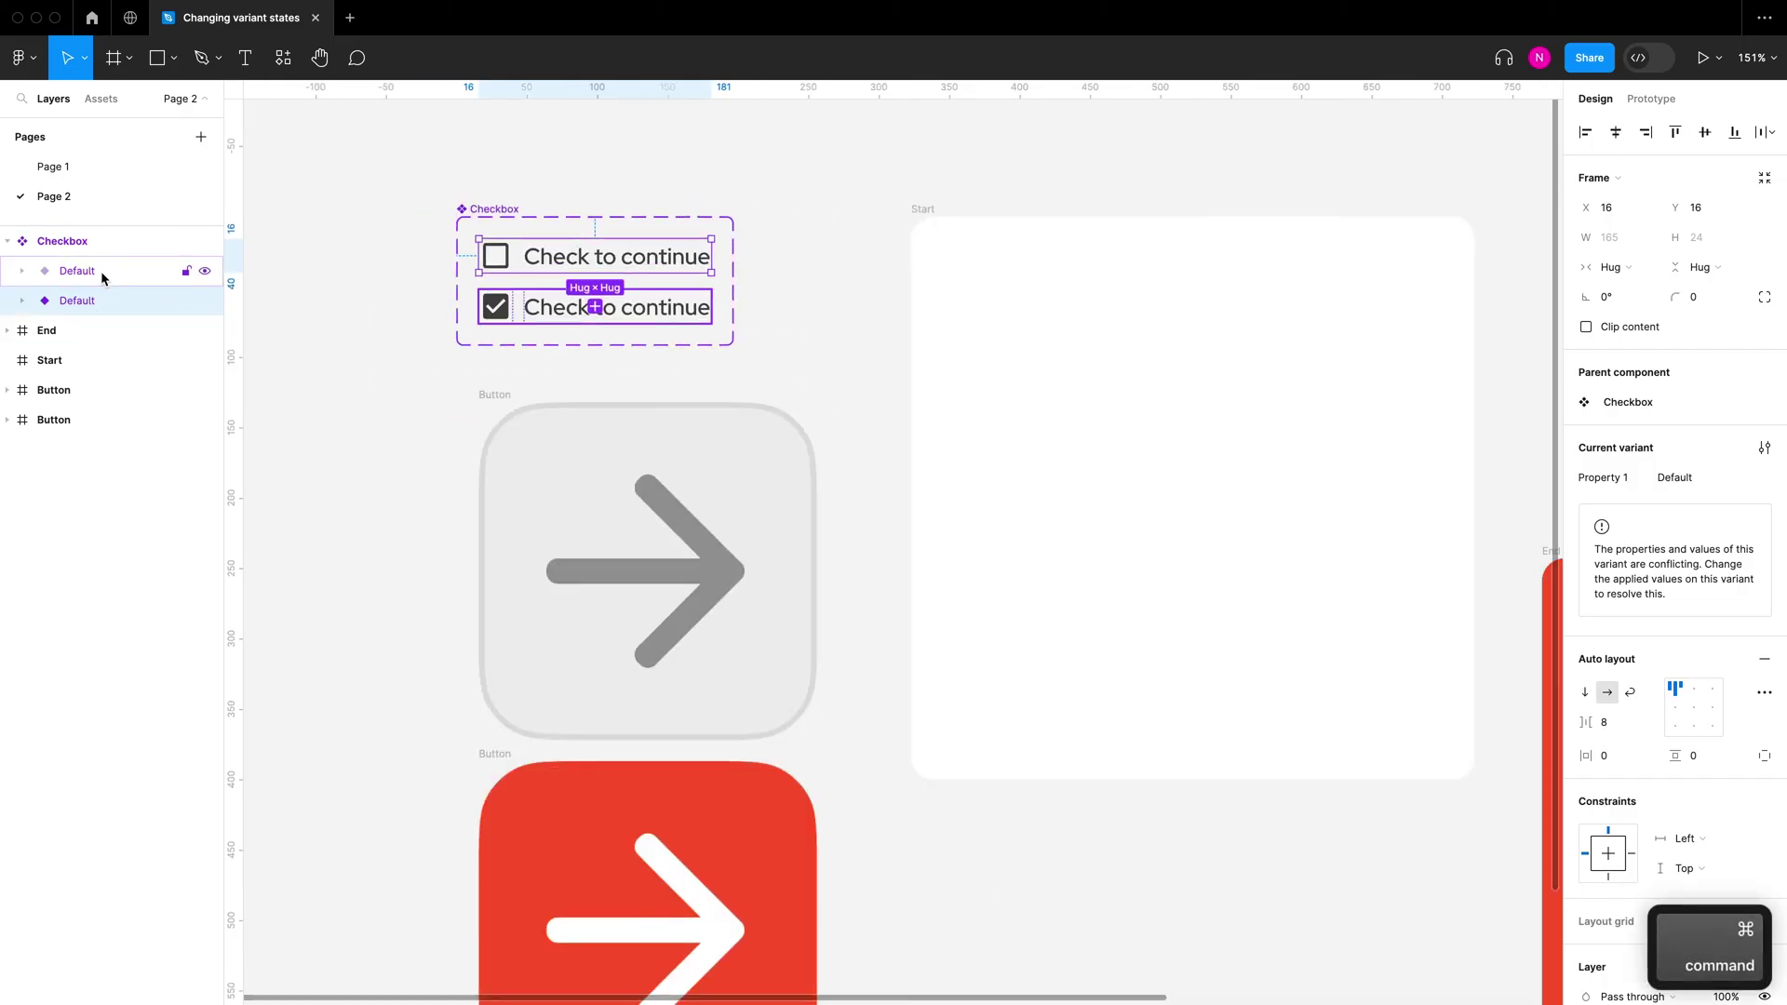
pyautogui.scroll(-3, 518, 371)
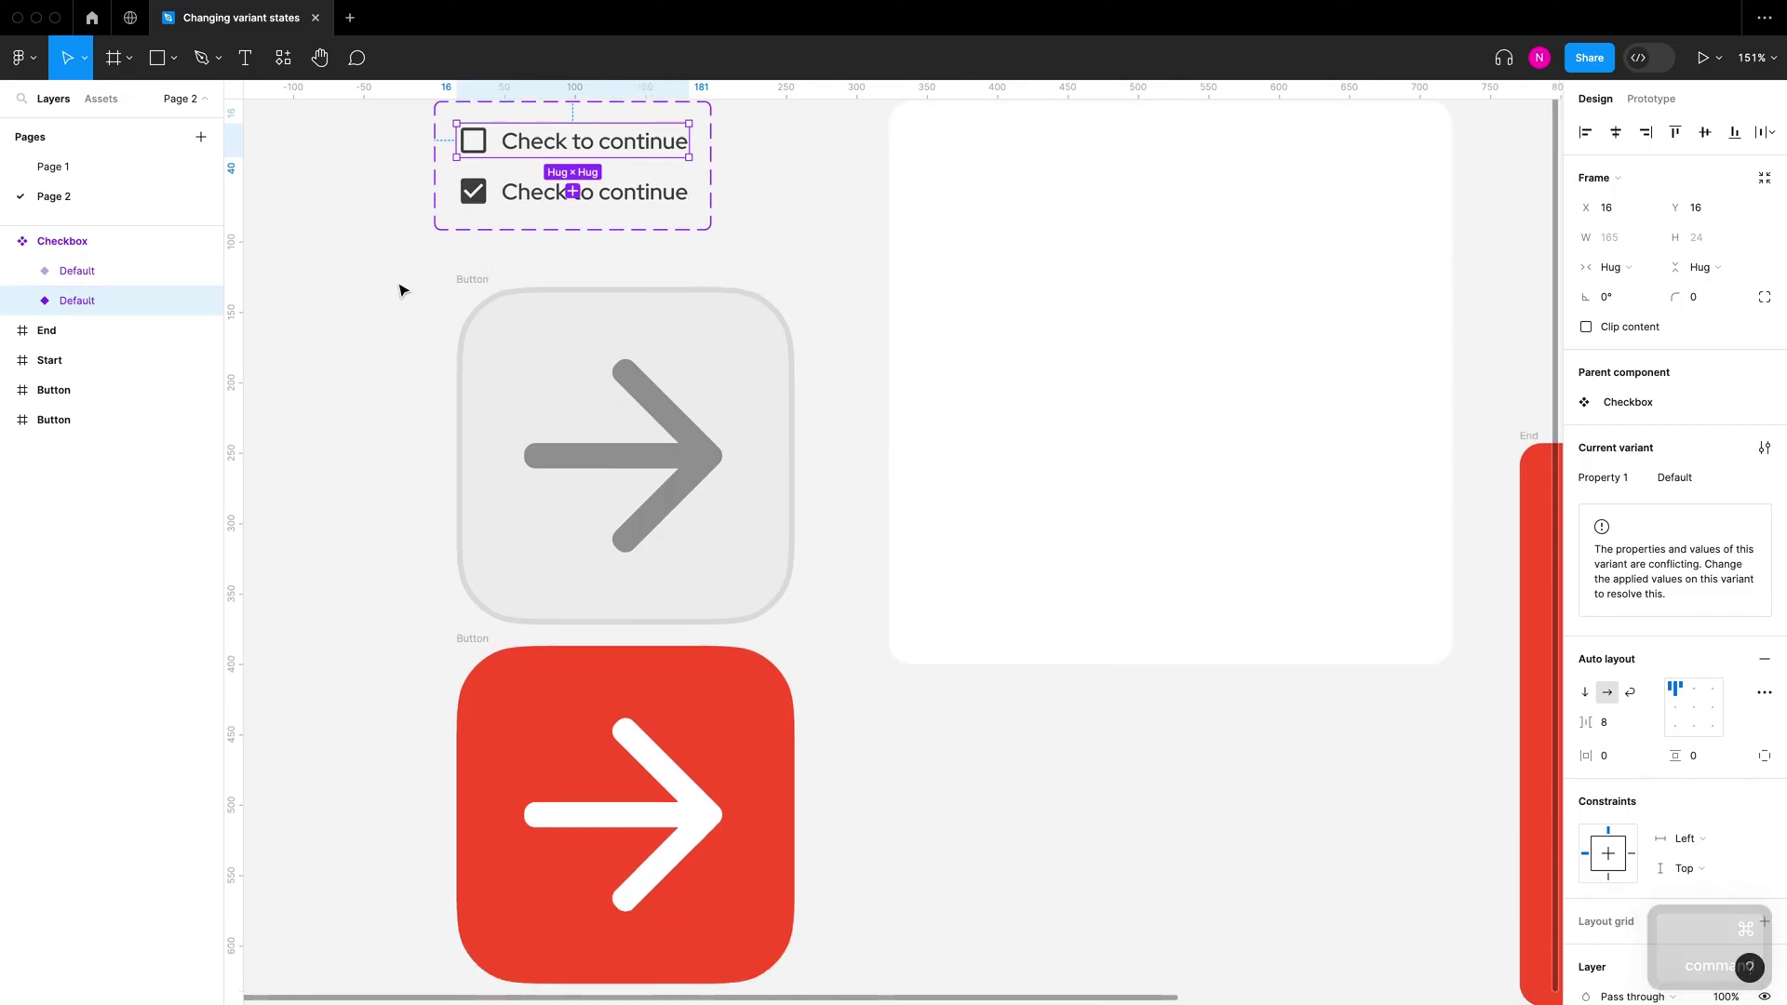
pyautogui.hscroll(2, 400, 291)
# Step: Make the grey and red Button frames components and combine them as variants
pyautogui.click(443, 264)
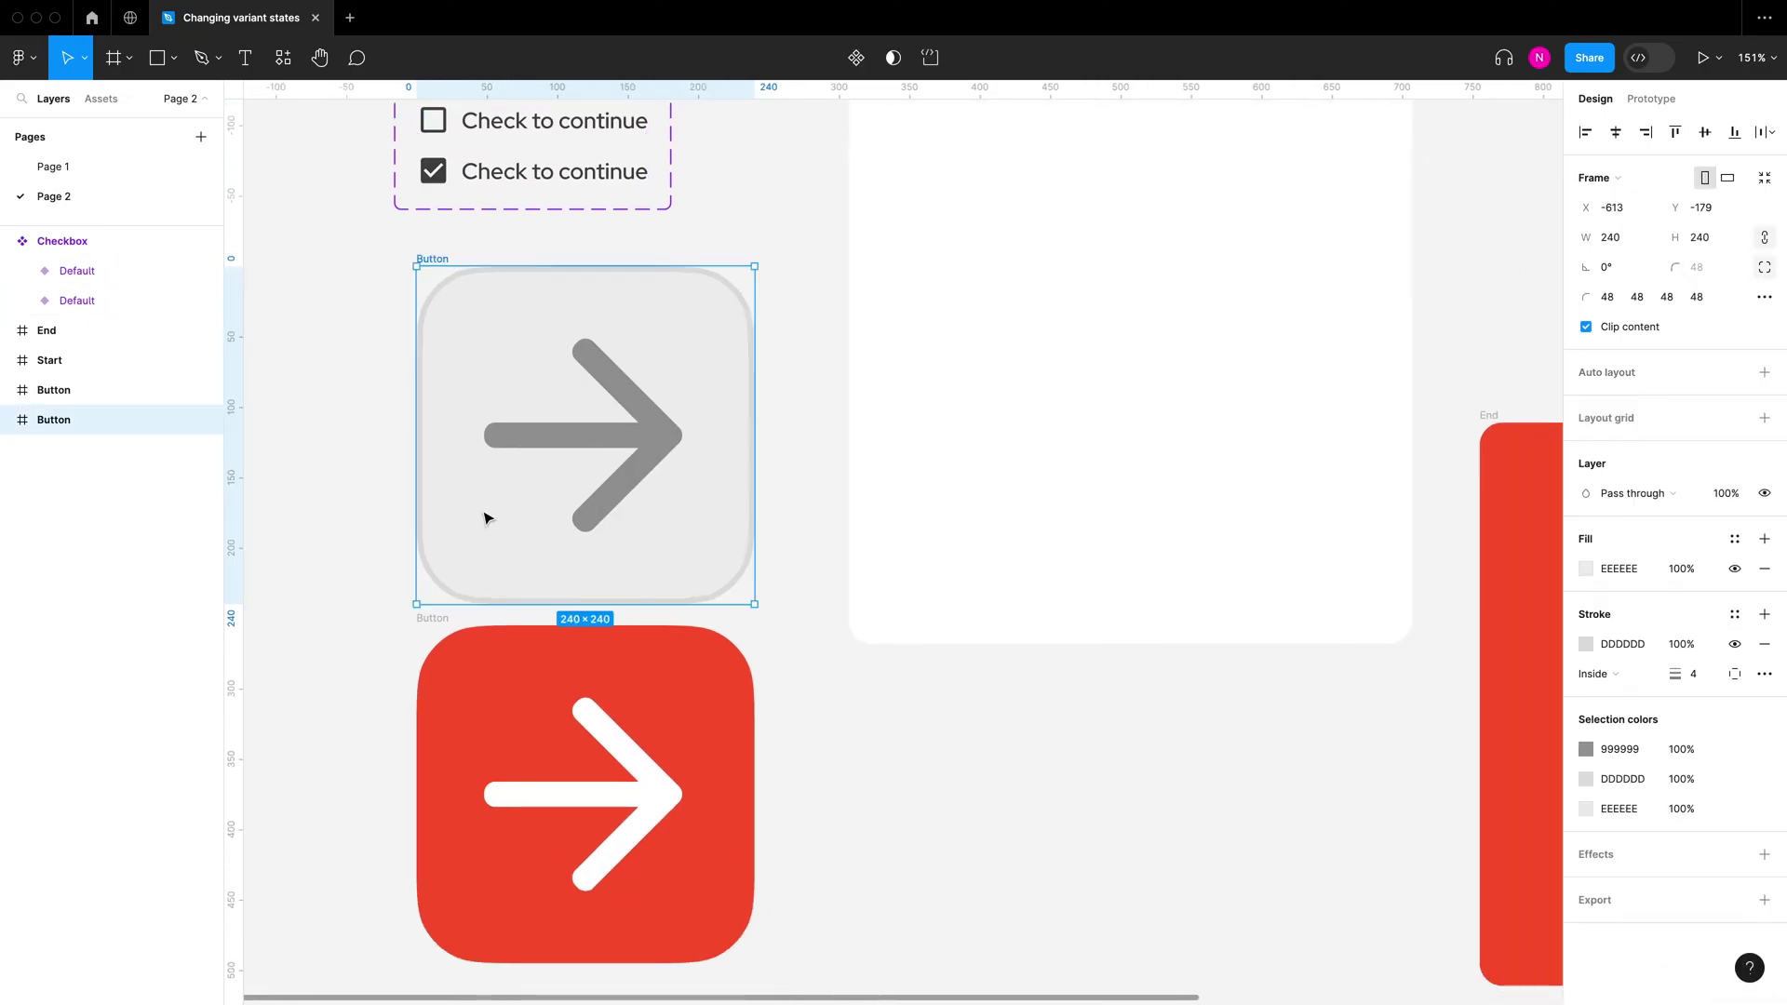
pyautogui.keyDown('shift'); pyautogui.click(444, 623); pyautogui.keyUp('shift')
pyautogui.click(869, 60)
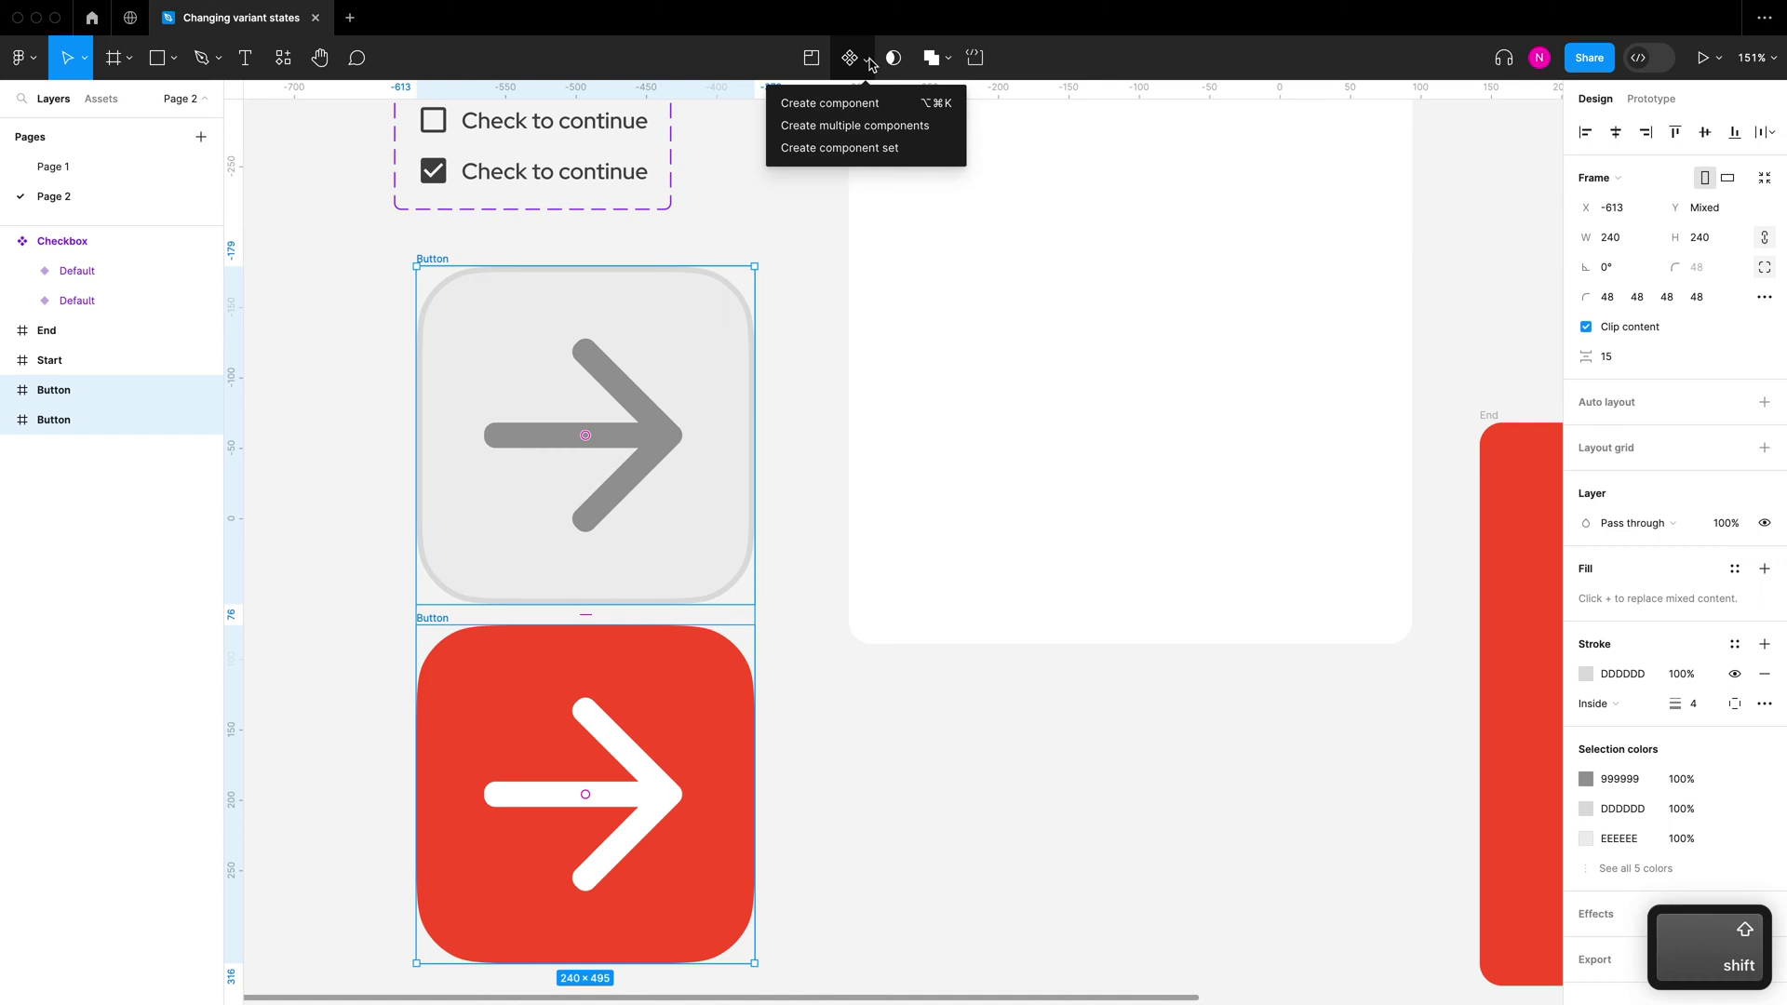
pyautogui.click(822, 131)
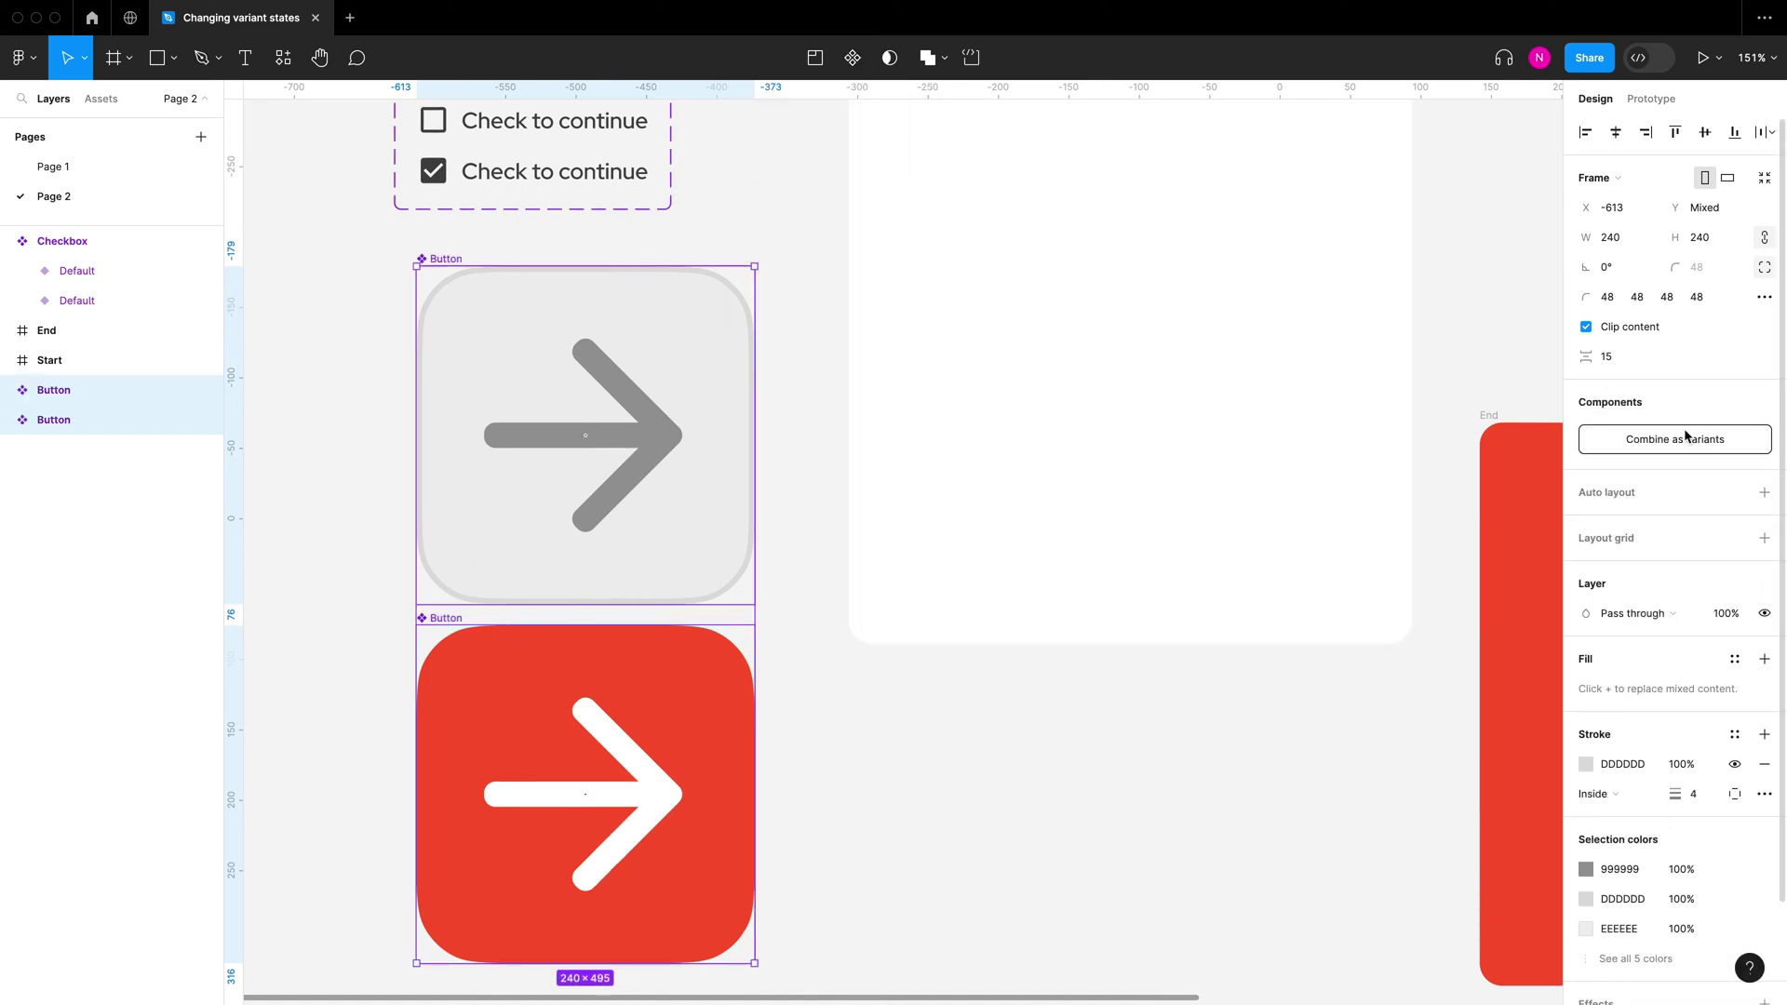
pyautogui.click(1656, 444)
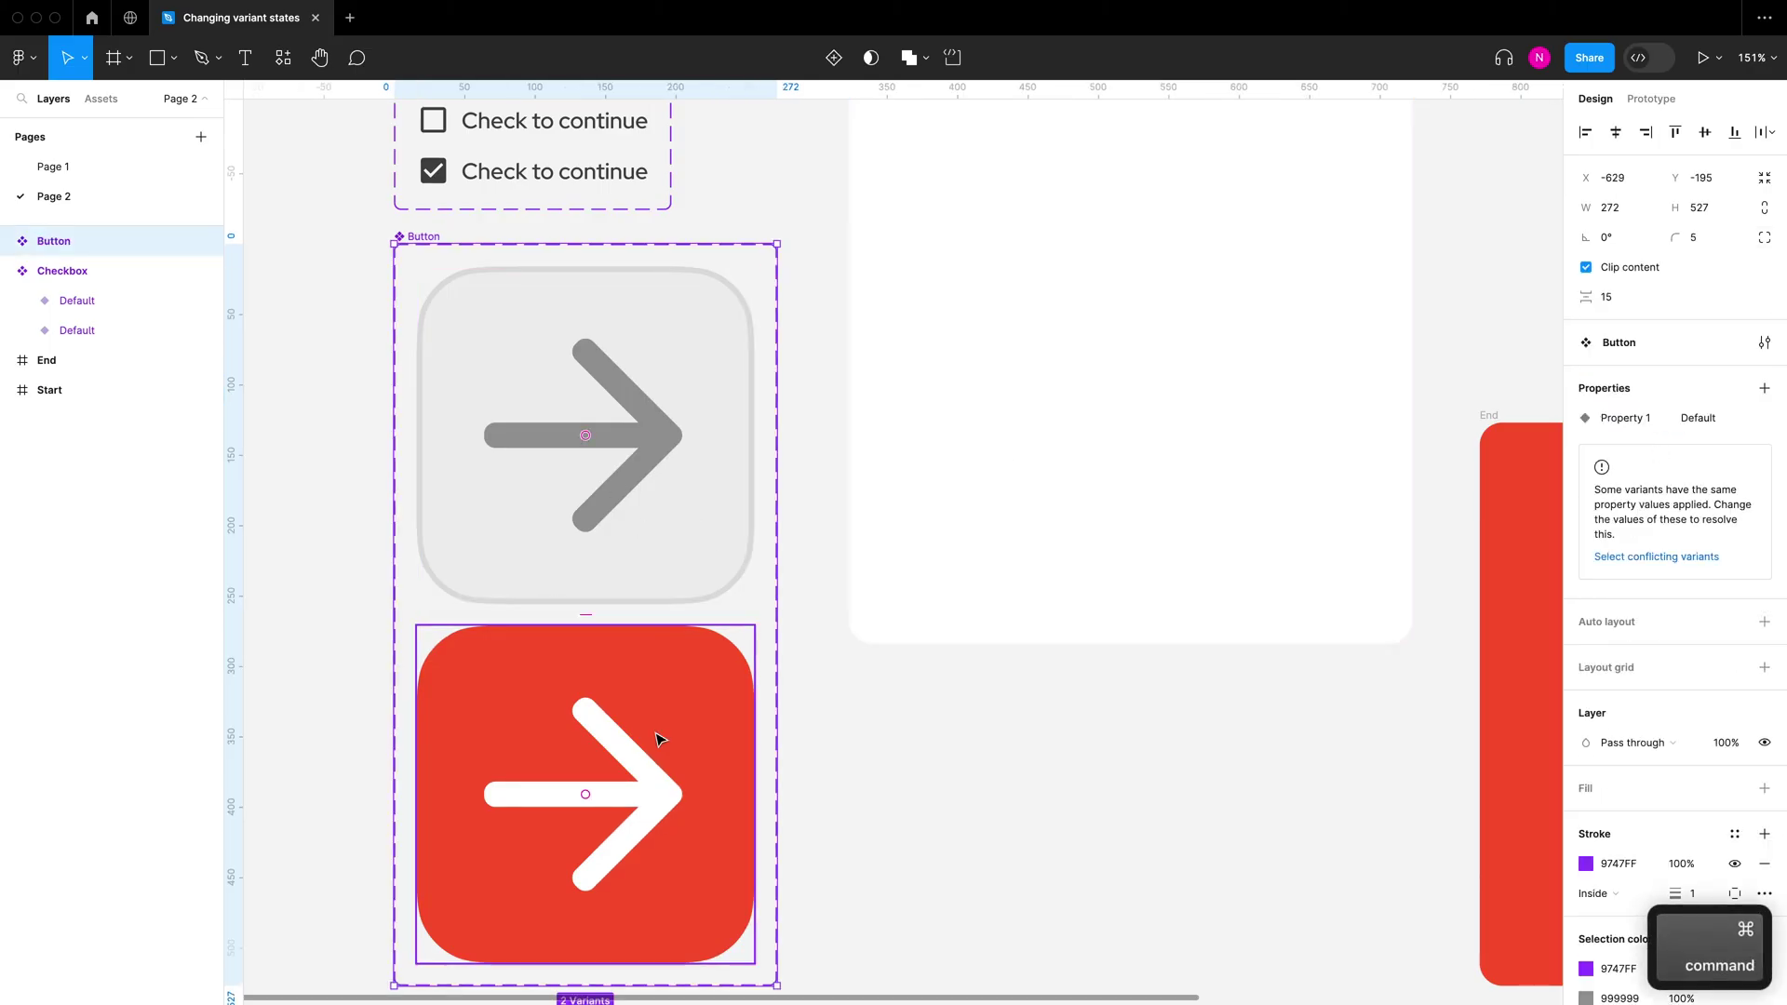
pyautogui.scroll(-3, 618, 478)
pyautogui.scroll(1, 321, 326)
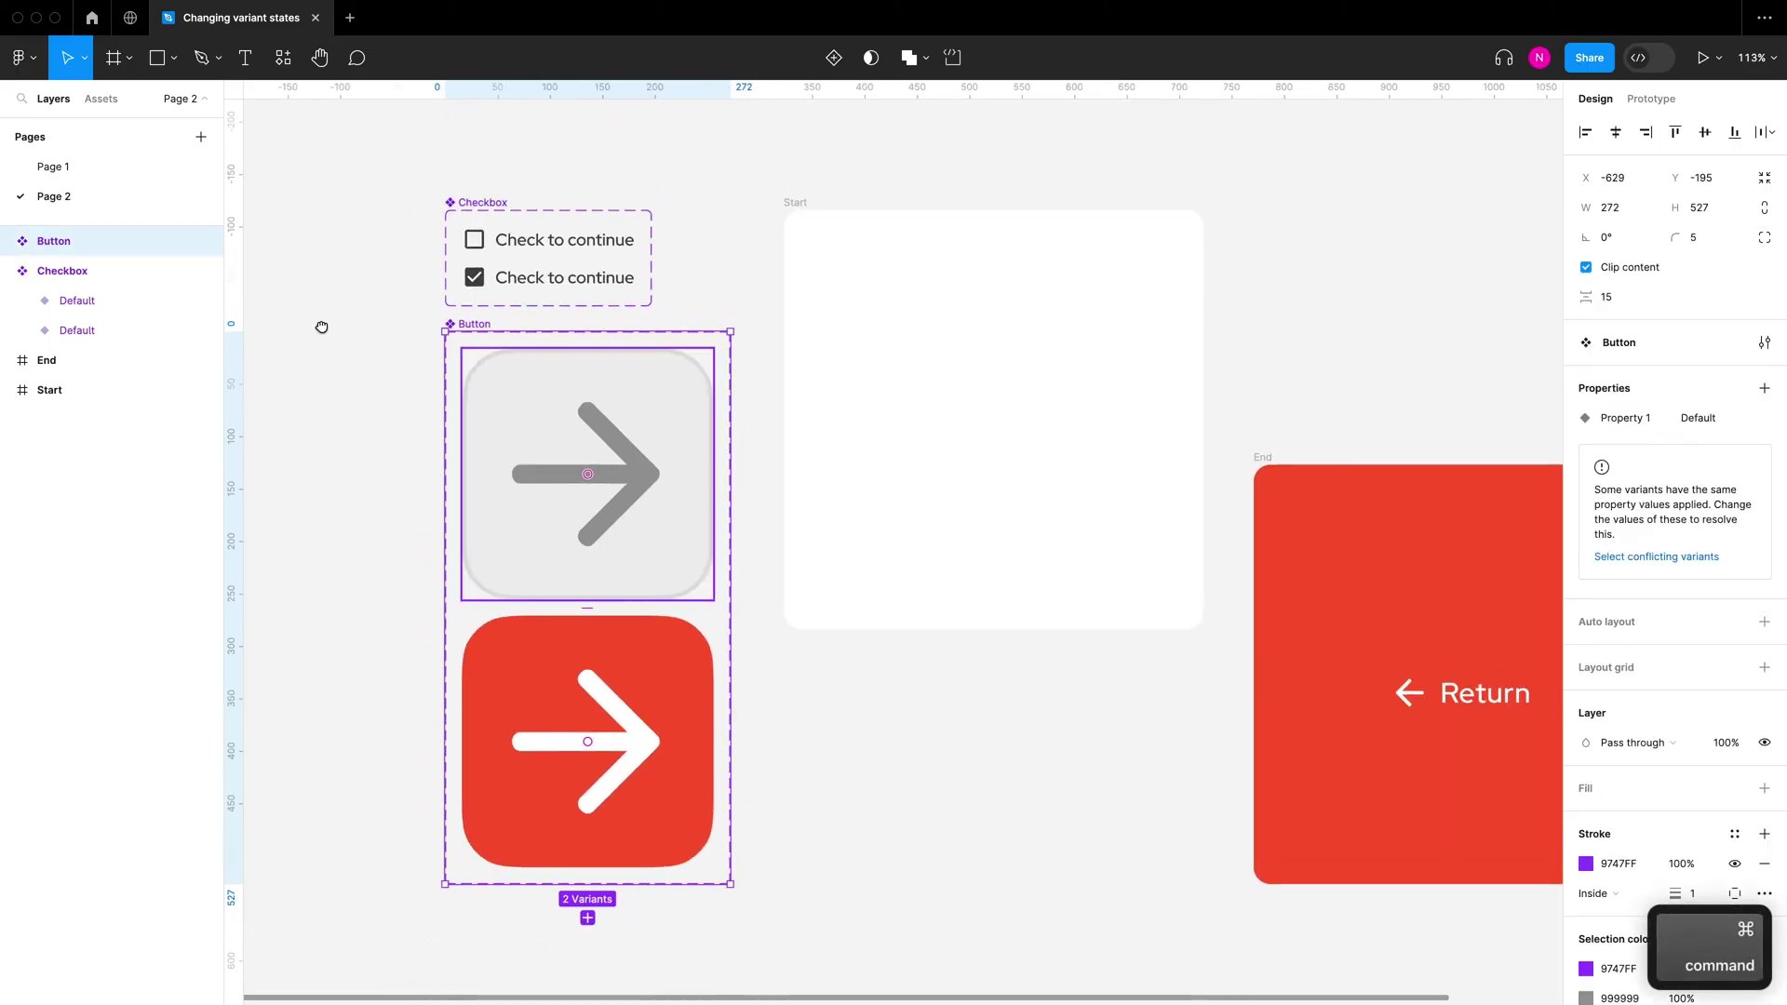
# Step: Rename the grey button variant from Property 1 to State=Default
pyautogui.click(8, 244)
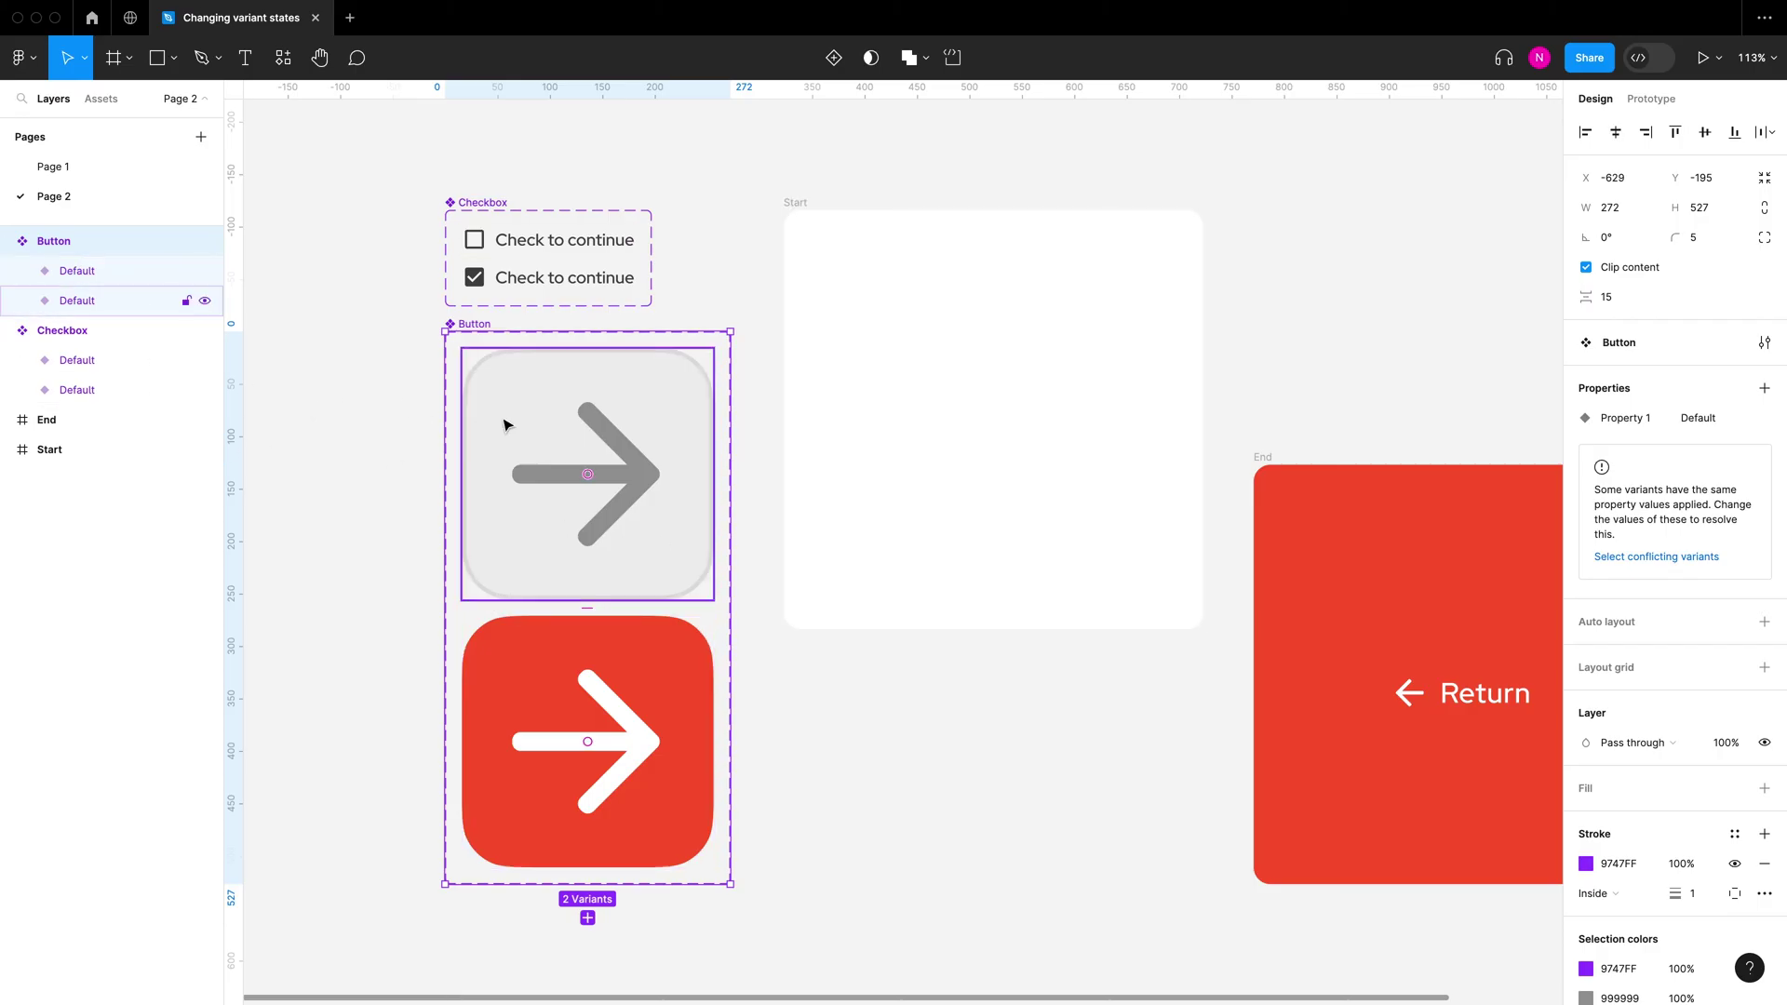
pyautogui.keyDown('super'); pyautogui.click(536, 452); pyautogui.keyUp('super')
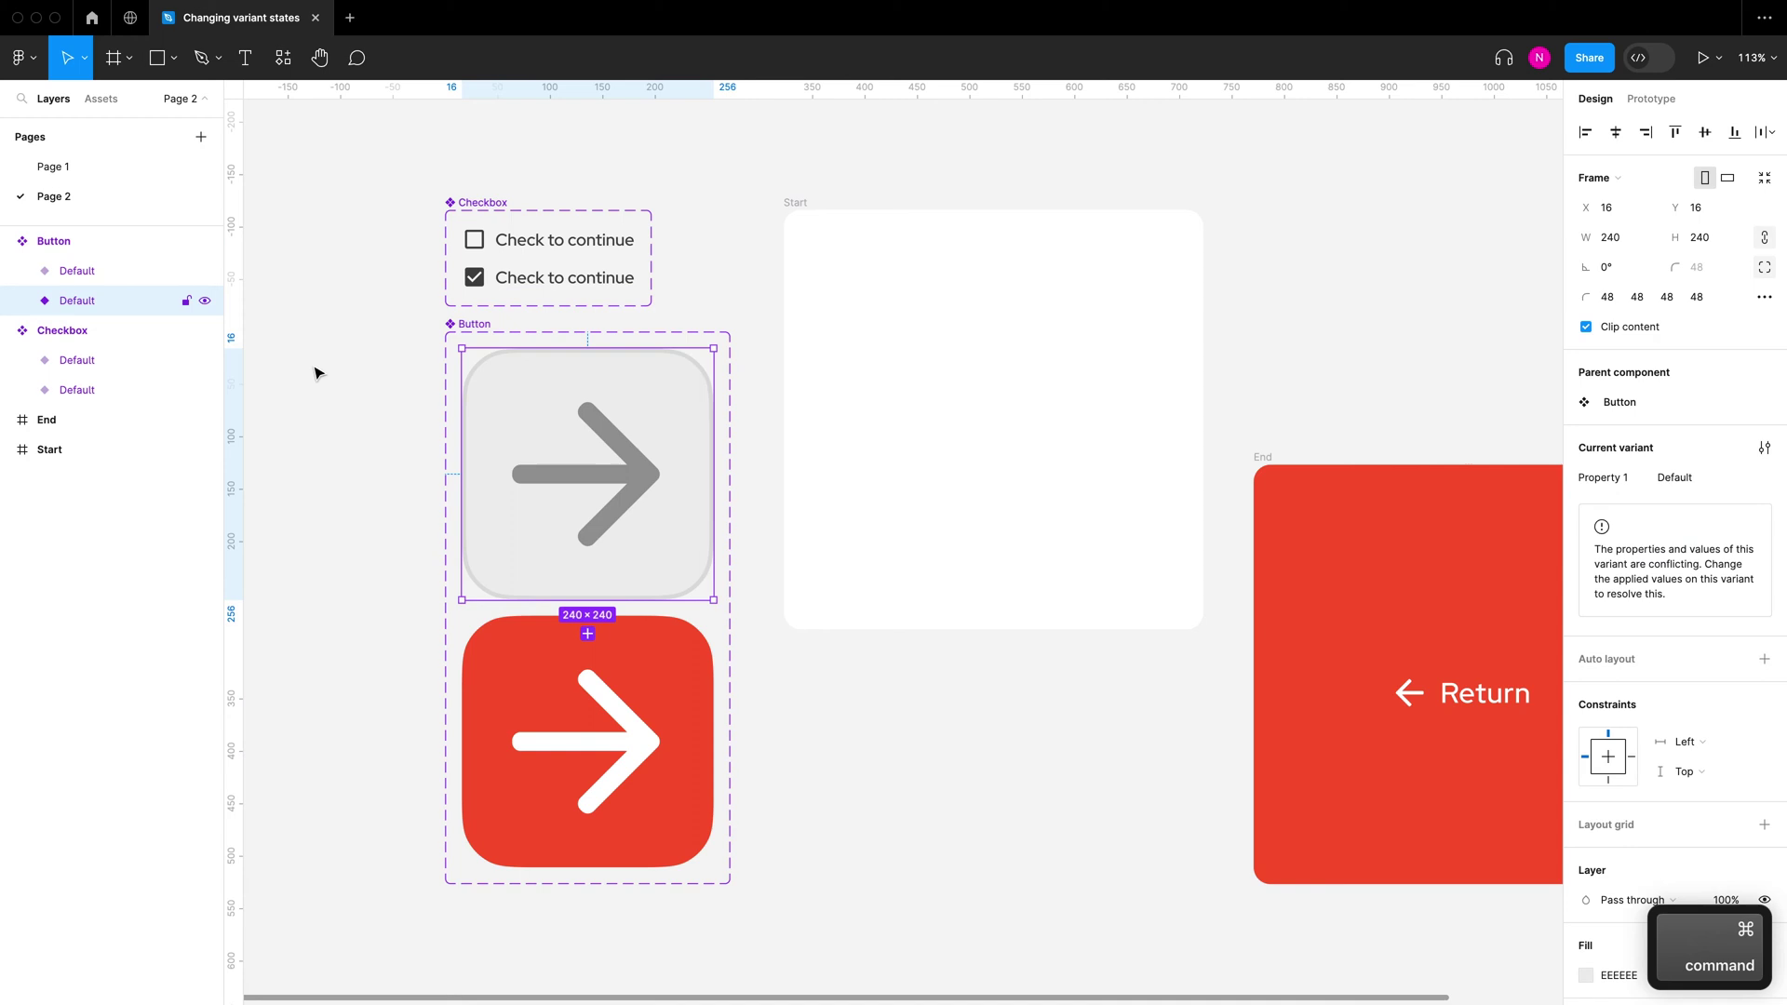
pyautogui.doubleClick(83, 301)
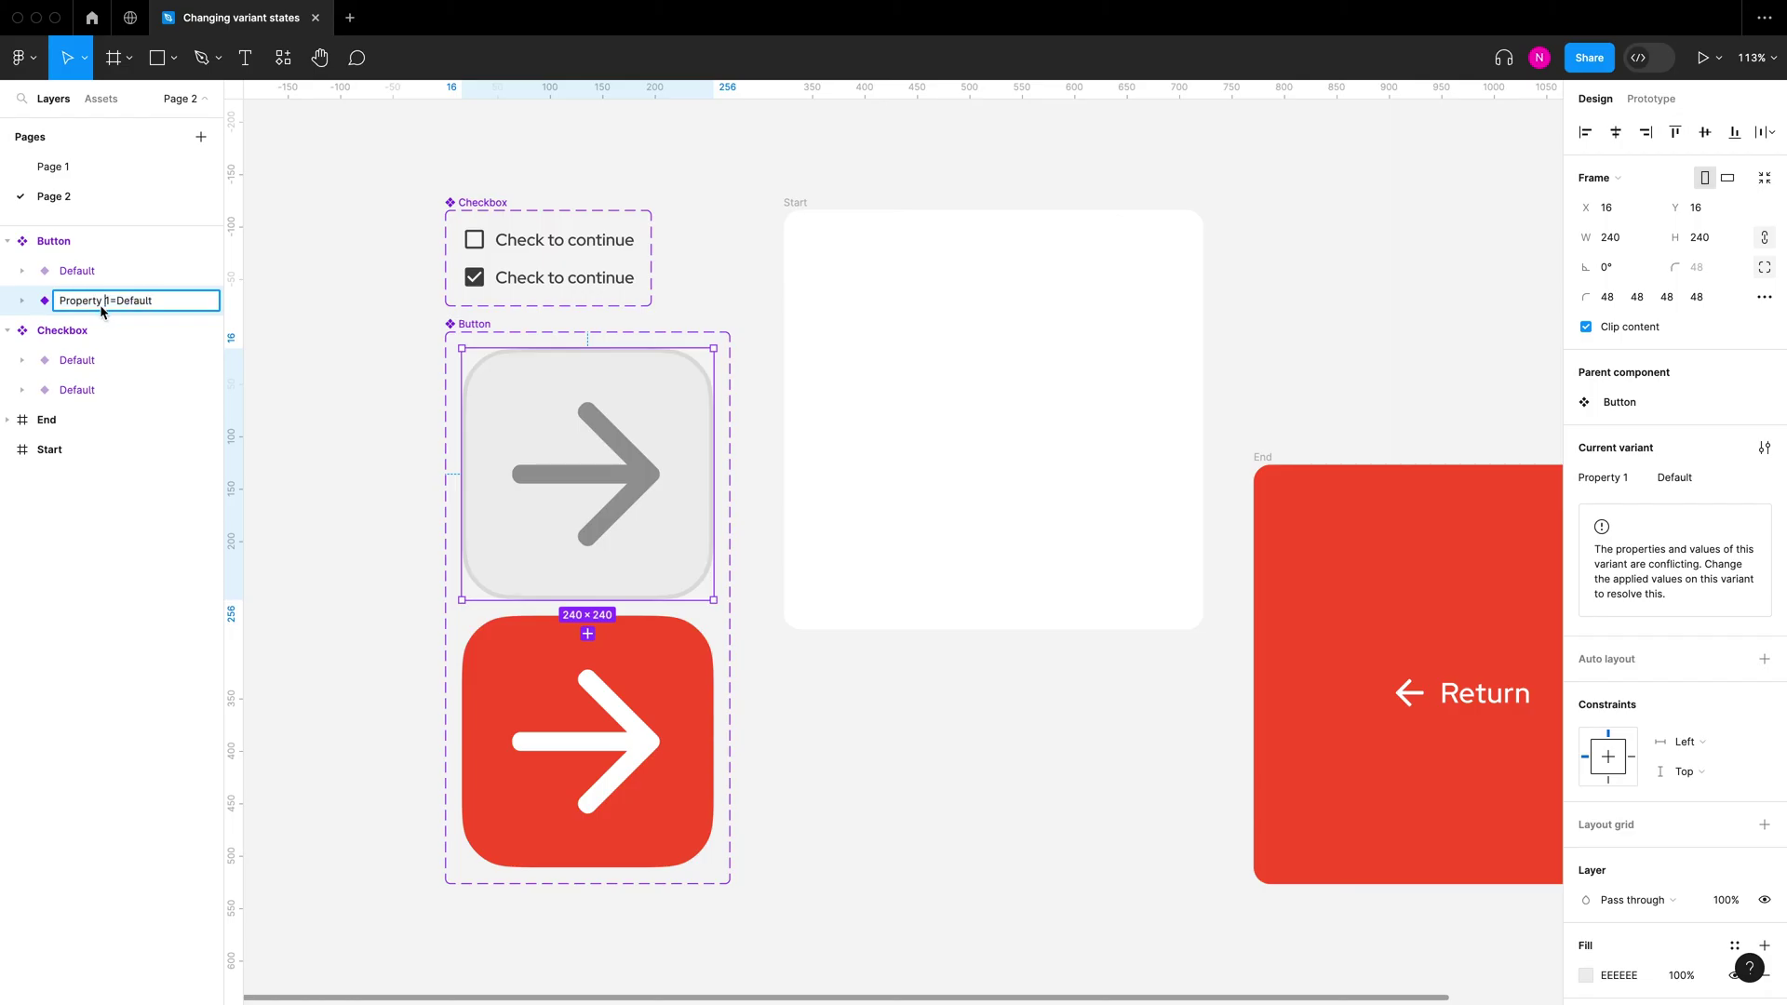
pyautogui.moveTo(113, 302); pyautogui.dragTo(46, 309)
pyautogui.press('BackSpace')
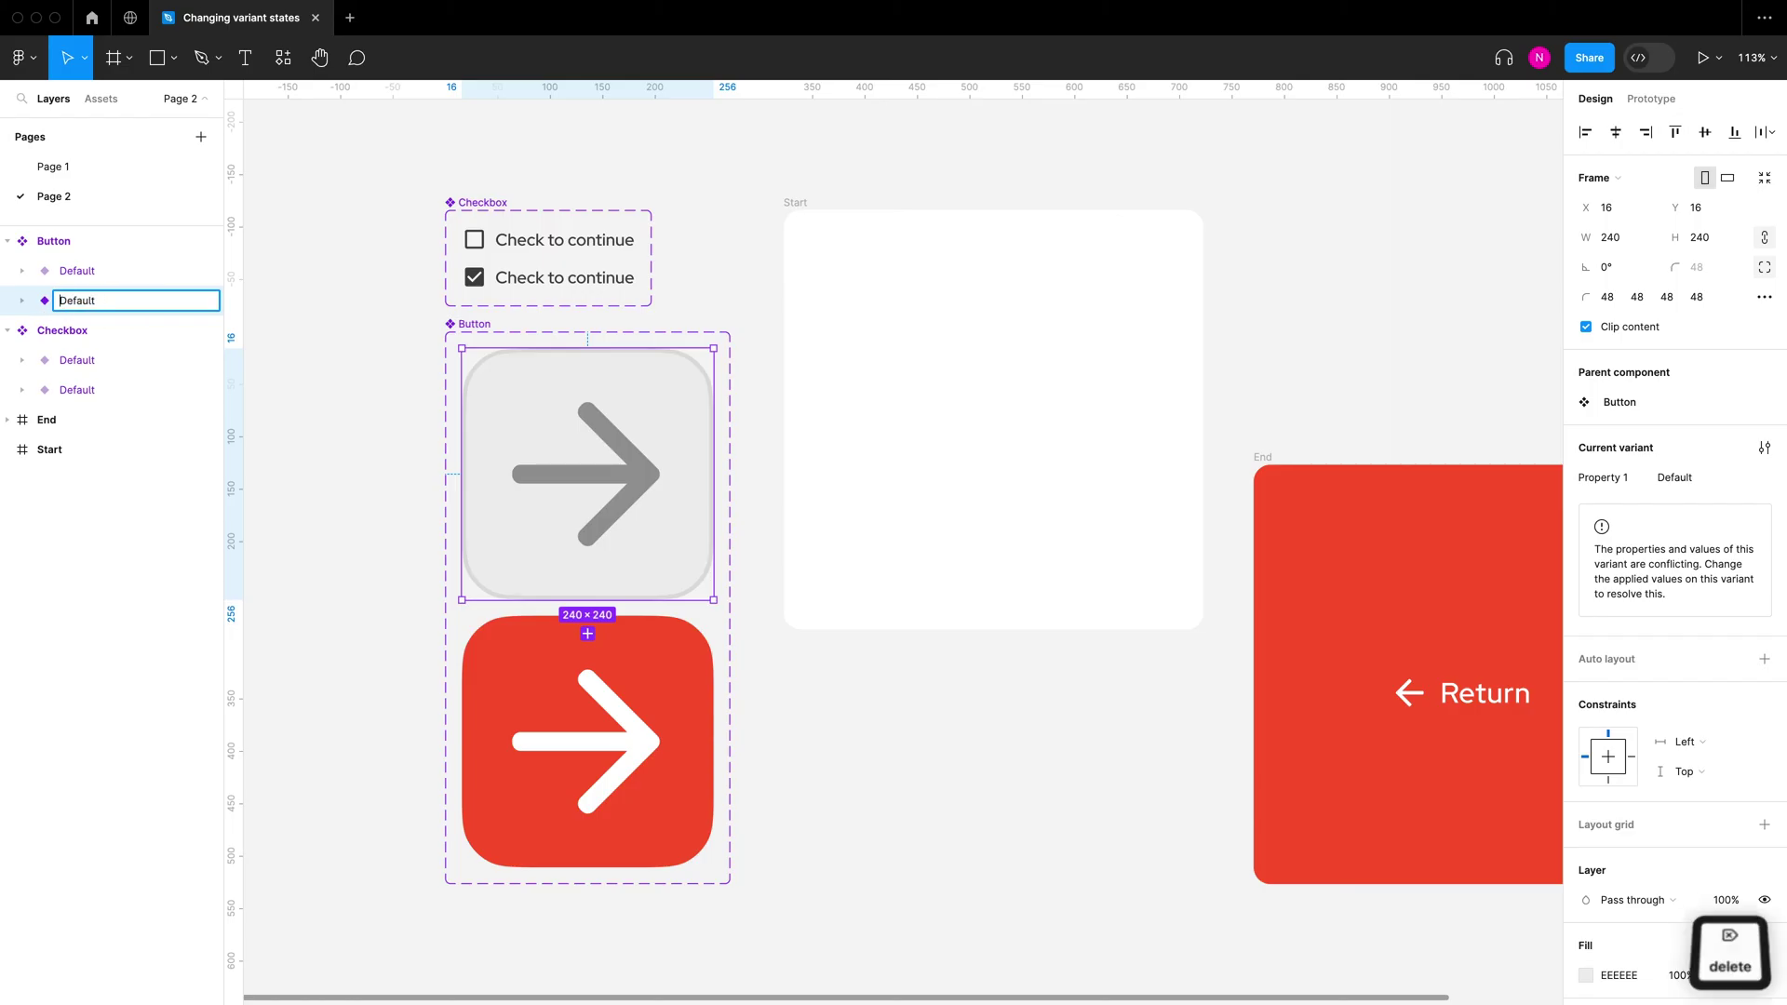
pyautogui.write('State=')
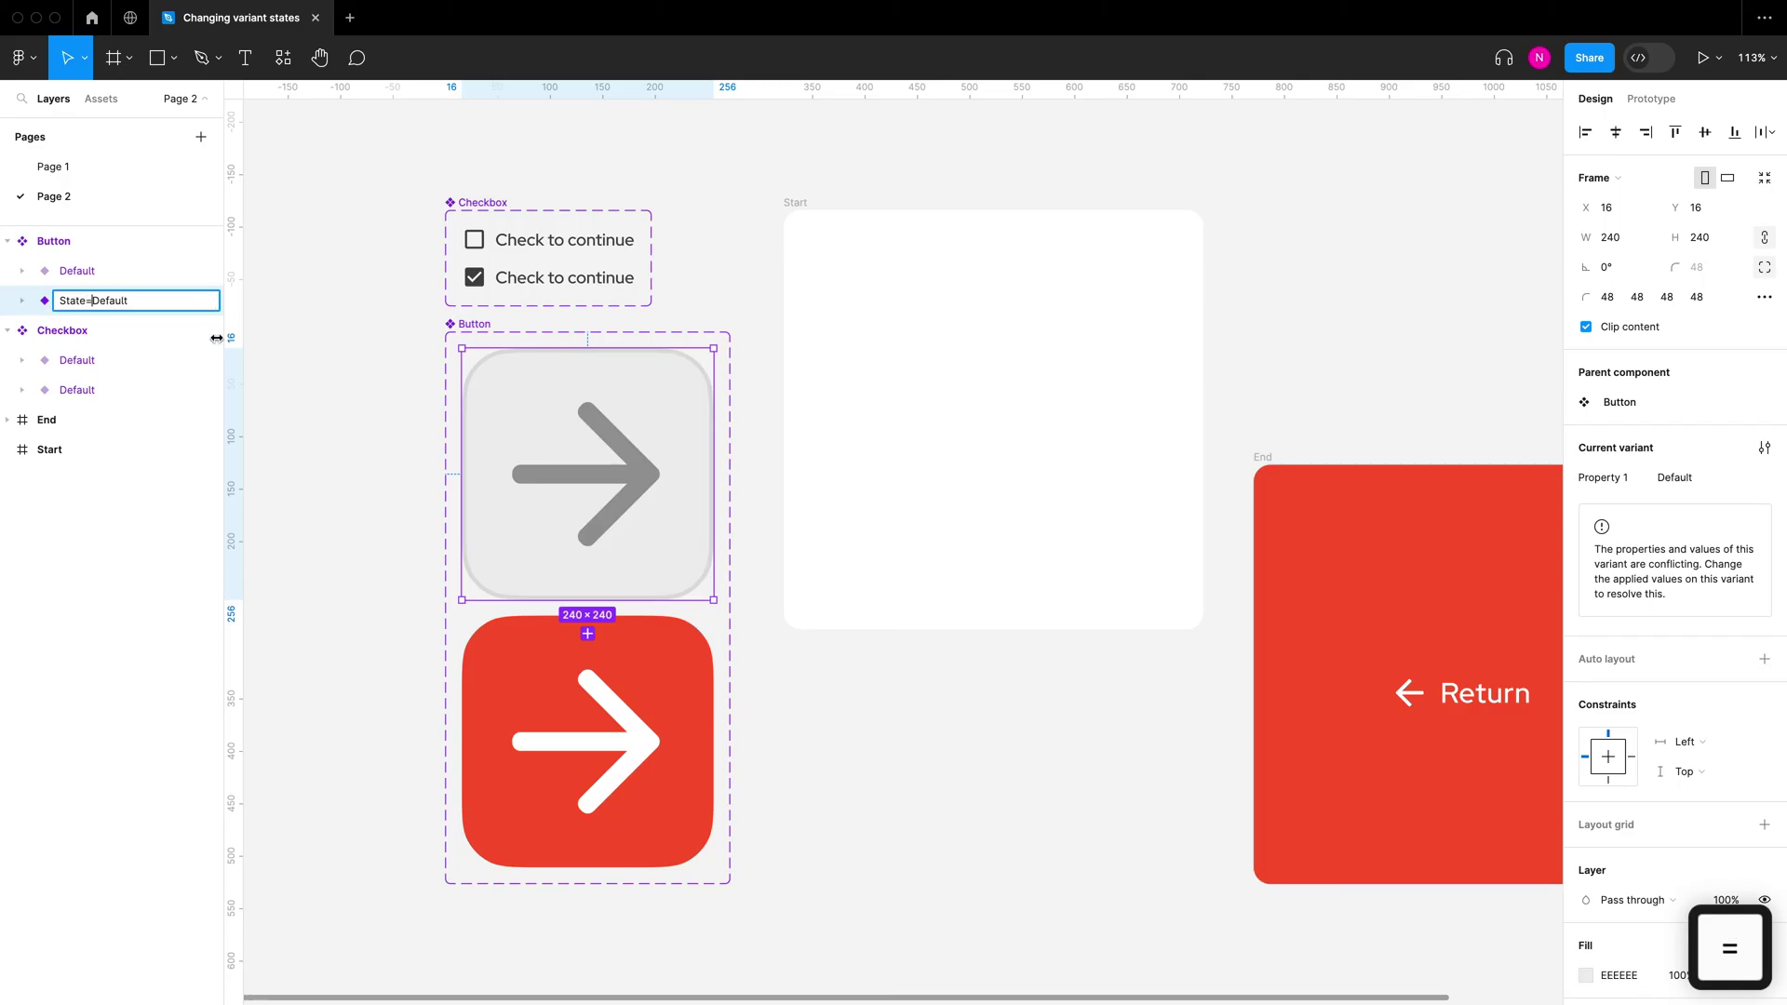
pyautogui.click(531, 639)
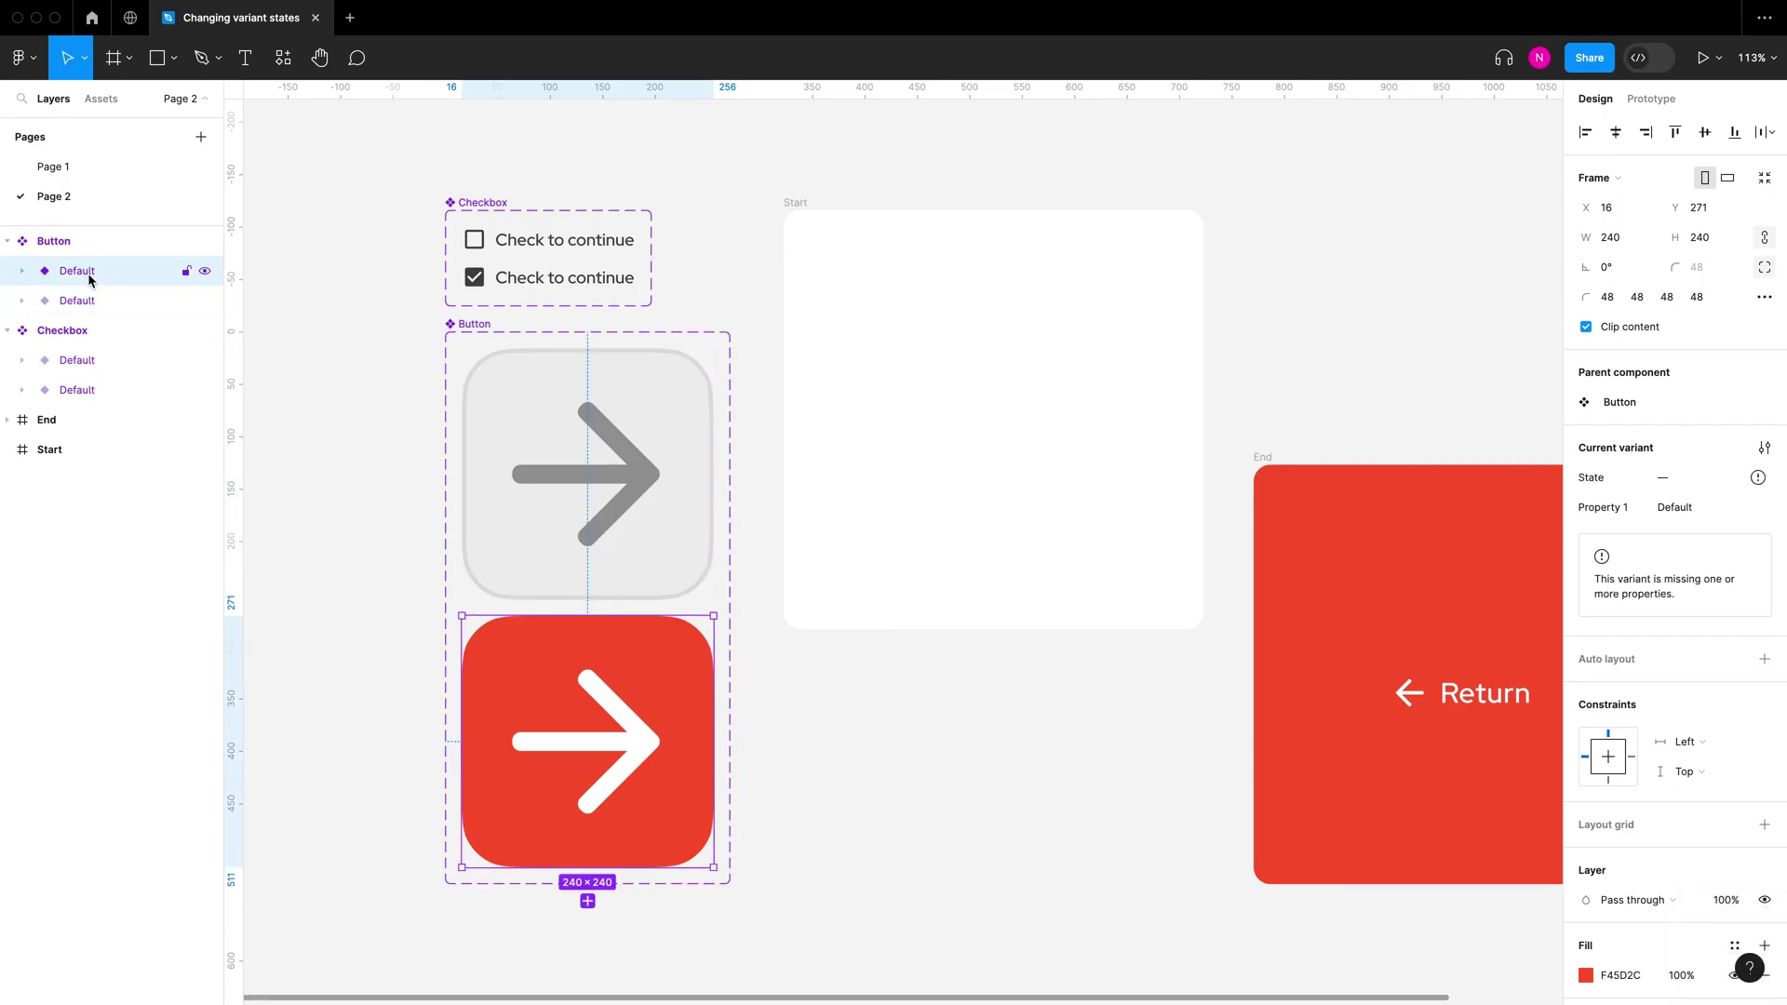
# Step: Rename the red button variant State=Active and review the State property settings
pyautogui.doubleClick(90, 271)
pyautogui.write('State=')
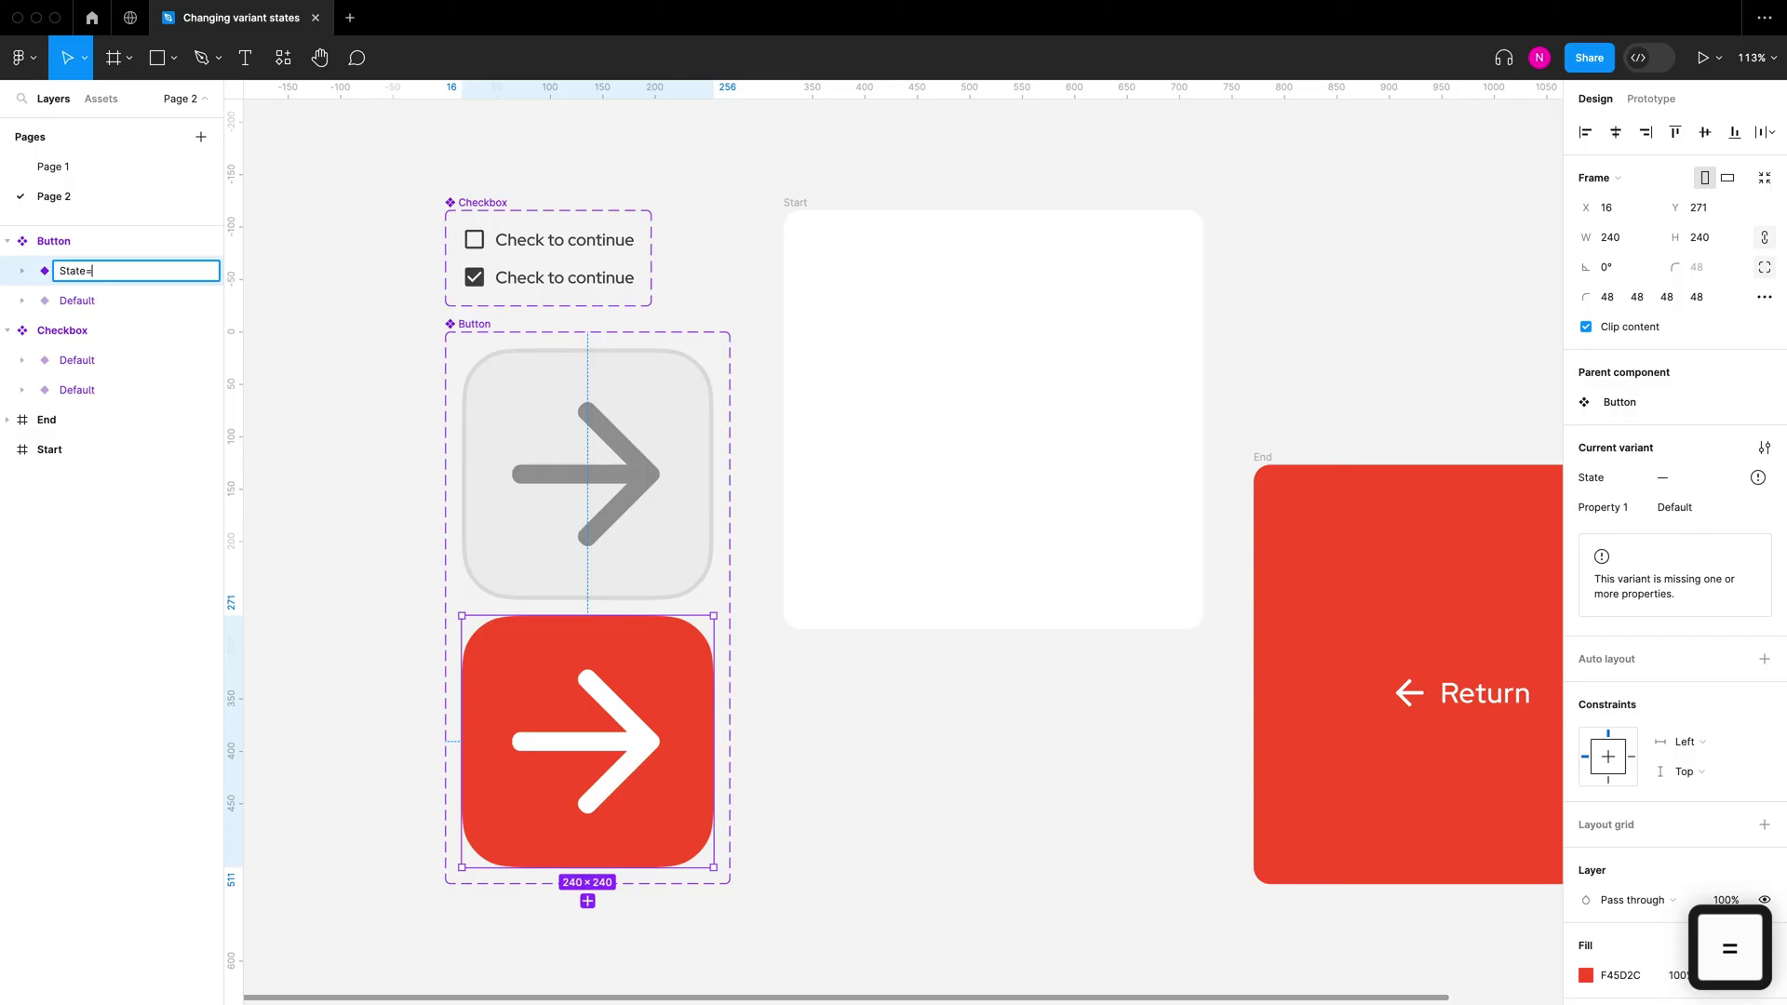
pyautogui.write('Active')
pyautogui.click(416, 351)
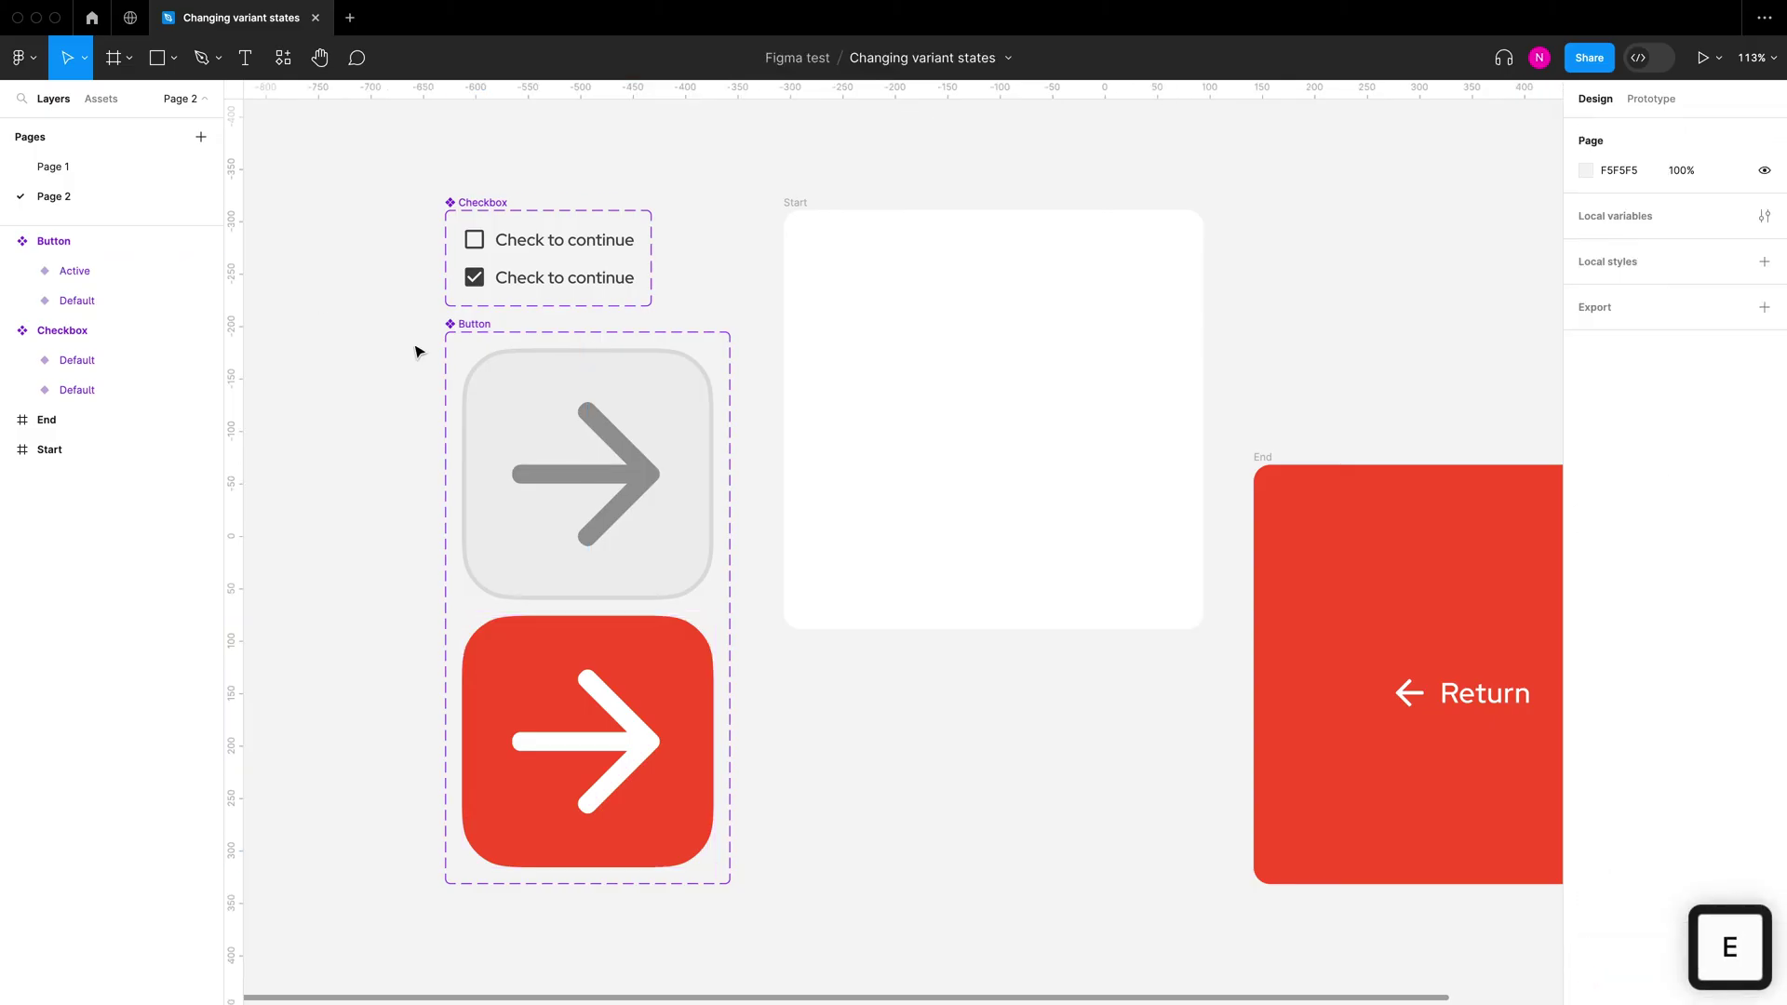
pyautogui.click(466, 326)
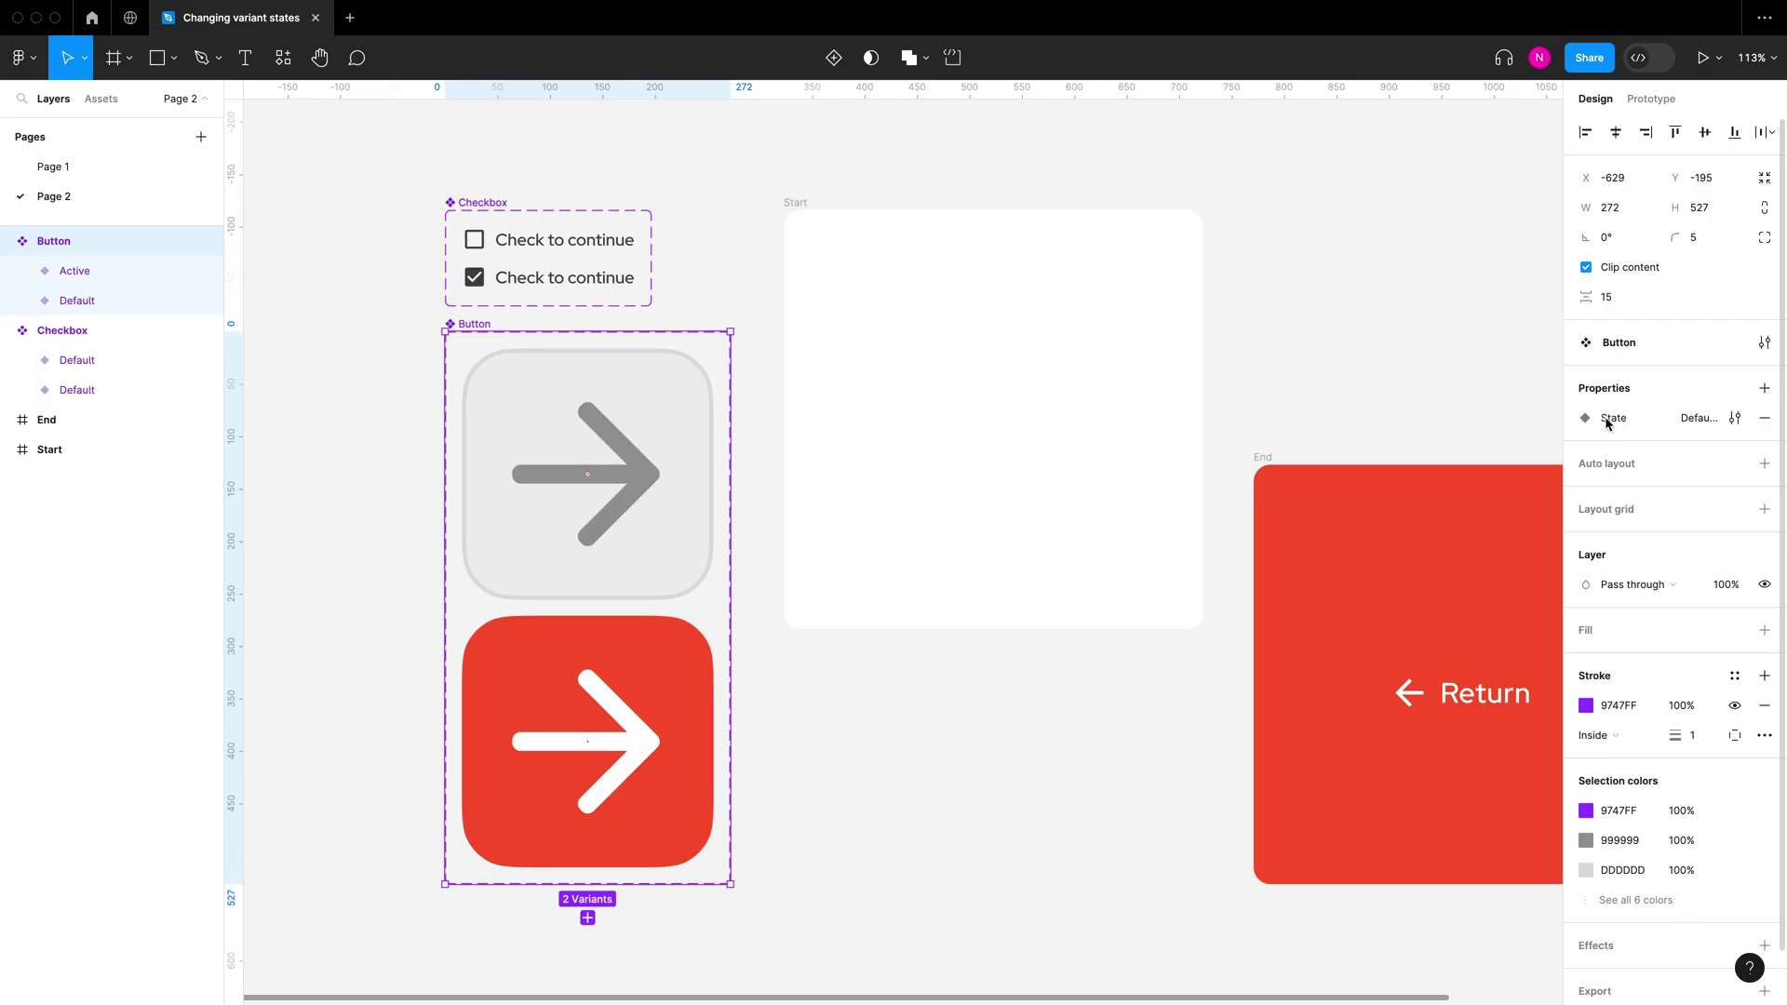
pyautogui.click(1734, 418)
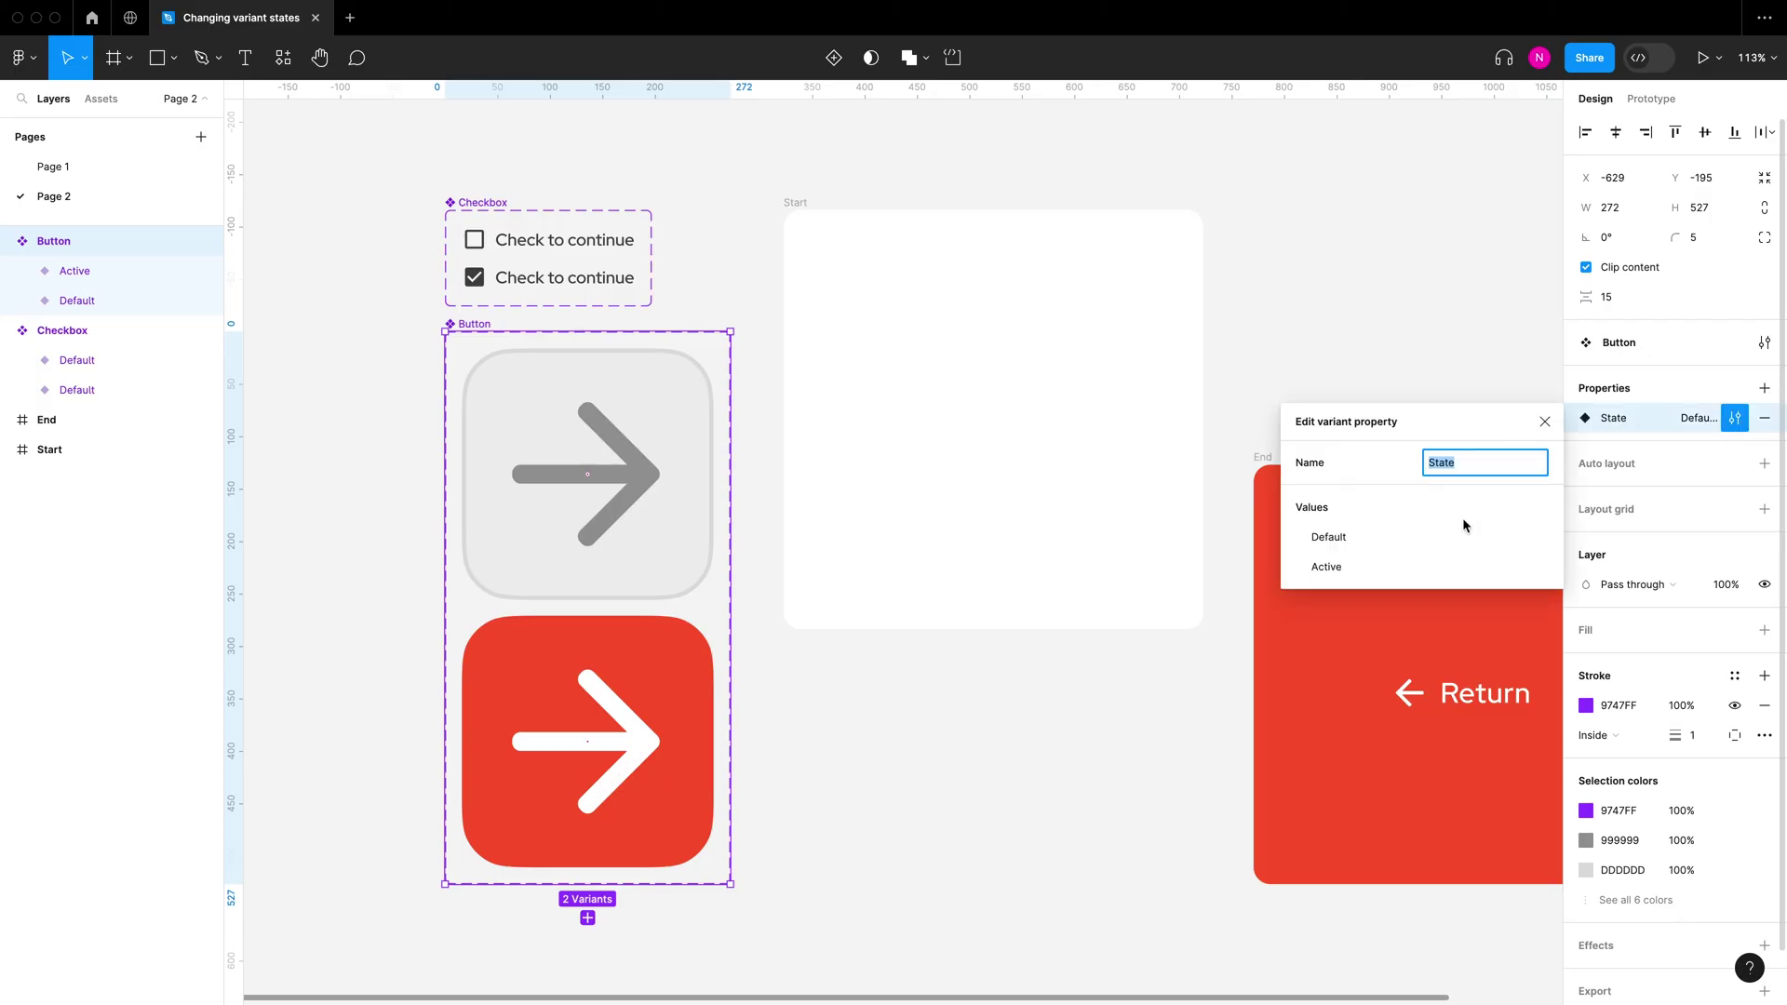
pyautogui.click(986, 780)
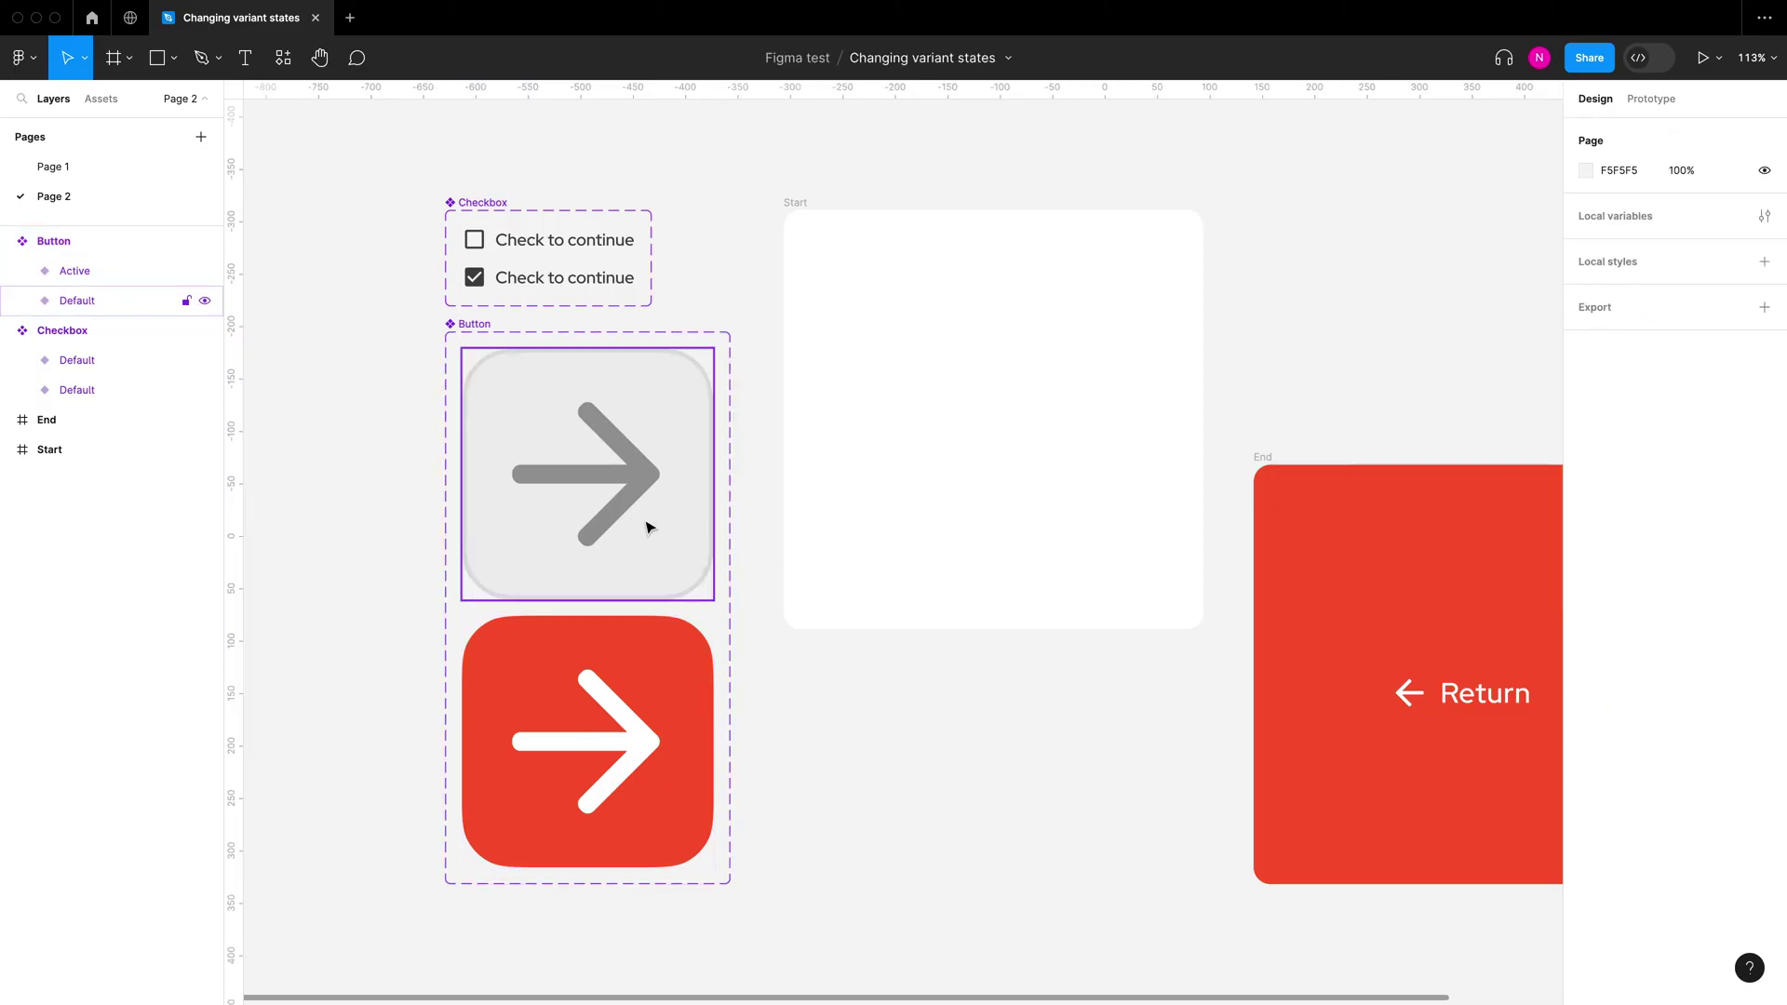
# Step: Name the empty checkbox variant State=Unchecked and the ticked one State=Checked
pyautogui.scroll(5, 493, 196)
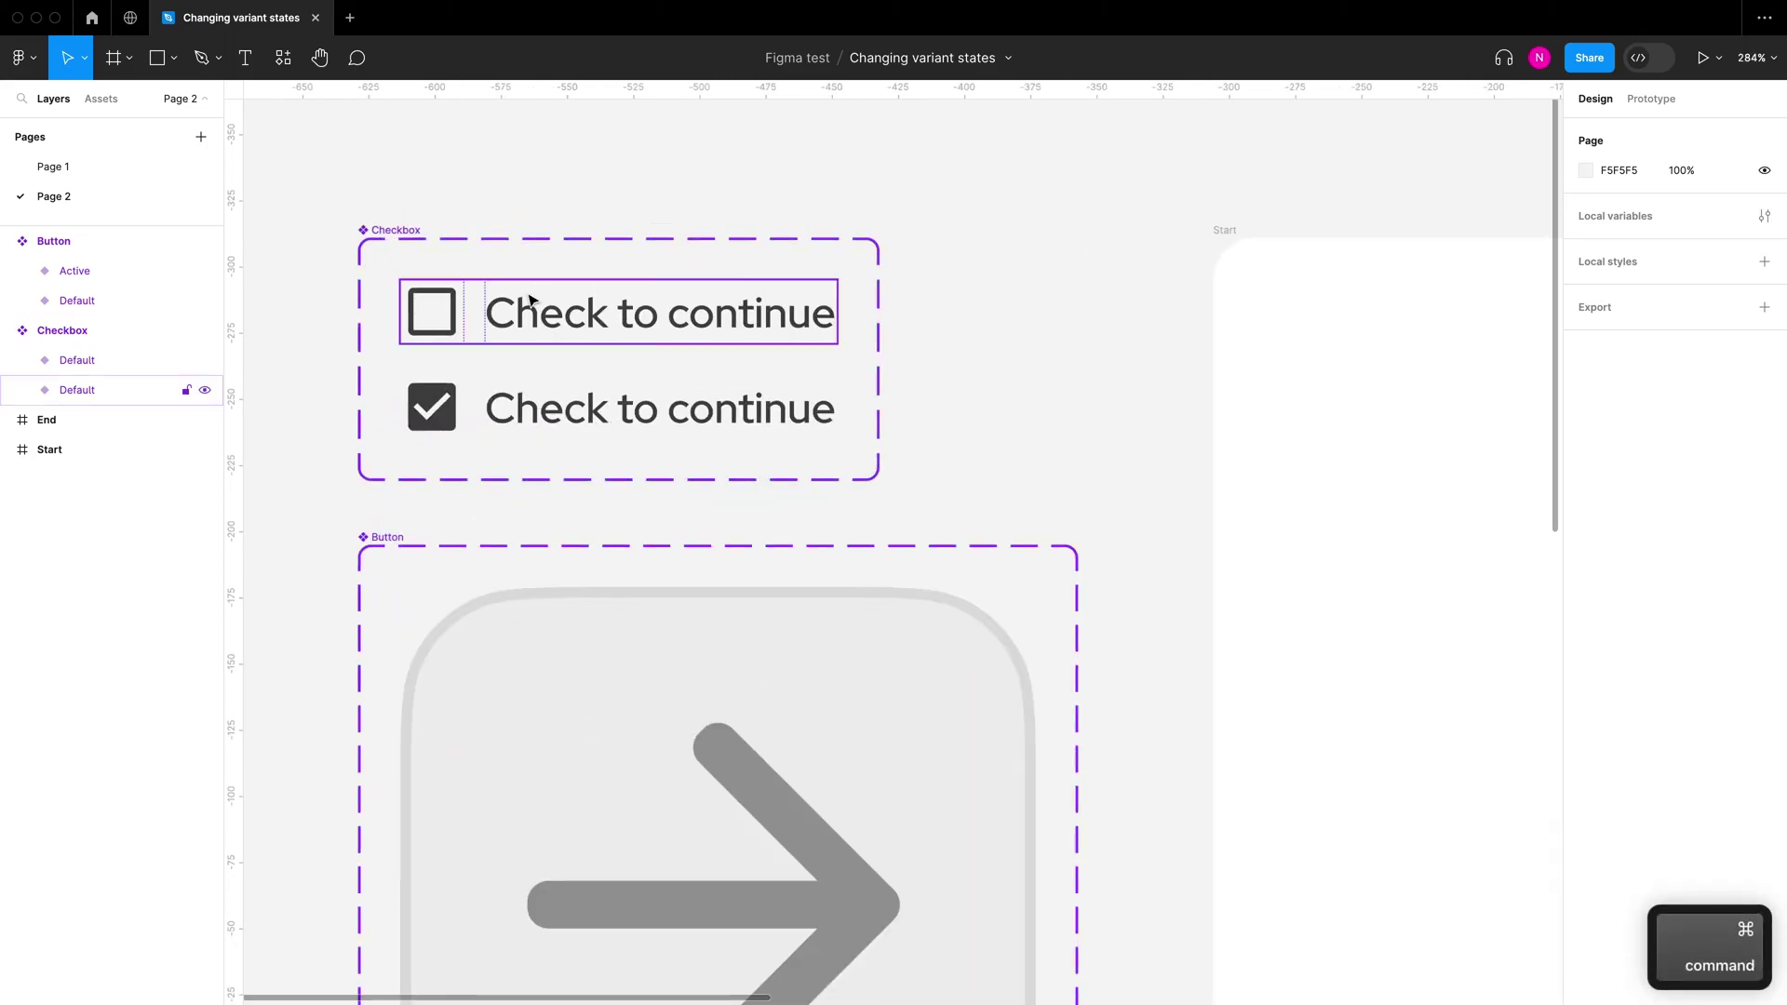
pyautogui.click(502, 315)
pyautogui.doubleClick(84, 390)
pyautogui.write('S')
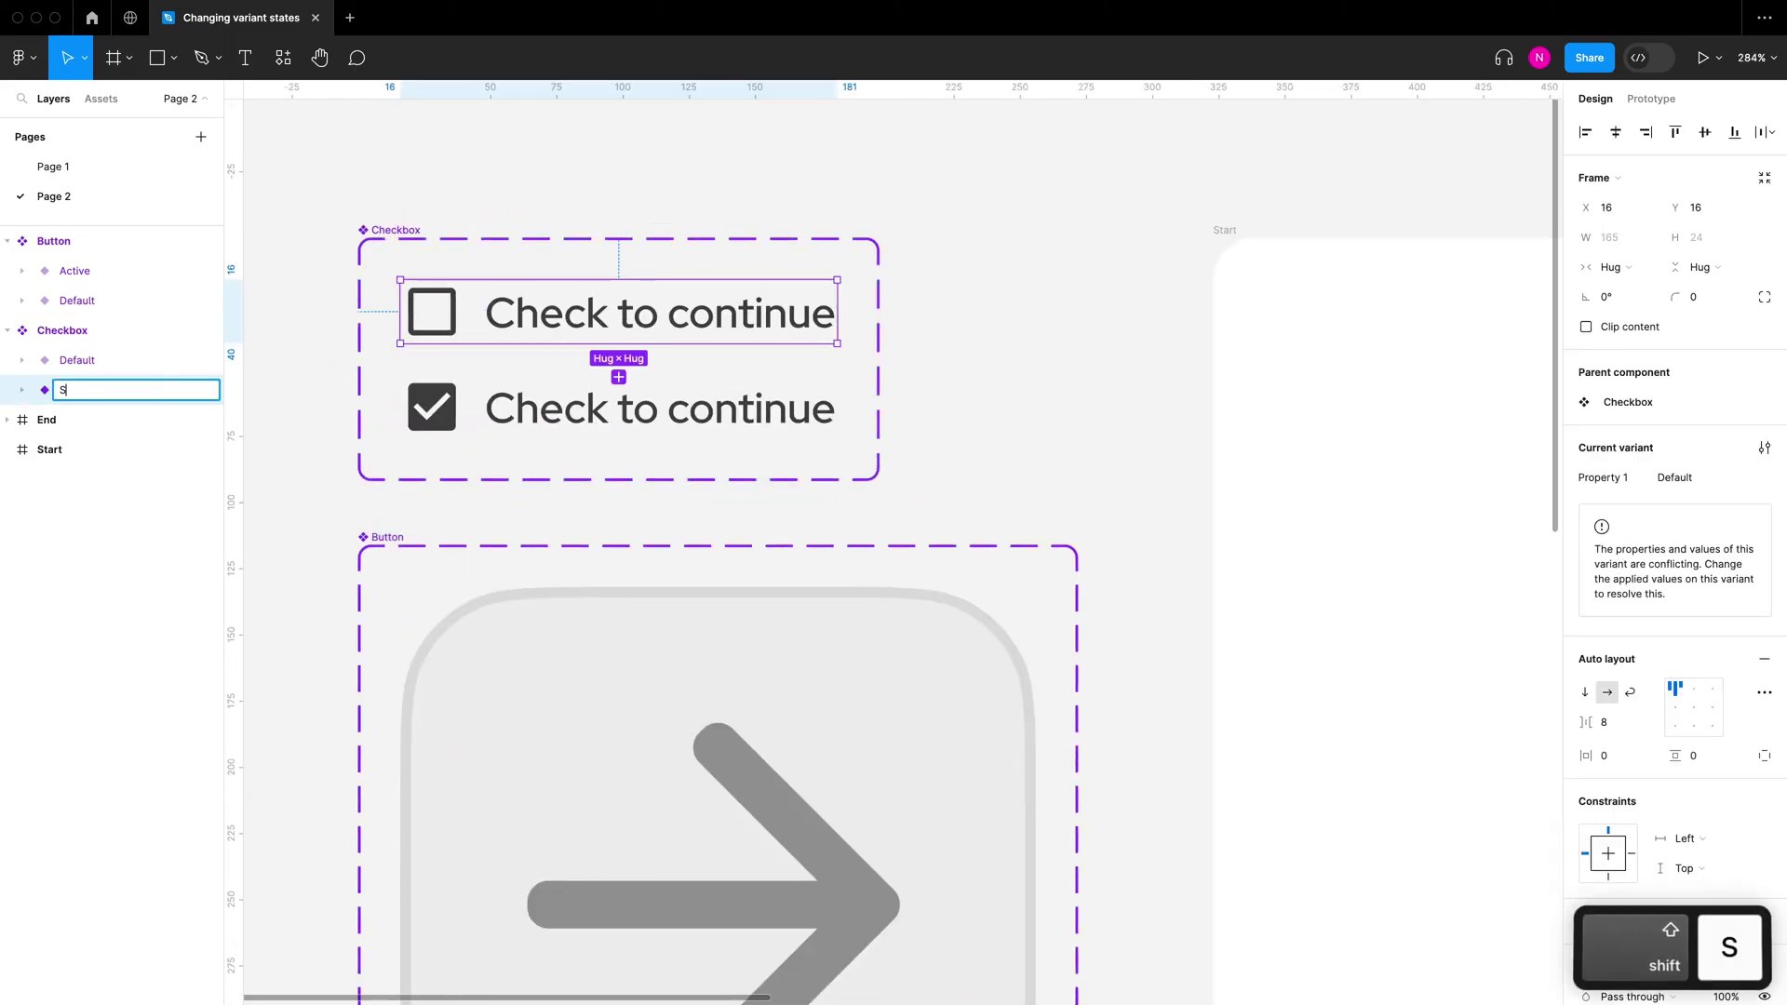
pyautogui.write('te')
pyautogui.write('ate=')
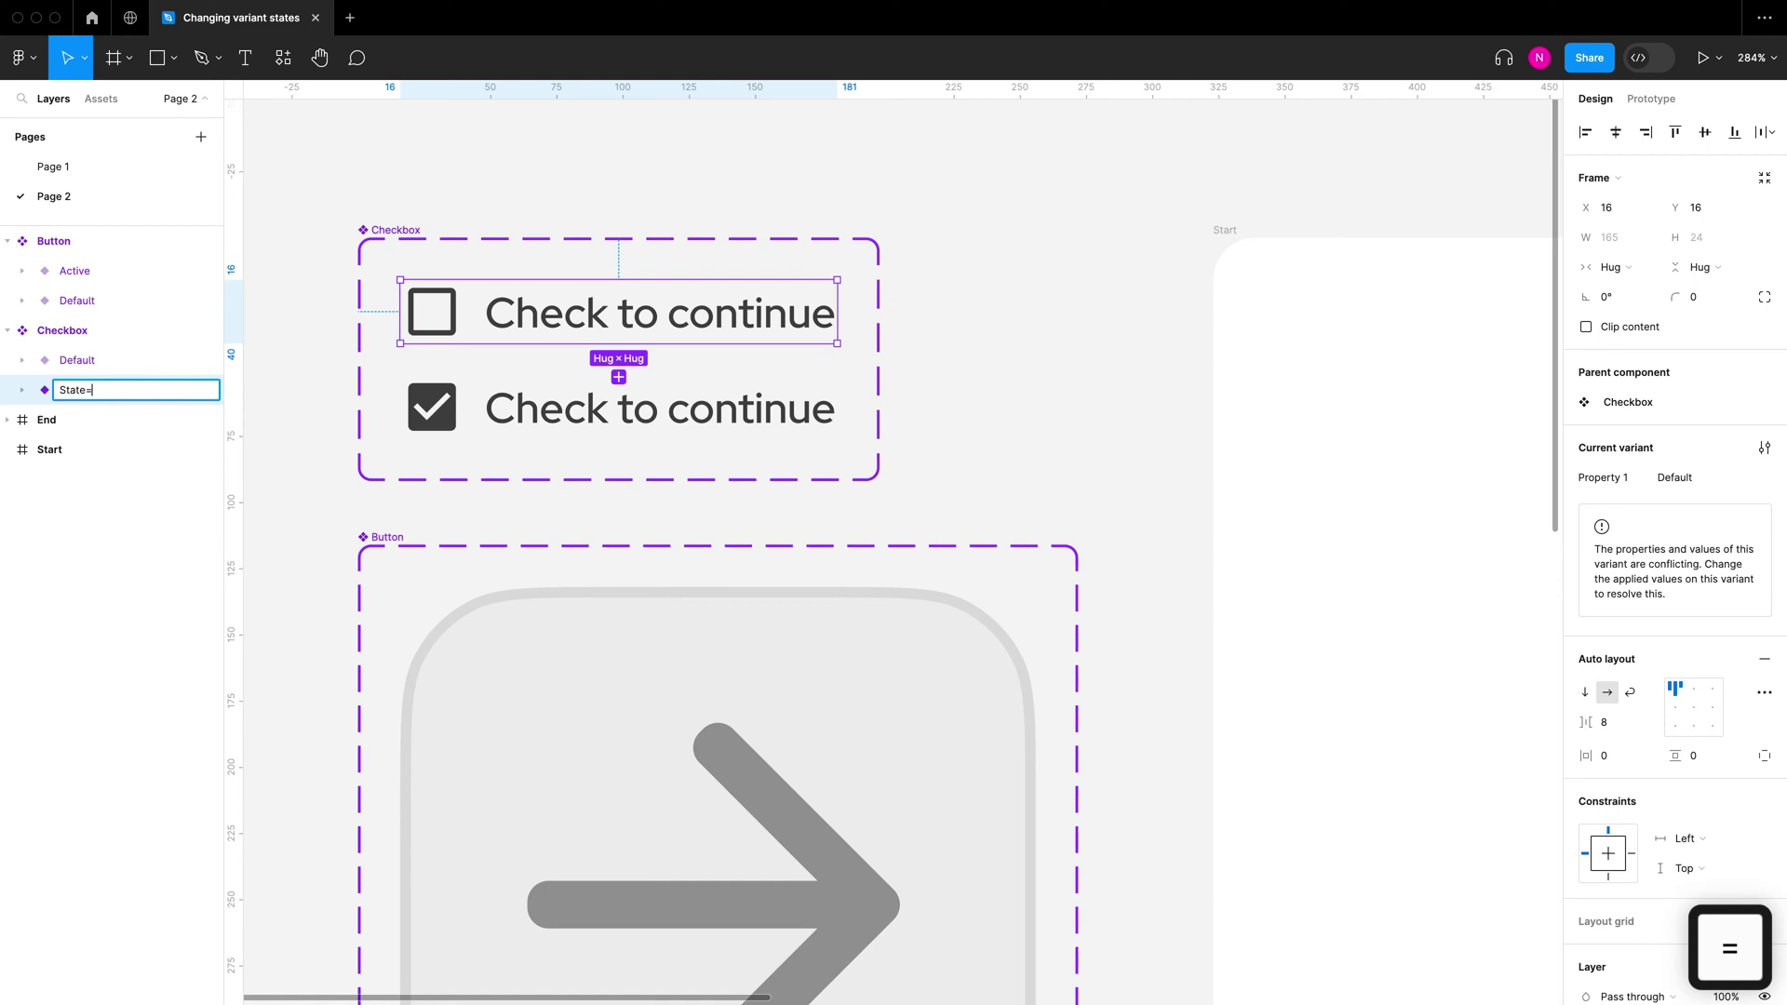
pyautogui.write('Unchecked')
pyautogui.click(734, 422)
pyautogui.doubleClick(75, 360)
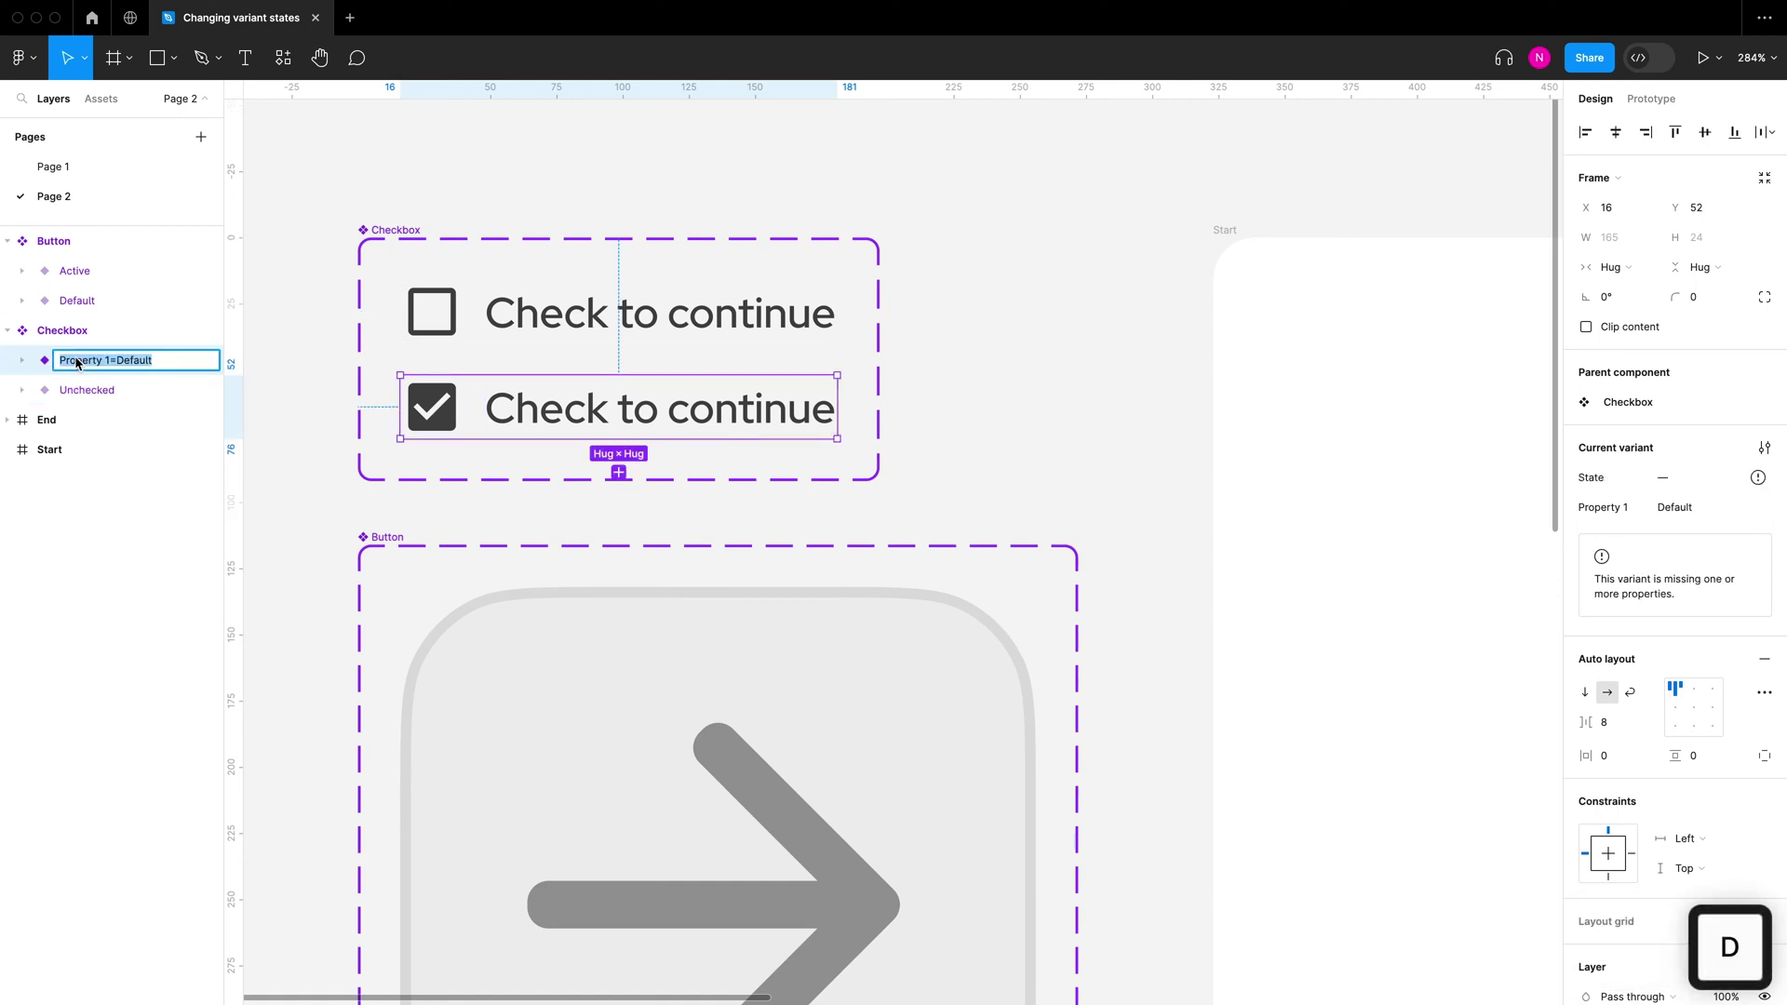
pyautogui.write('State=Checked')
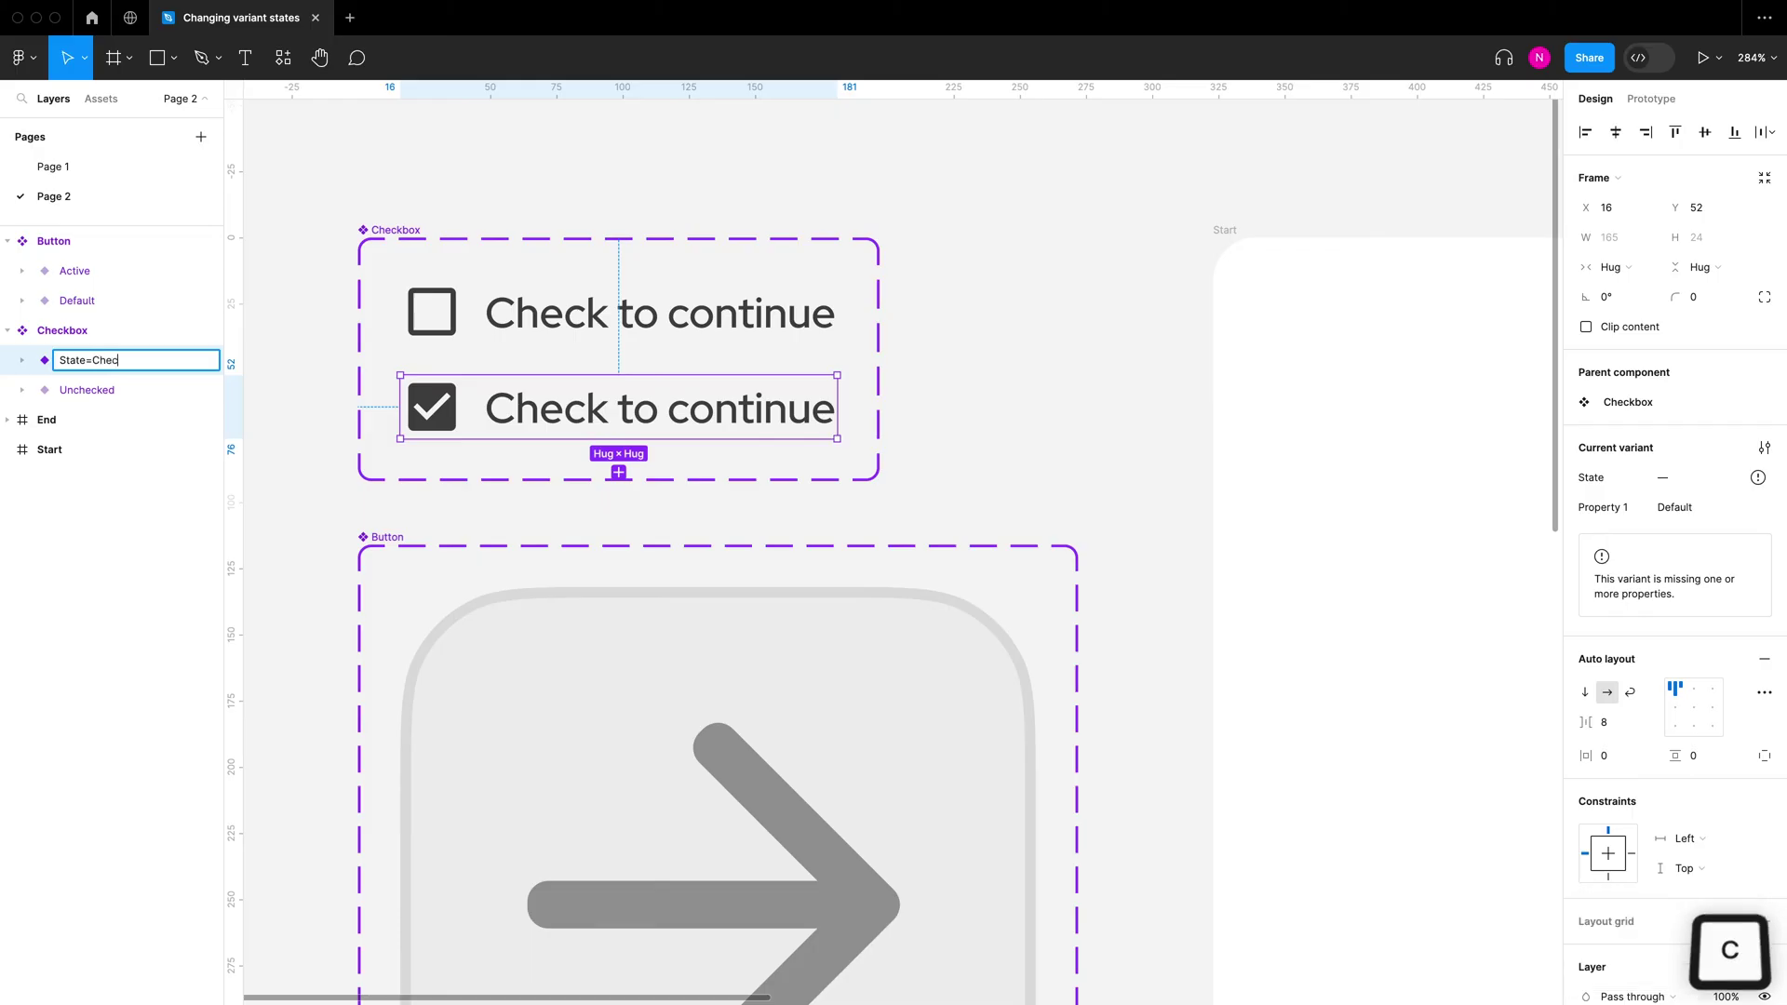
# Step: Copy the Unchecked checkbox and Default button into the Start frame as instances
pyautogui.click(524, 193)
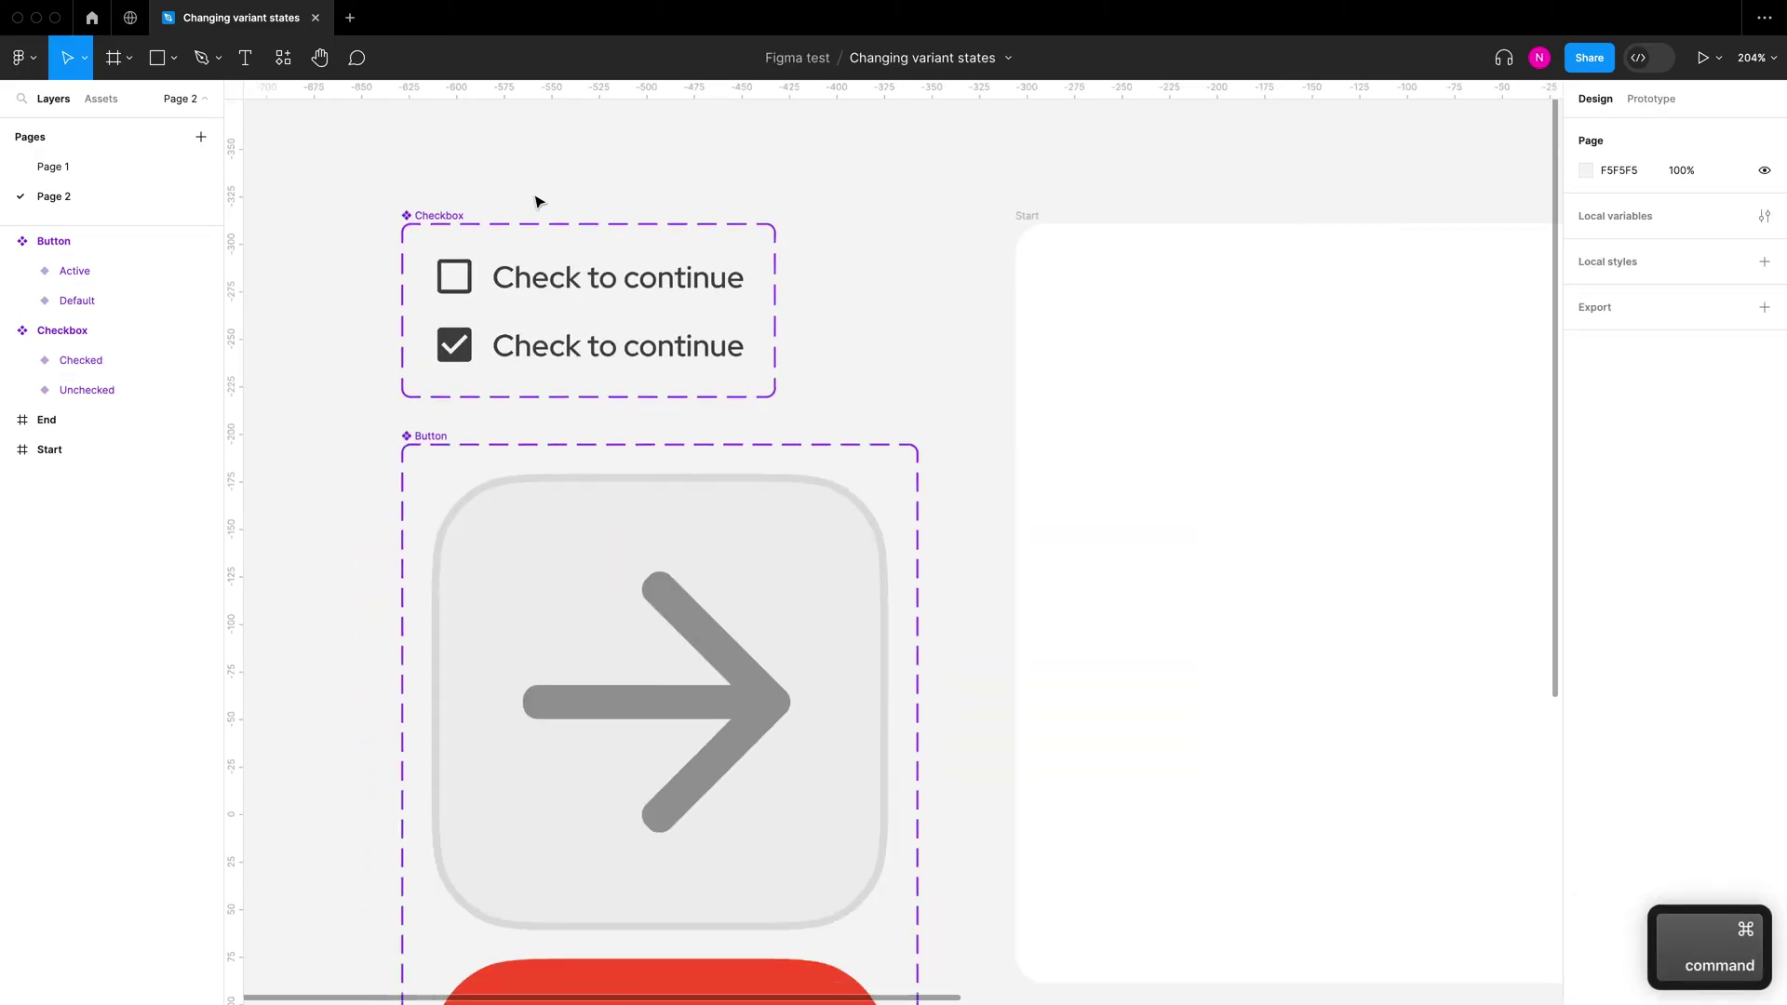
pyautogui.scroll(-5, 535, 201)
pyautogui.moveTo(477, 220); pyautogui.dragTo(1017, 300)
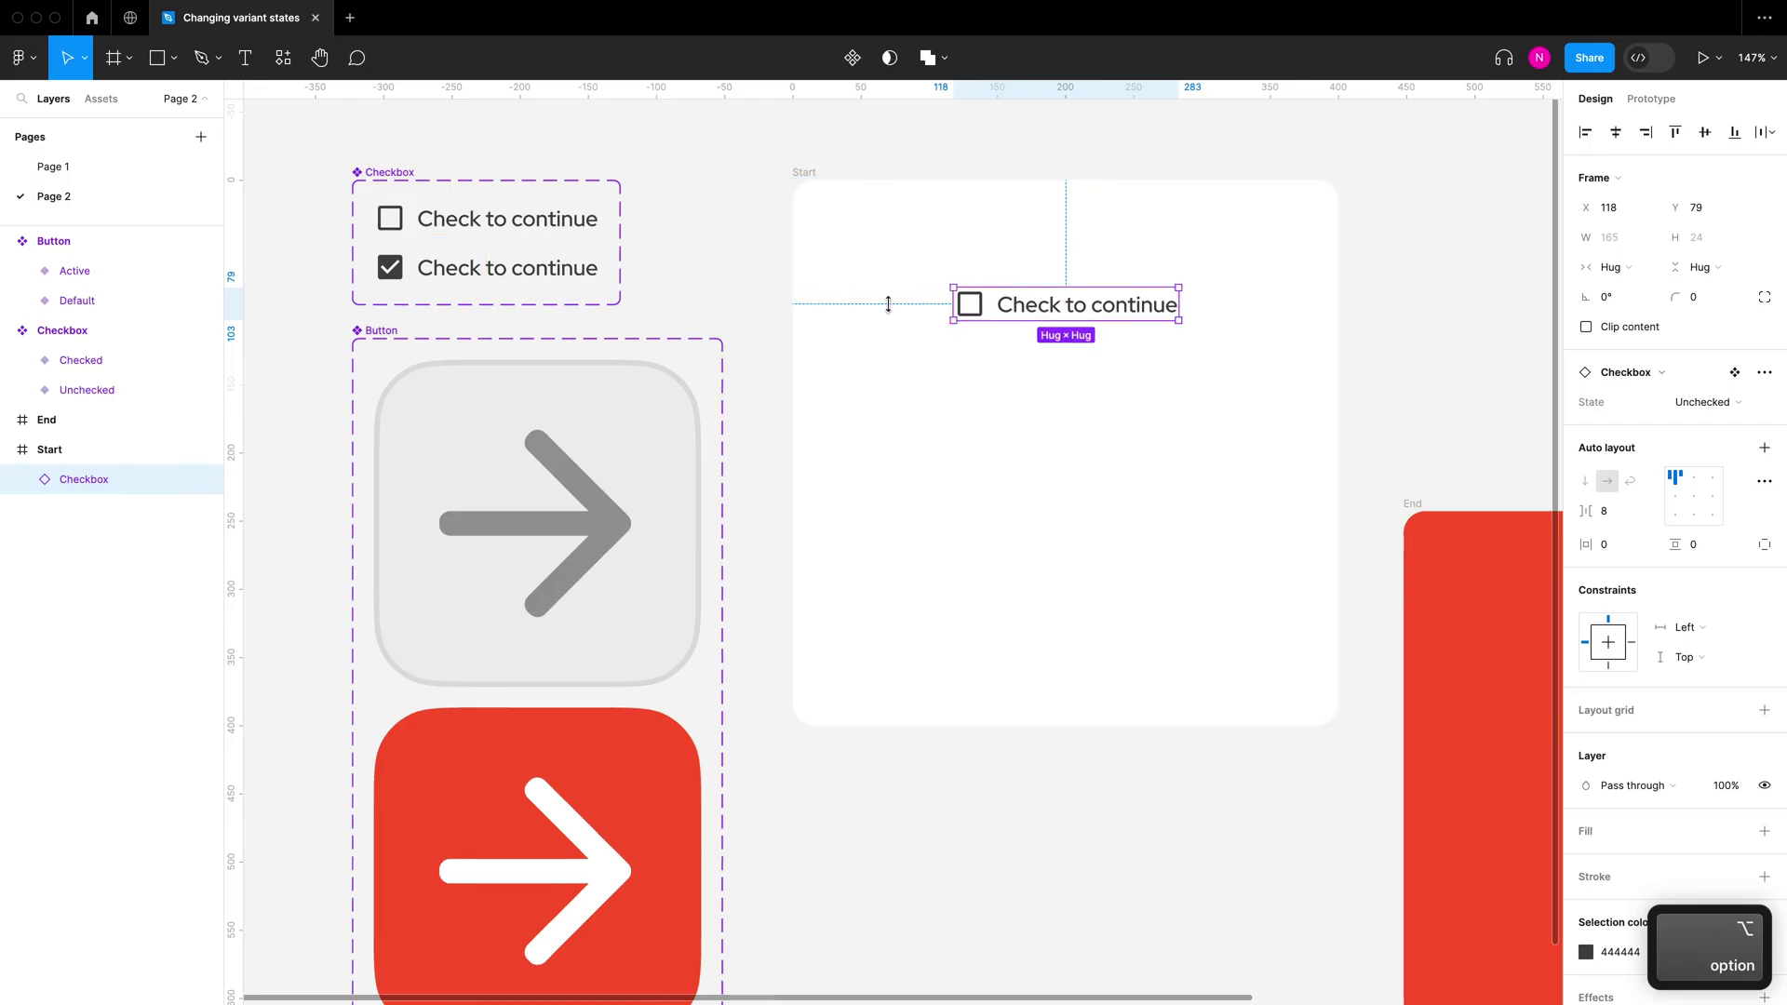
pyautogui.click(550, 494)
pyautogui.moveTo(550, 494); pyautogui.dragTo(1080, 465)
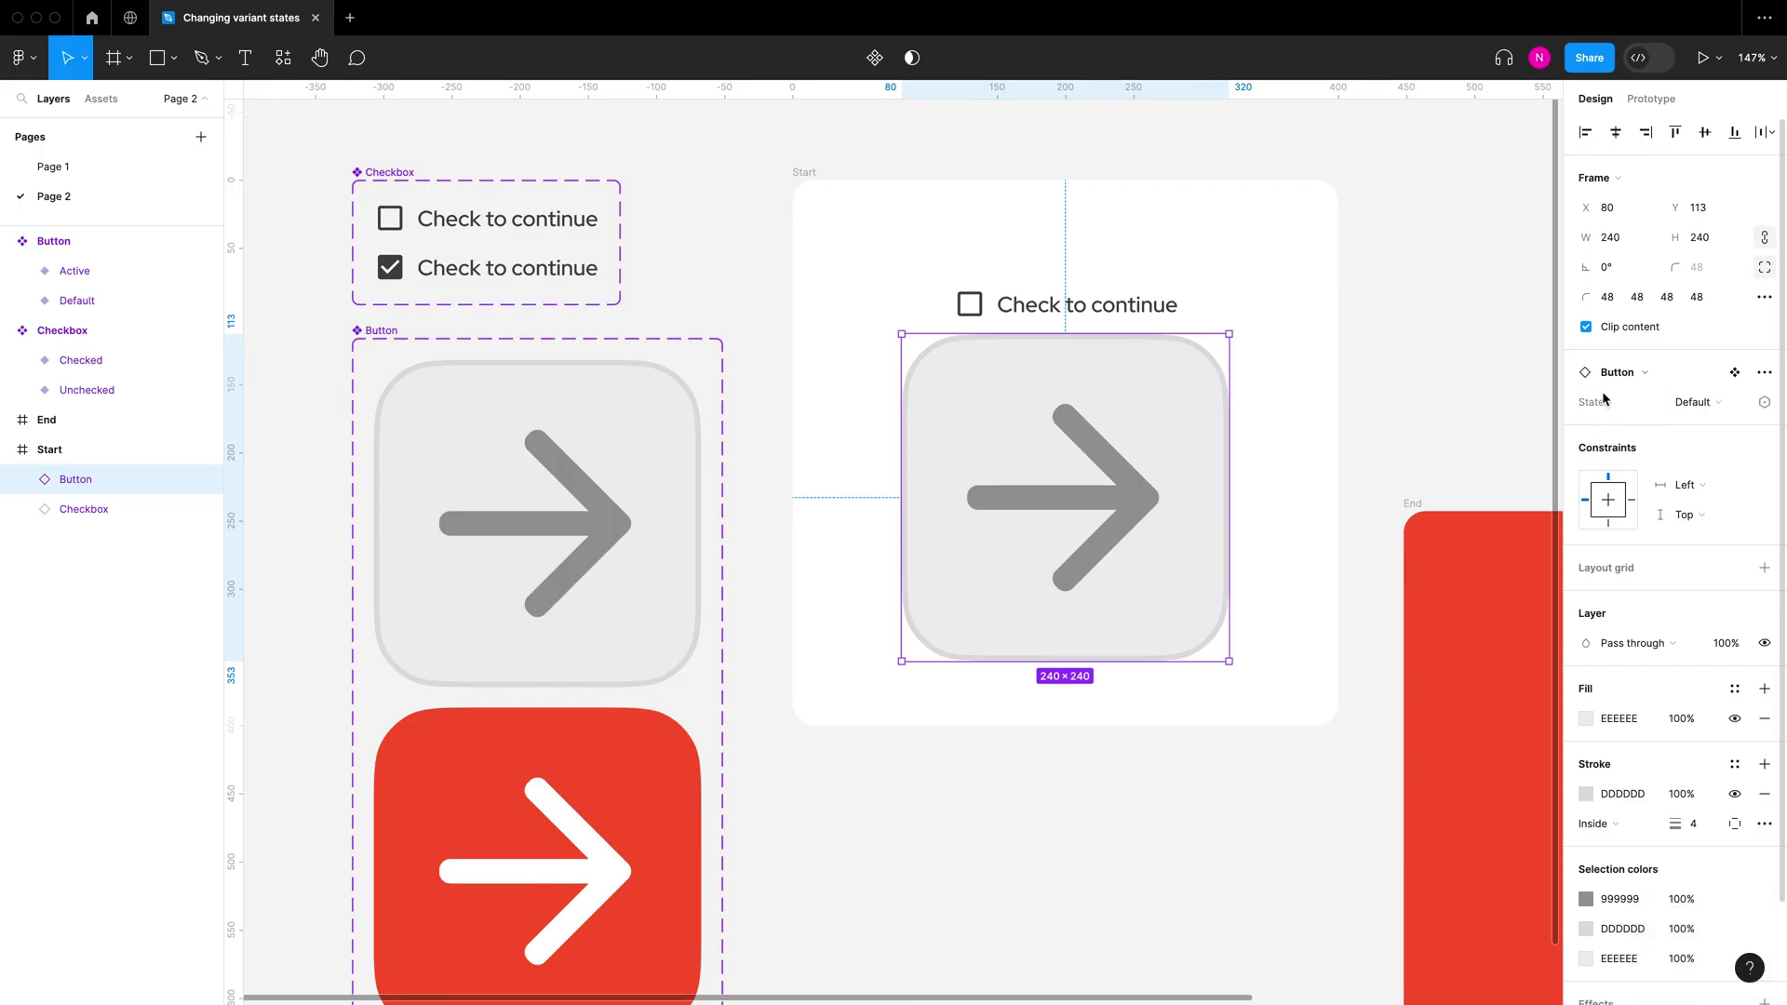
# Step: Preview the button instance as Active, return it to Default, and look for a variable to assign
pyautogui.click(1692, 402)
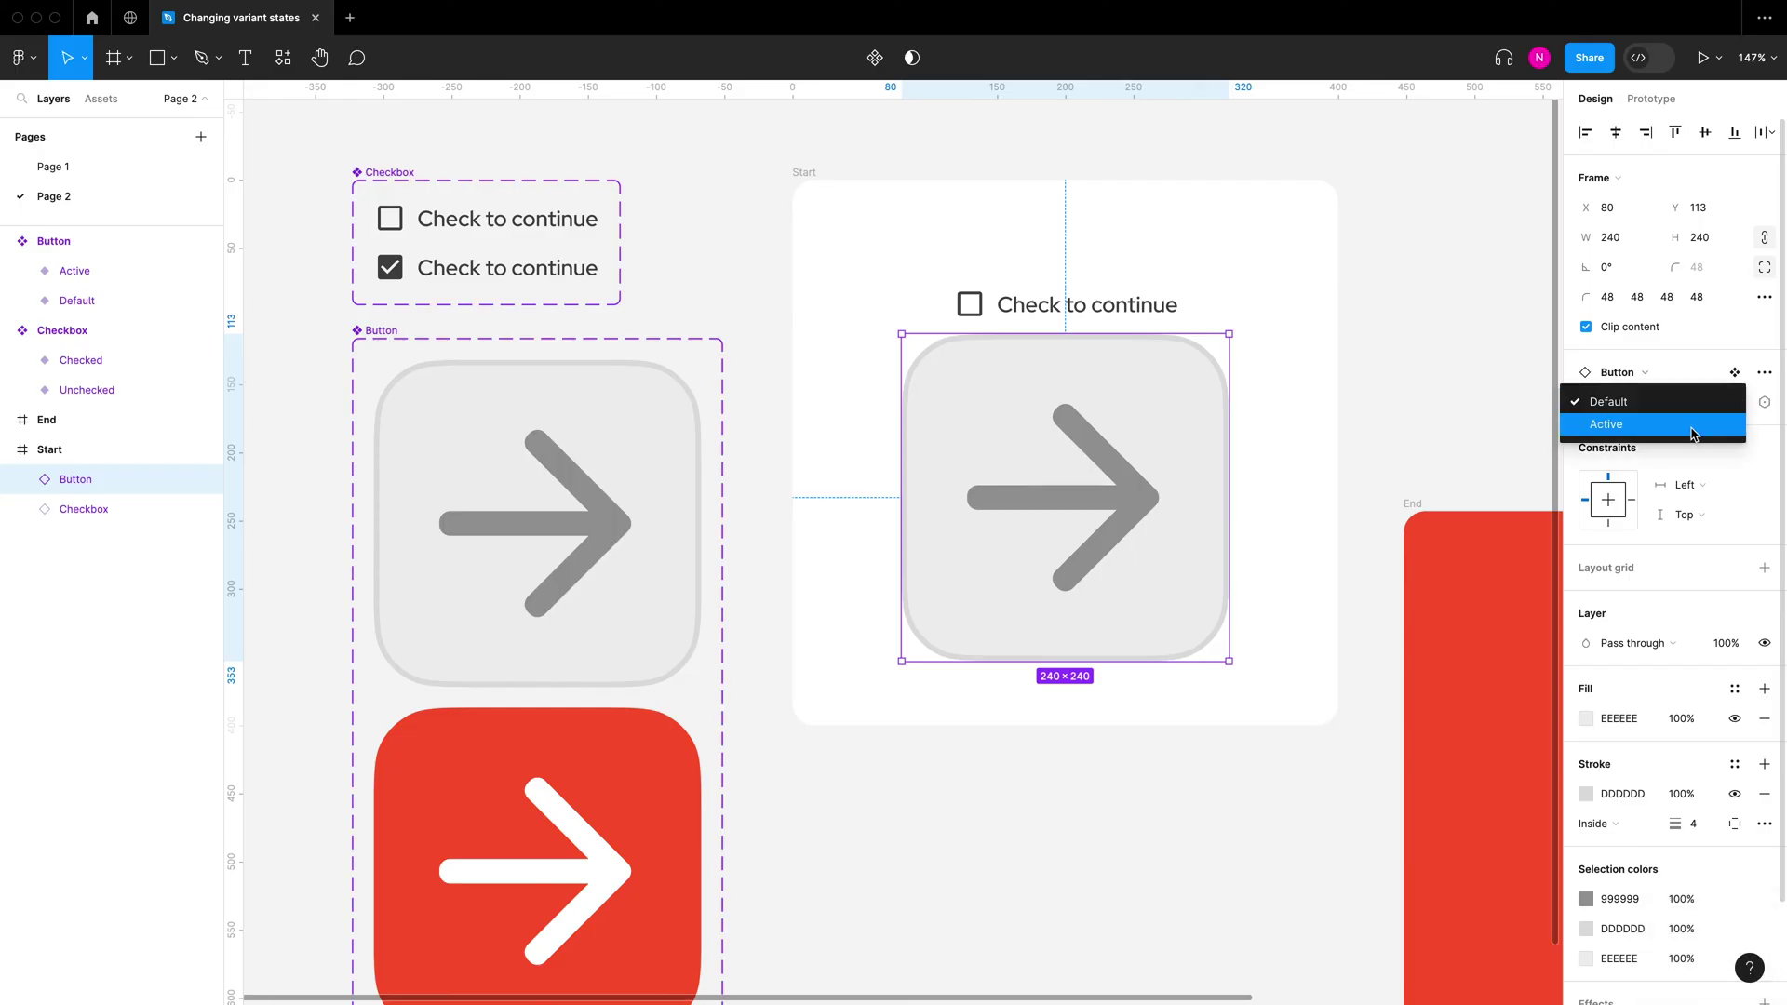
pyautogui.click(1691, 432)
pyautogui.click(1698, 402)
pyautogui.click(1695, 374)
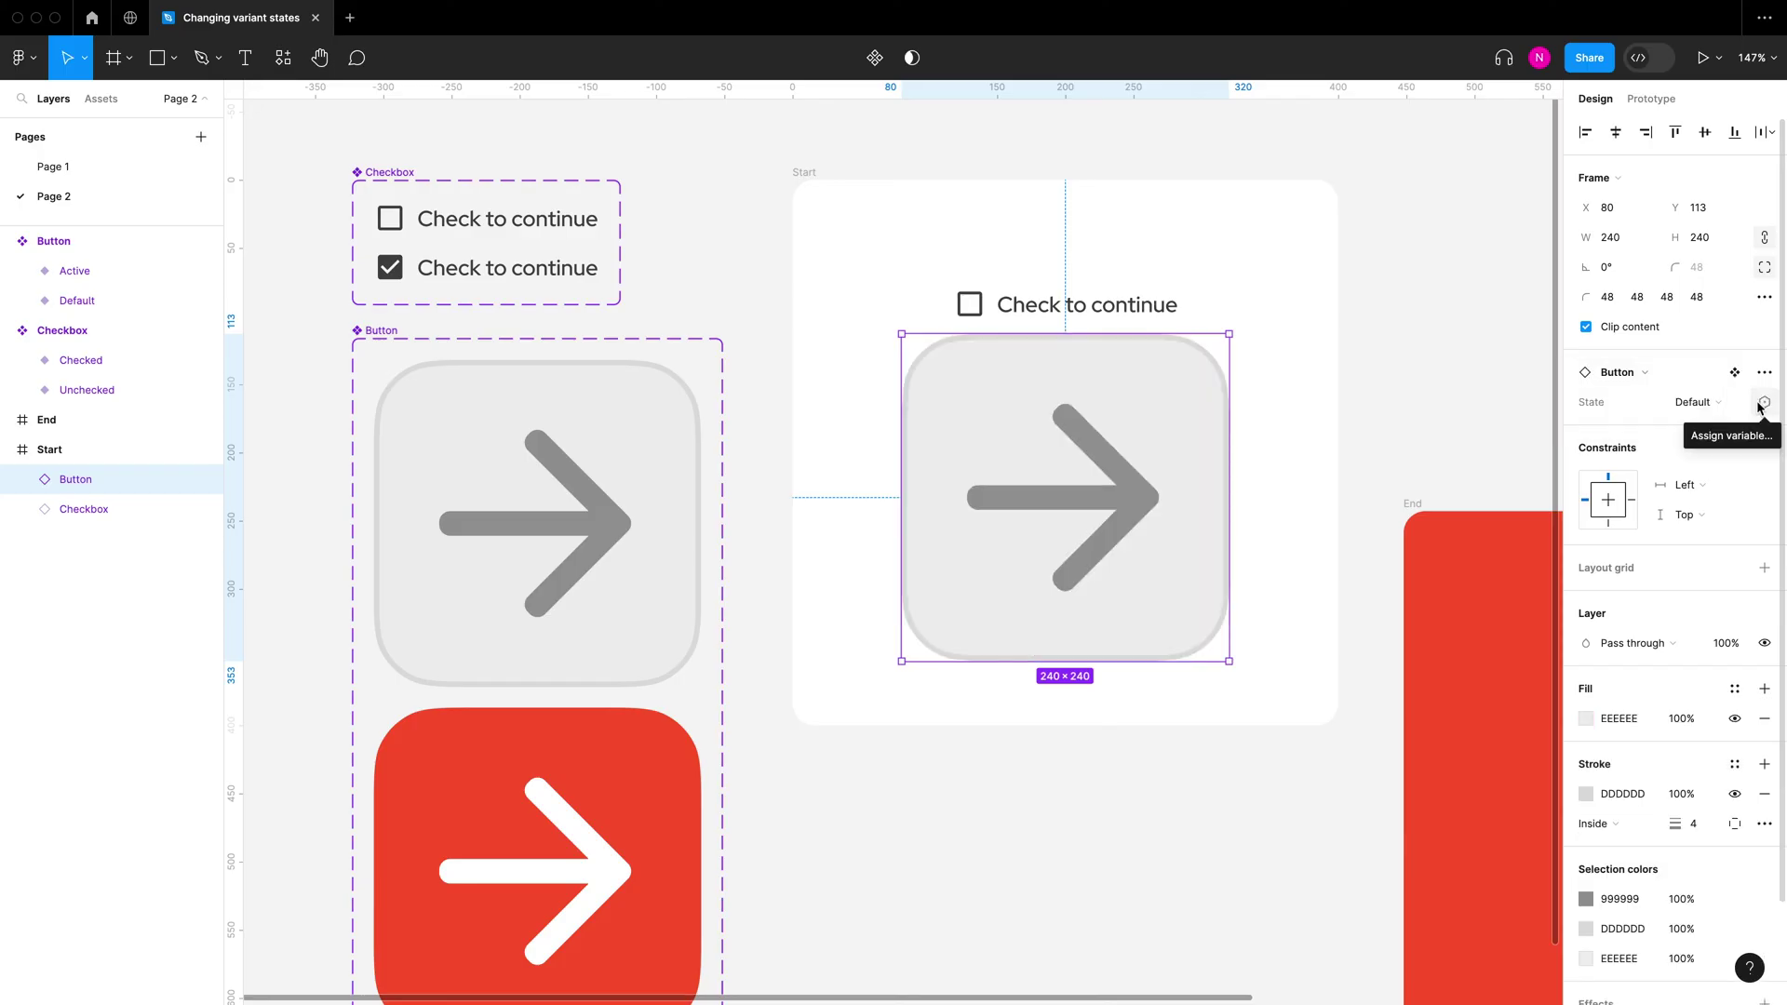
pyautogui.click(1762, 403)
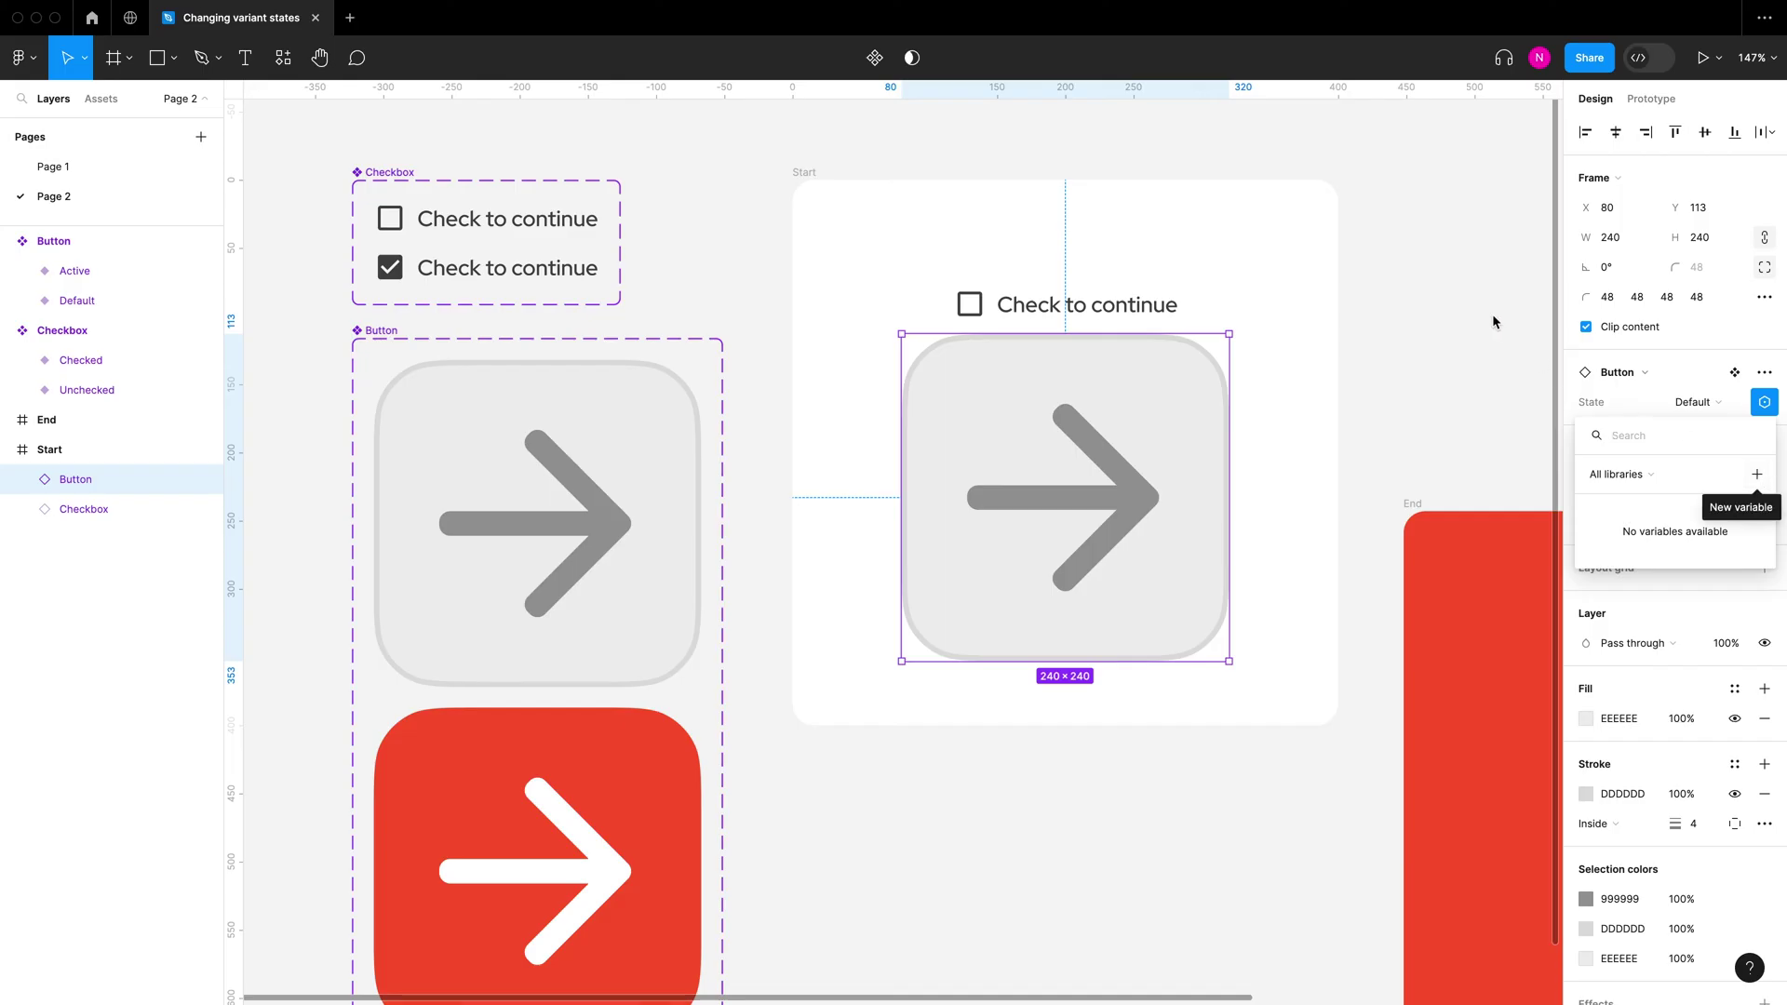
pyautogui.press('Escape')
pyautogui.press('Escape')
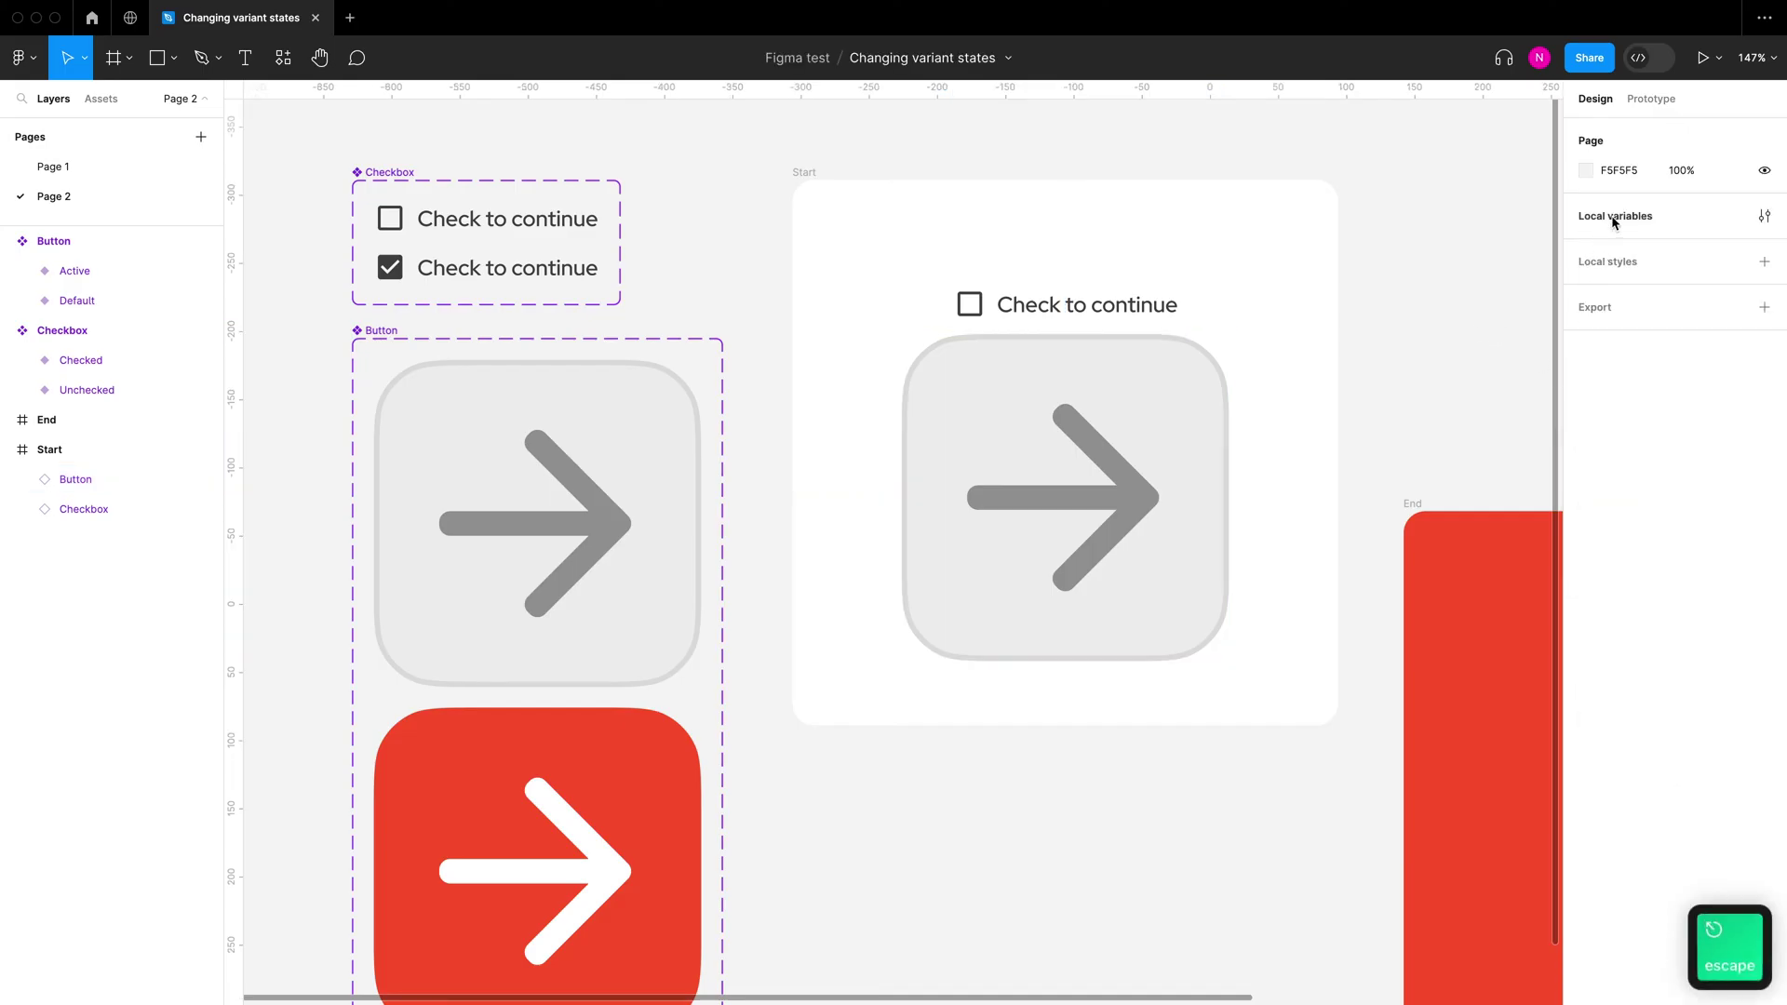
# Step: Create a local String variable named Statebutton with the value Default
pyautogui.click(1762, 218)
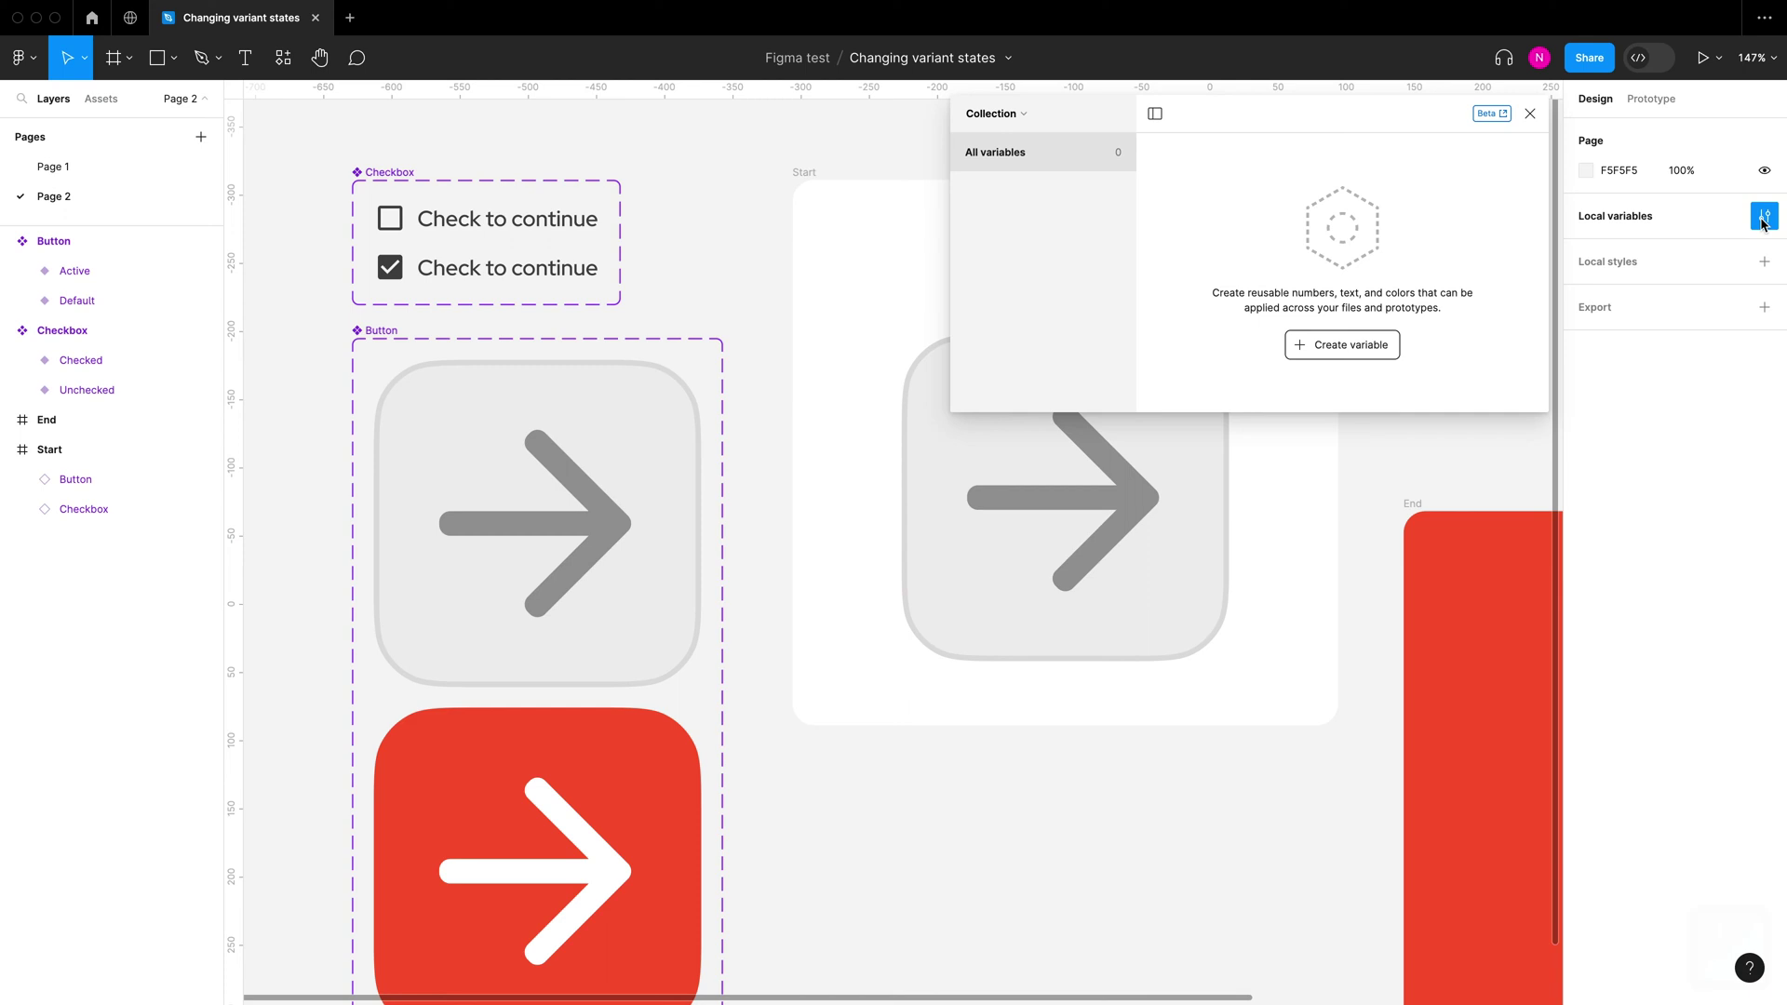
pyautogui.click(1348, 343)
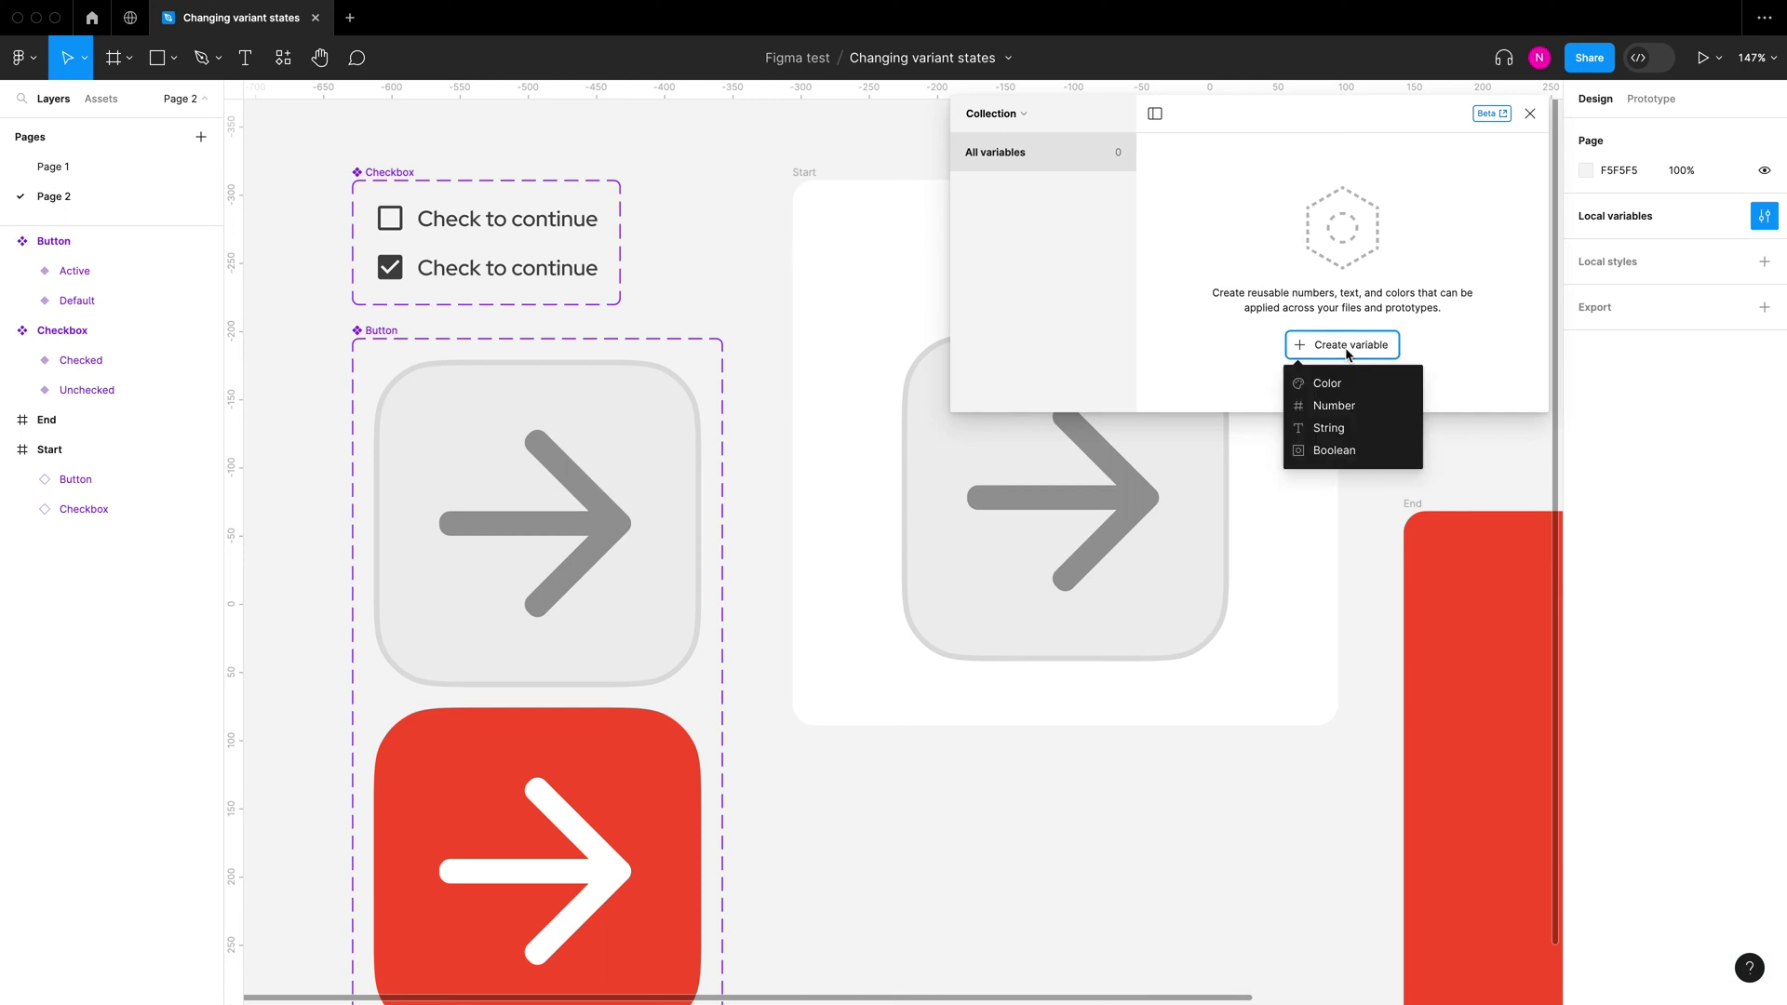
pyautogui.click(1351, 429)
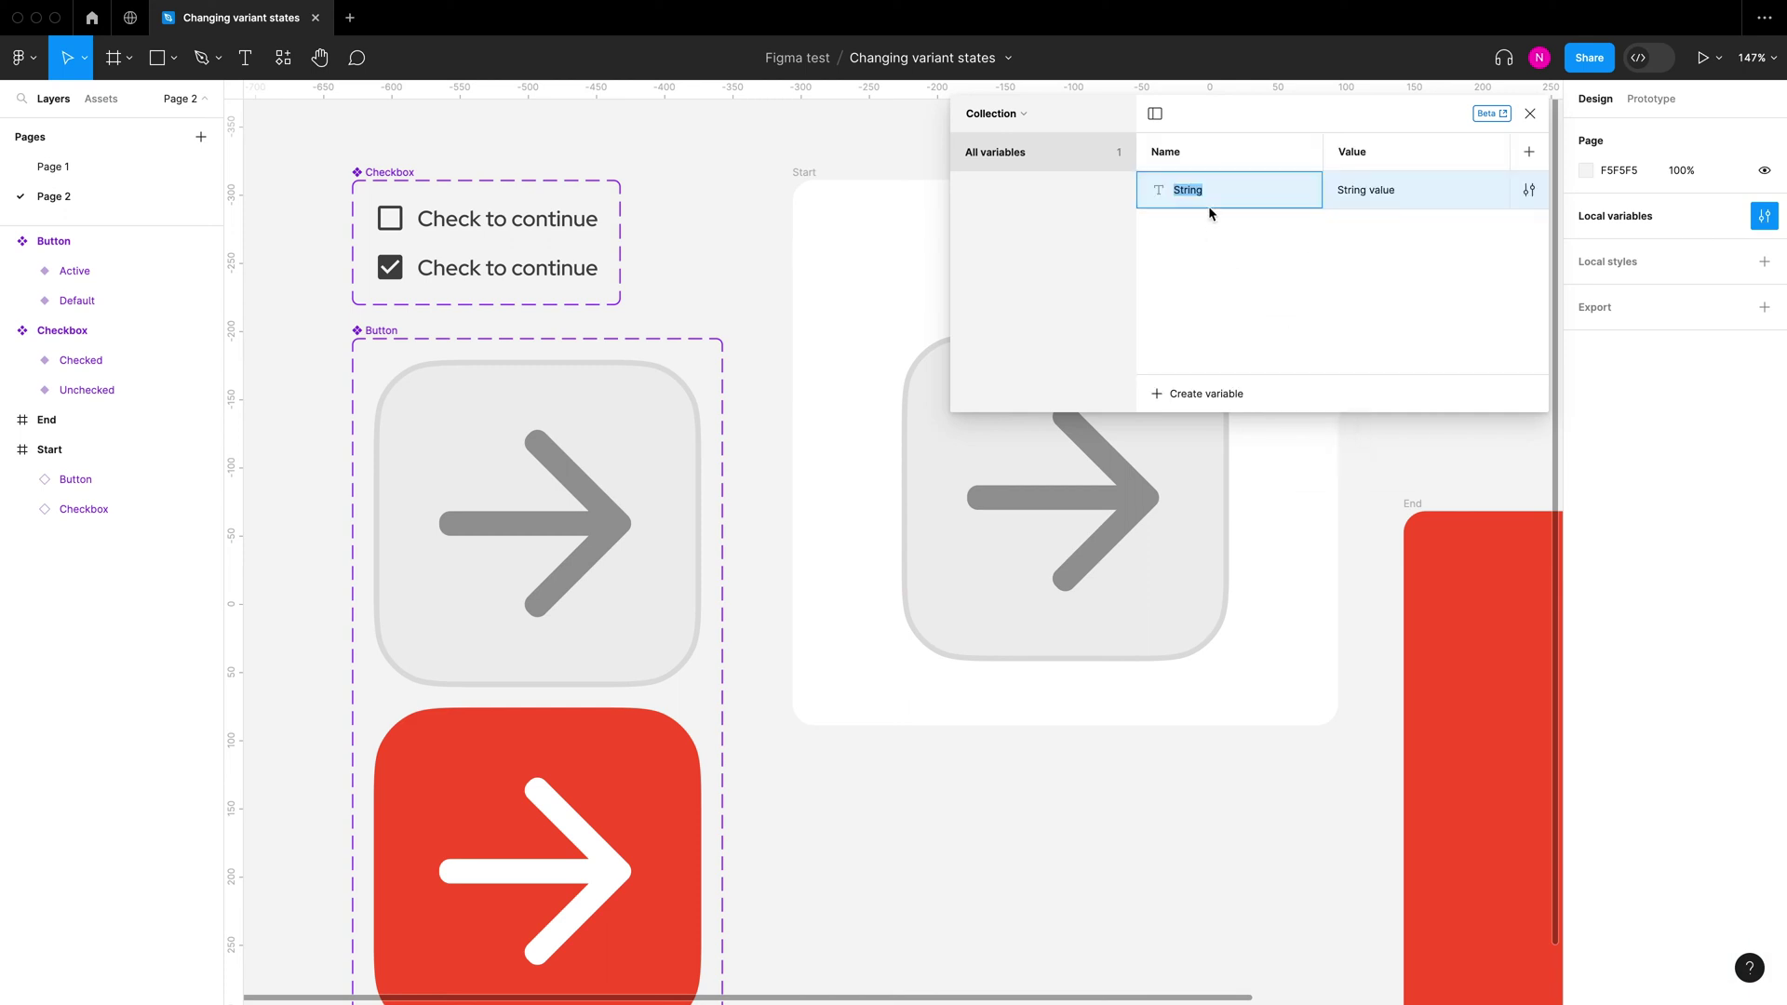
pyautogui.write('State')
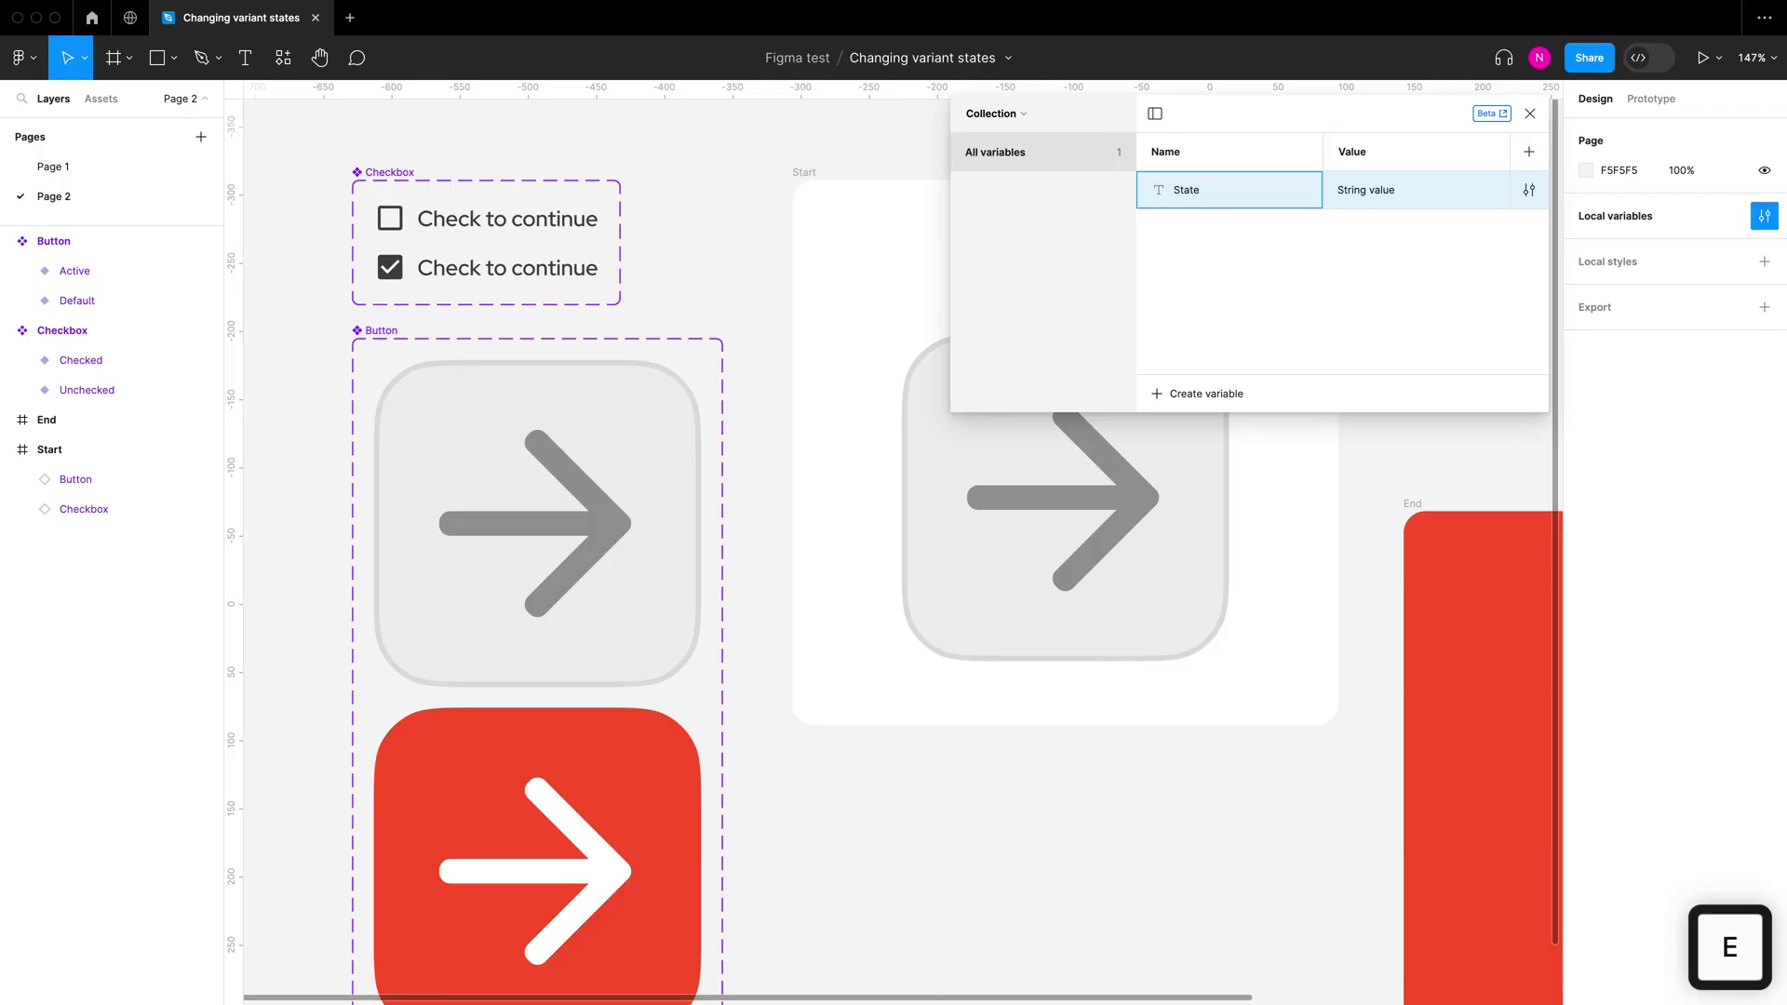
pyautogui.write('button')
pyautogui.click(1358, 189)
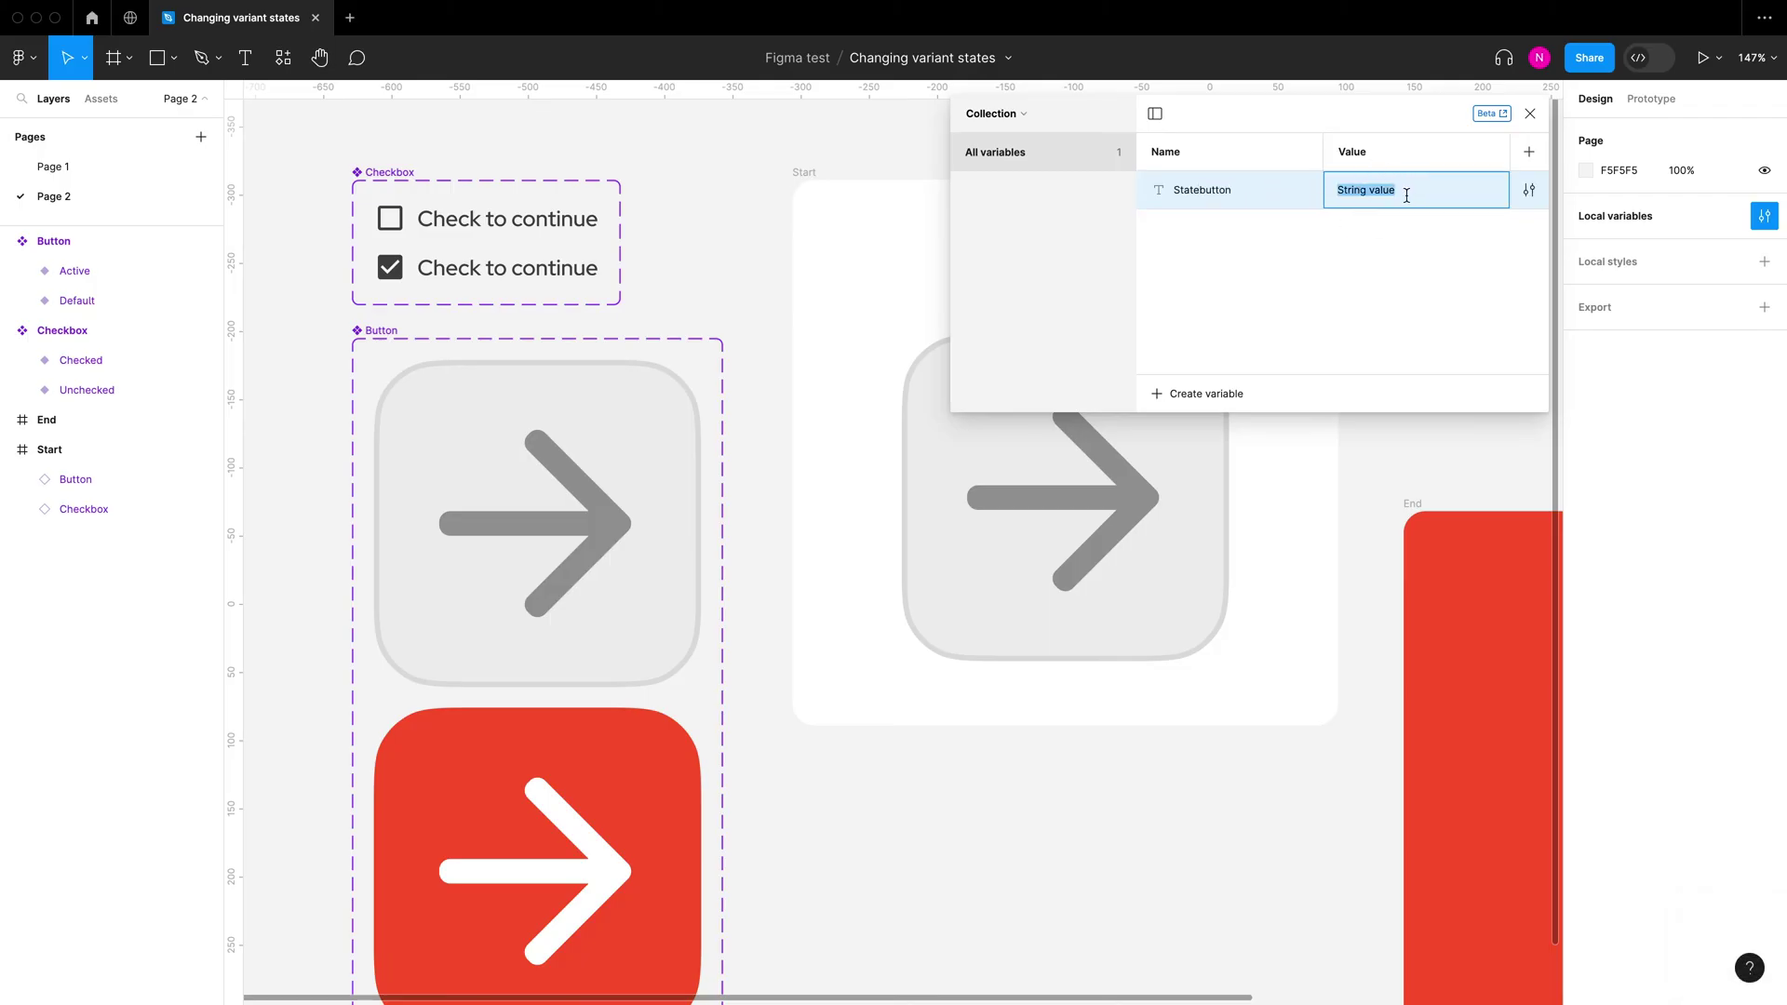
pyautogui.hscroll(5, 1070, 511)
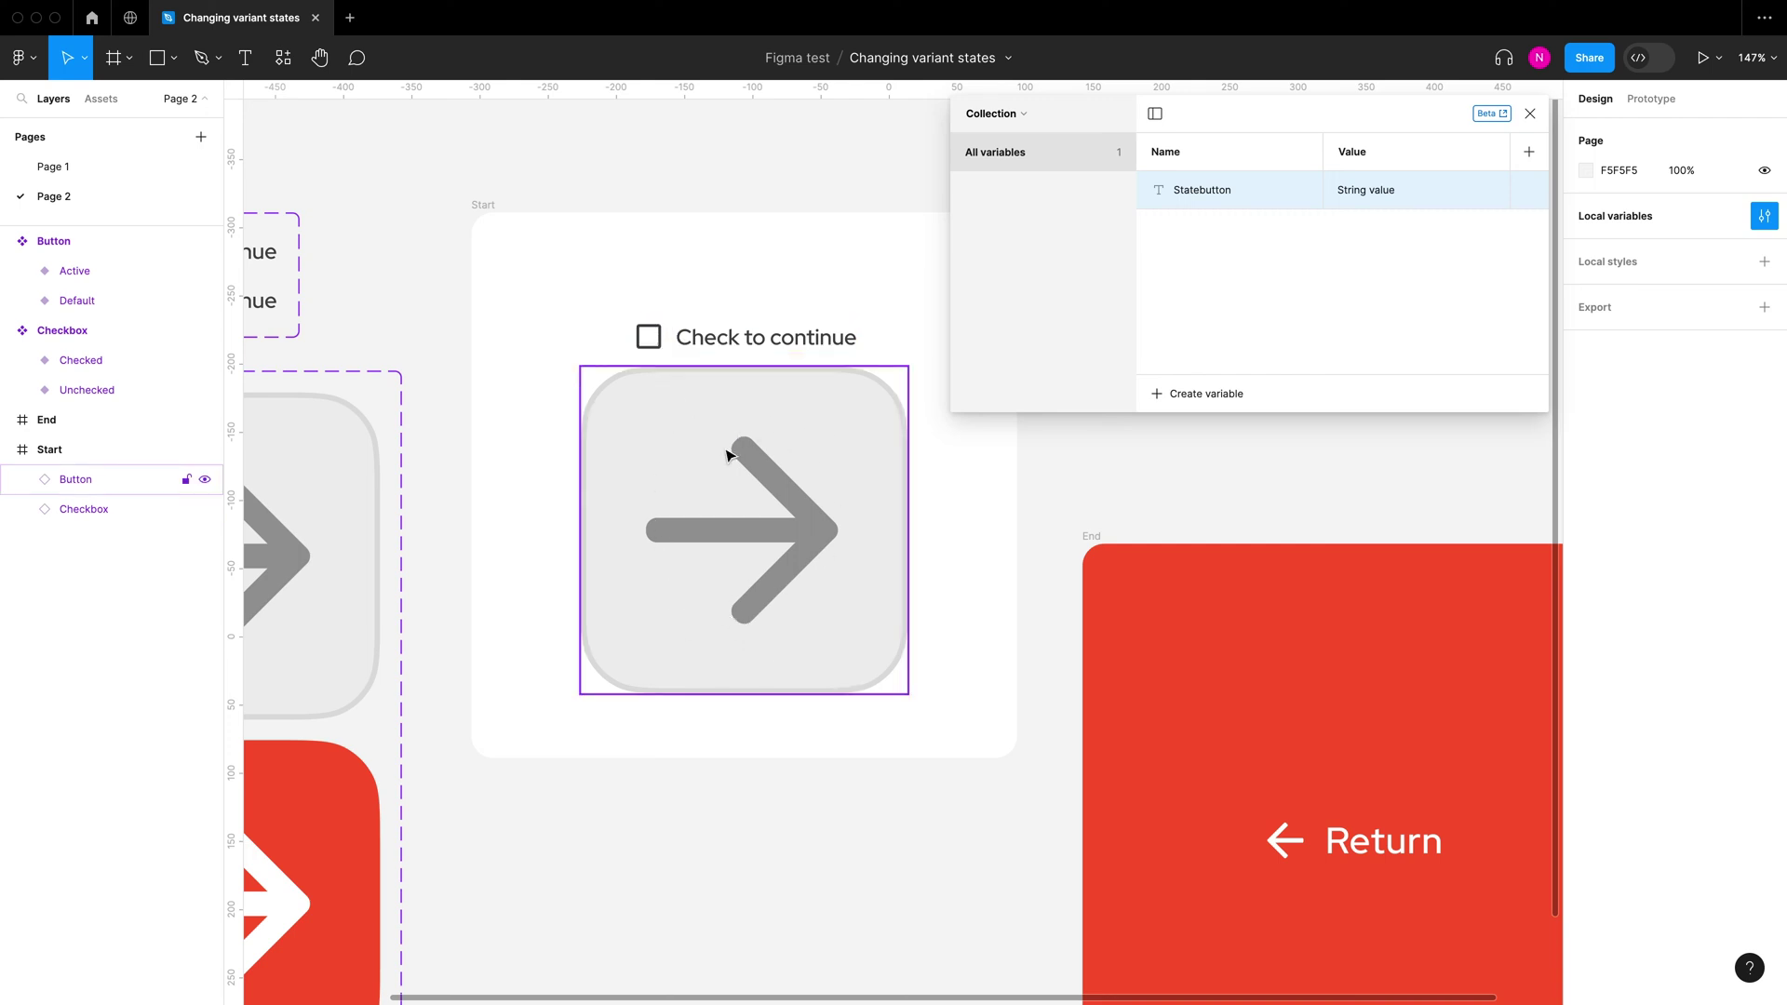
pyautogui.click(727, 489)
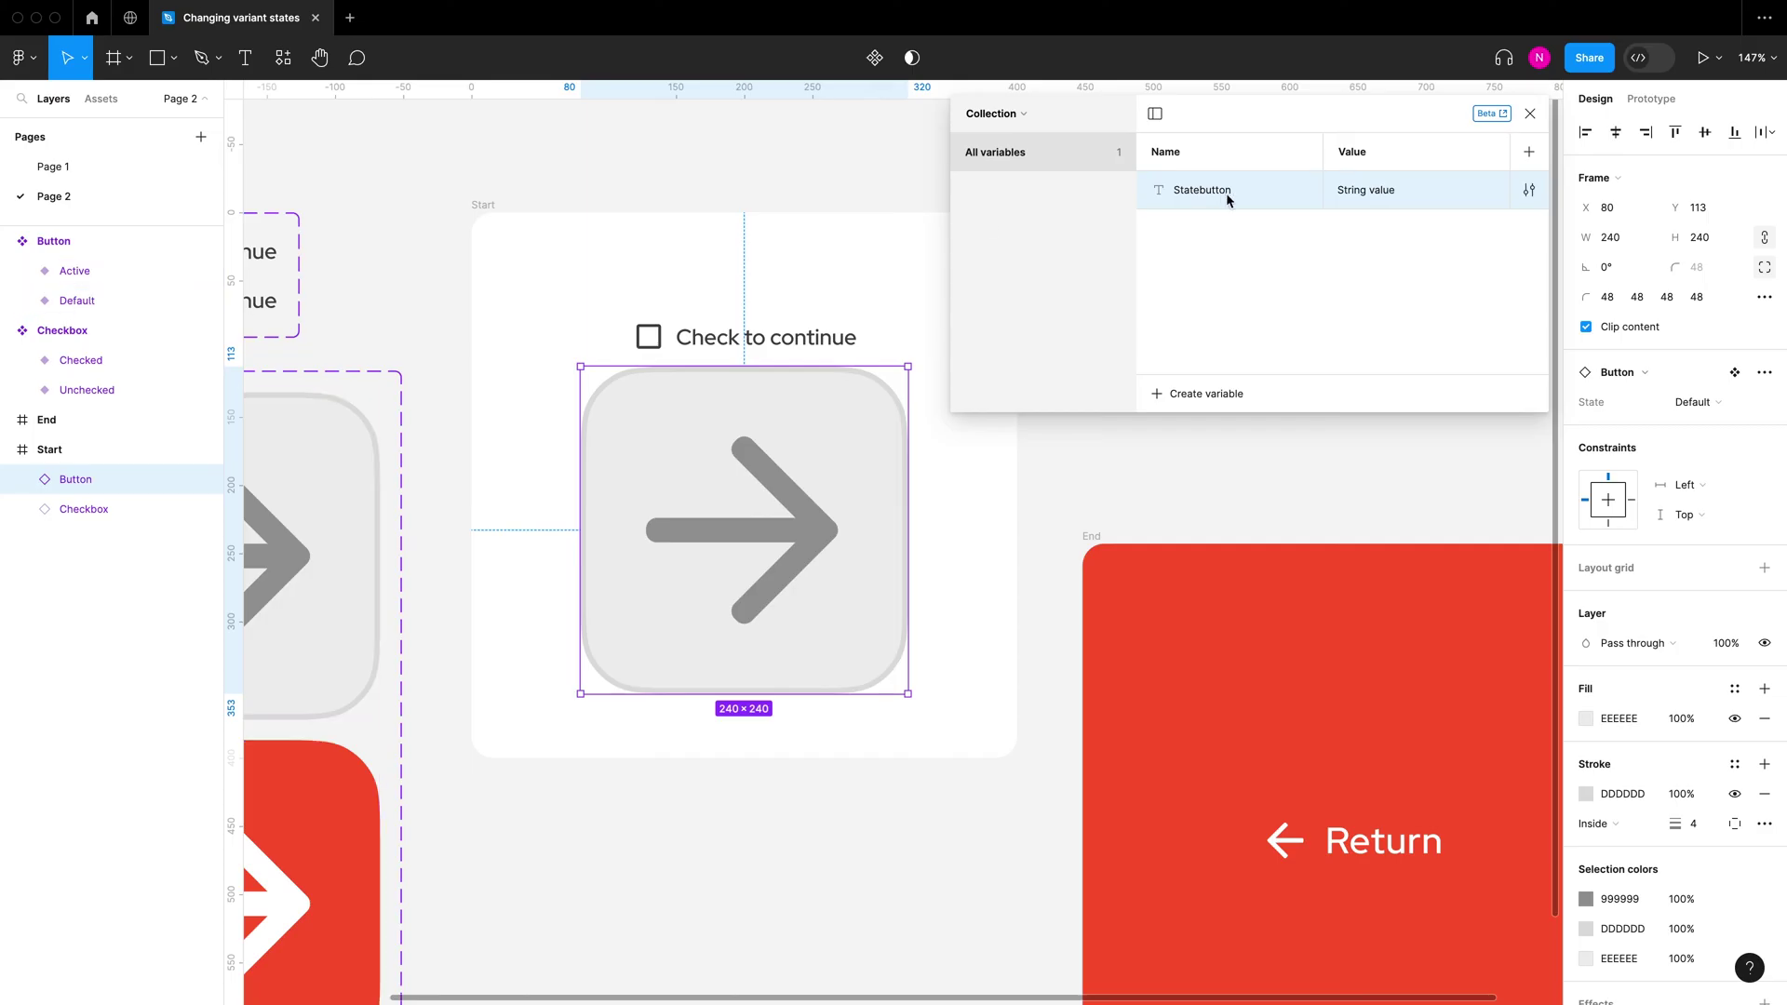
pyautogui.click(1385, 191)
pyautogui.write('Default')
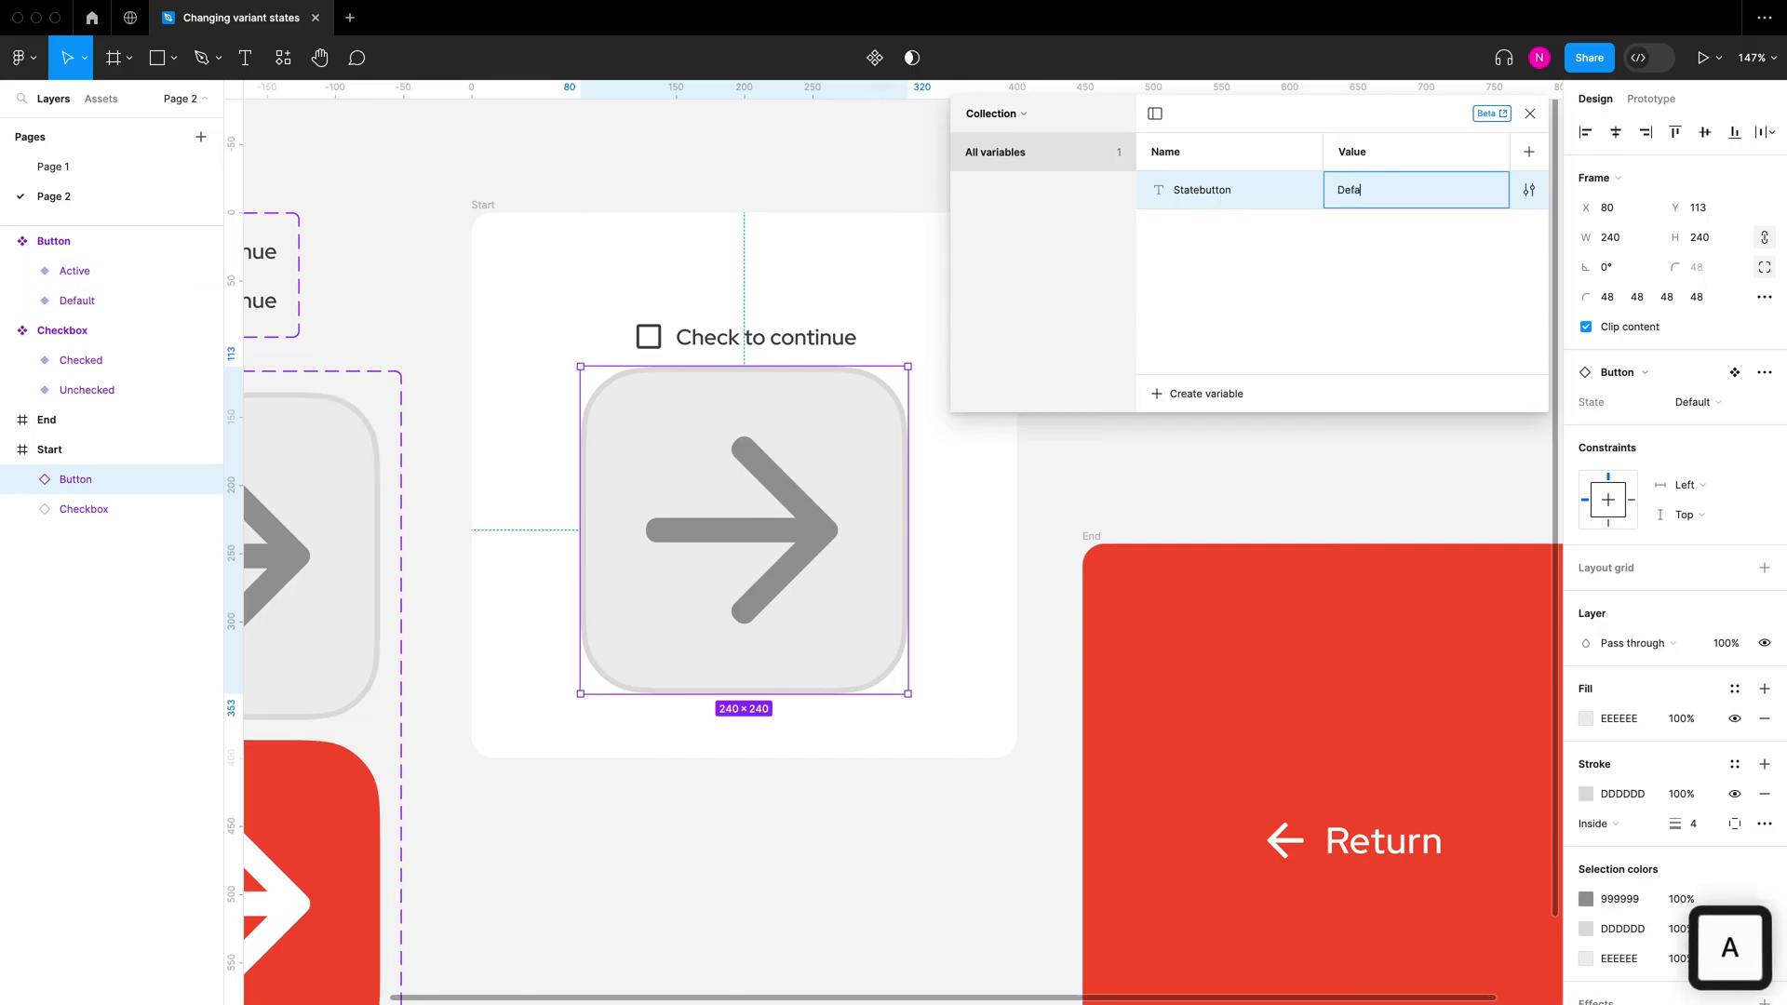
pyautogui.click(1386, 453)
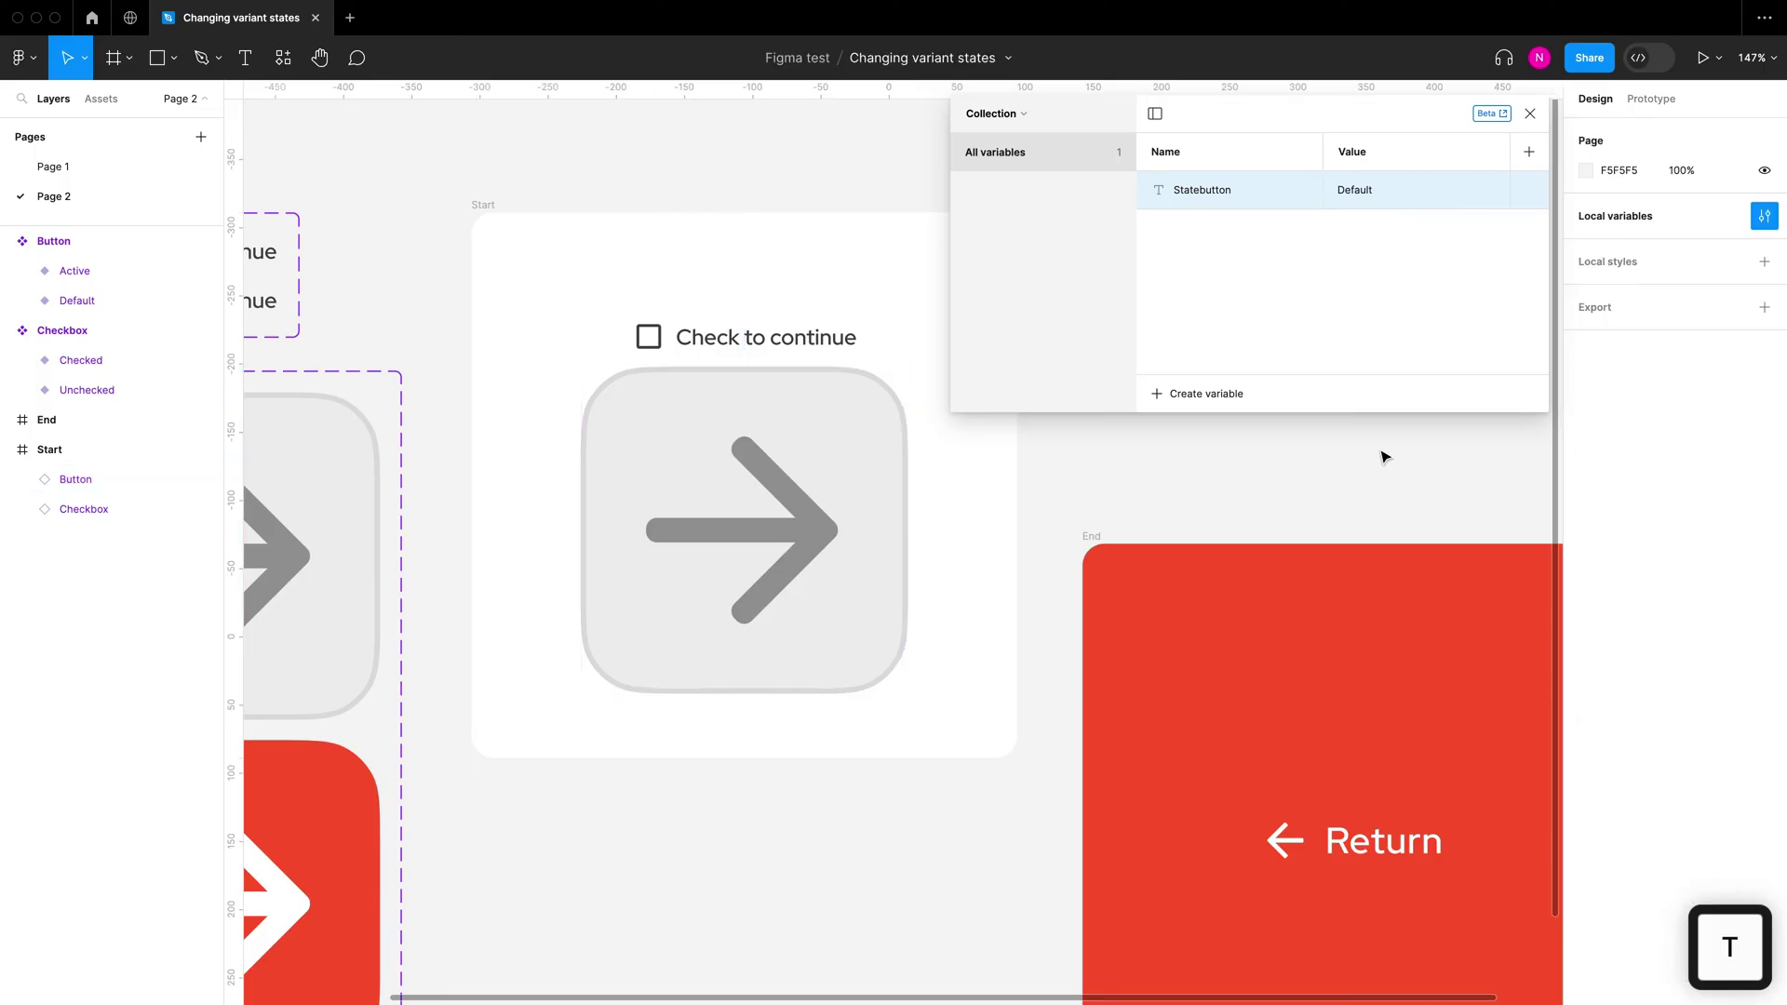
# Step: Link the Start frame button instance's State property to the Statebutton variable
pyautogui.click(1530, 116)
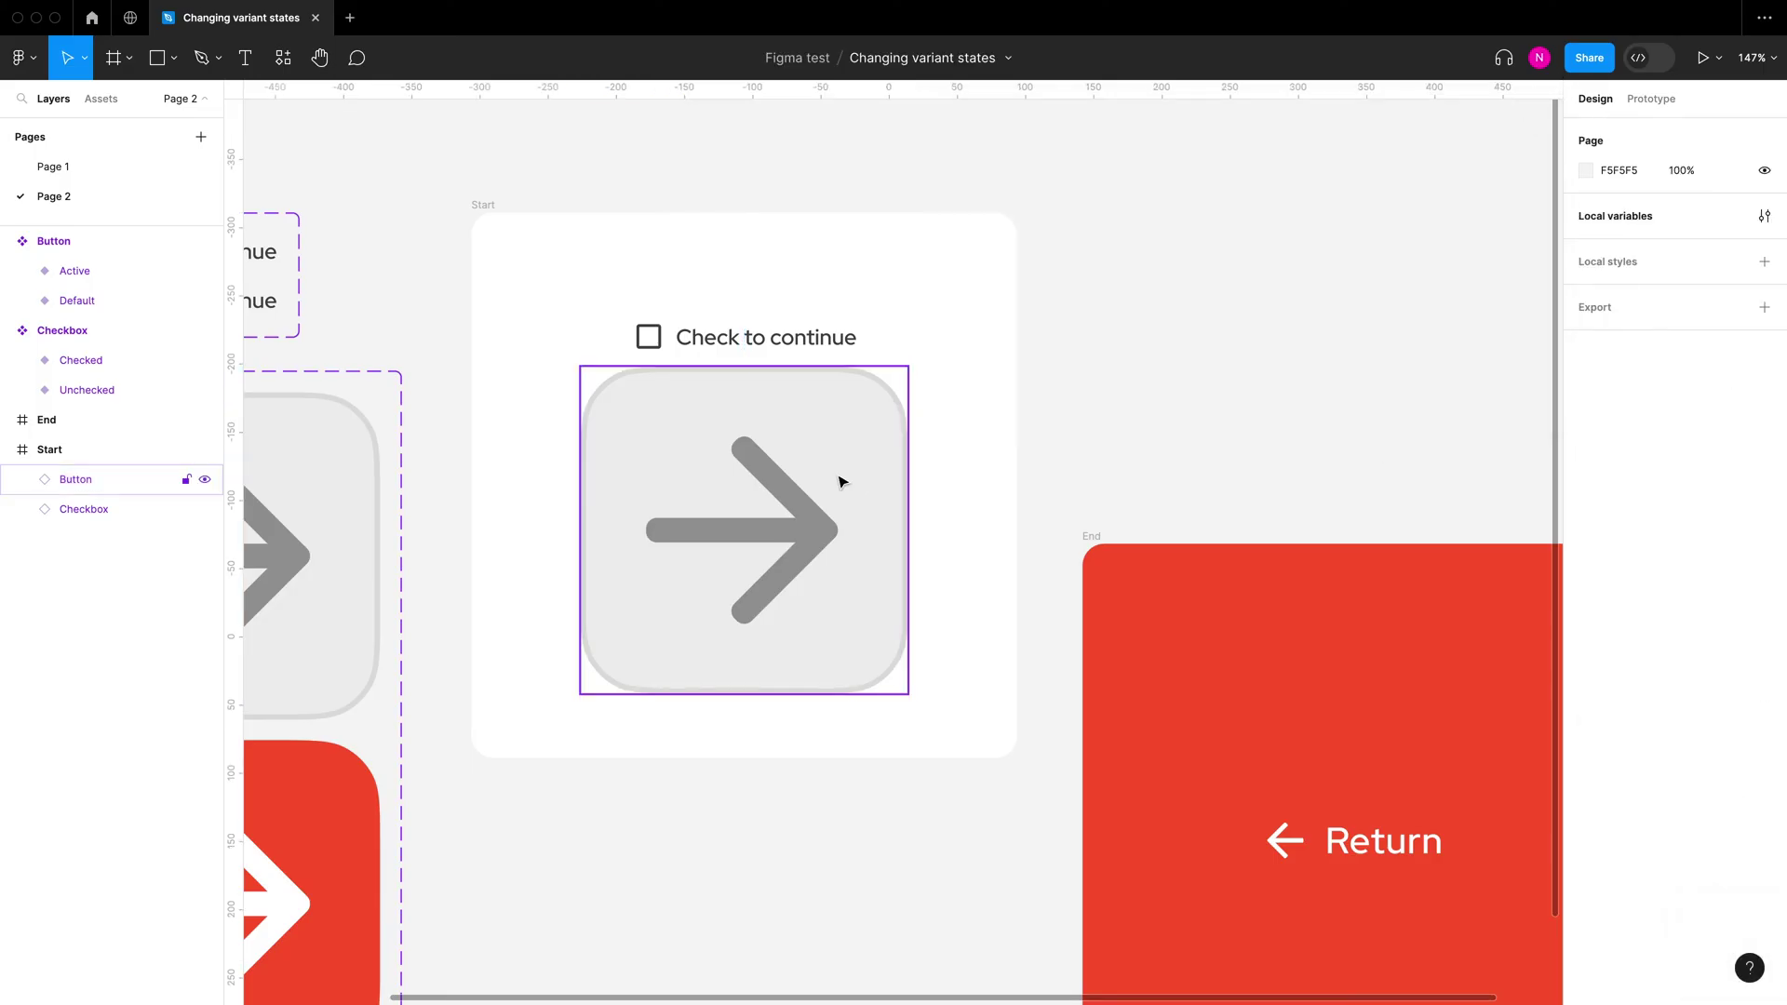
pyautogui.click(729, 483)
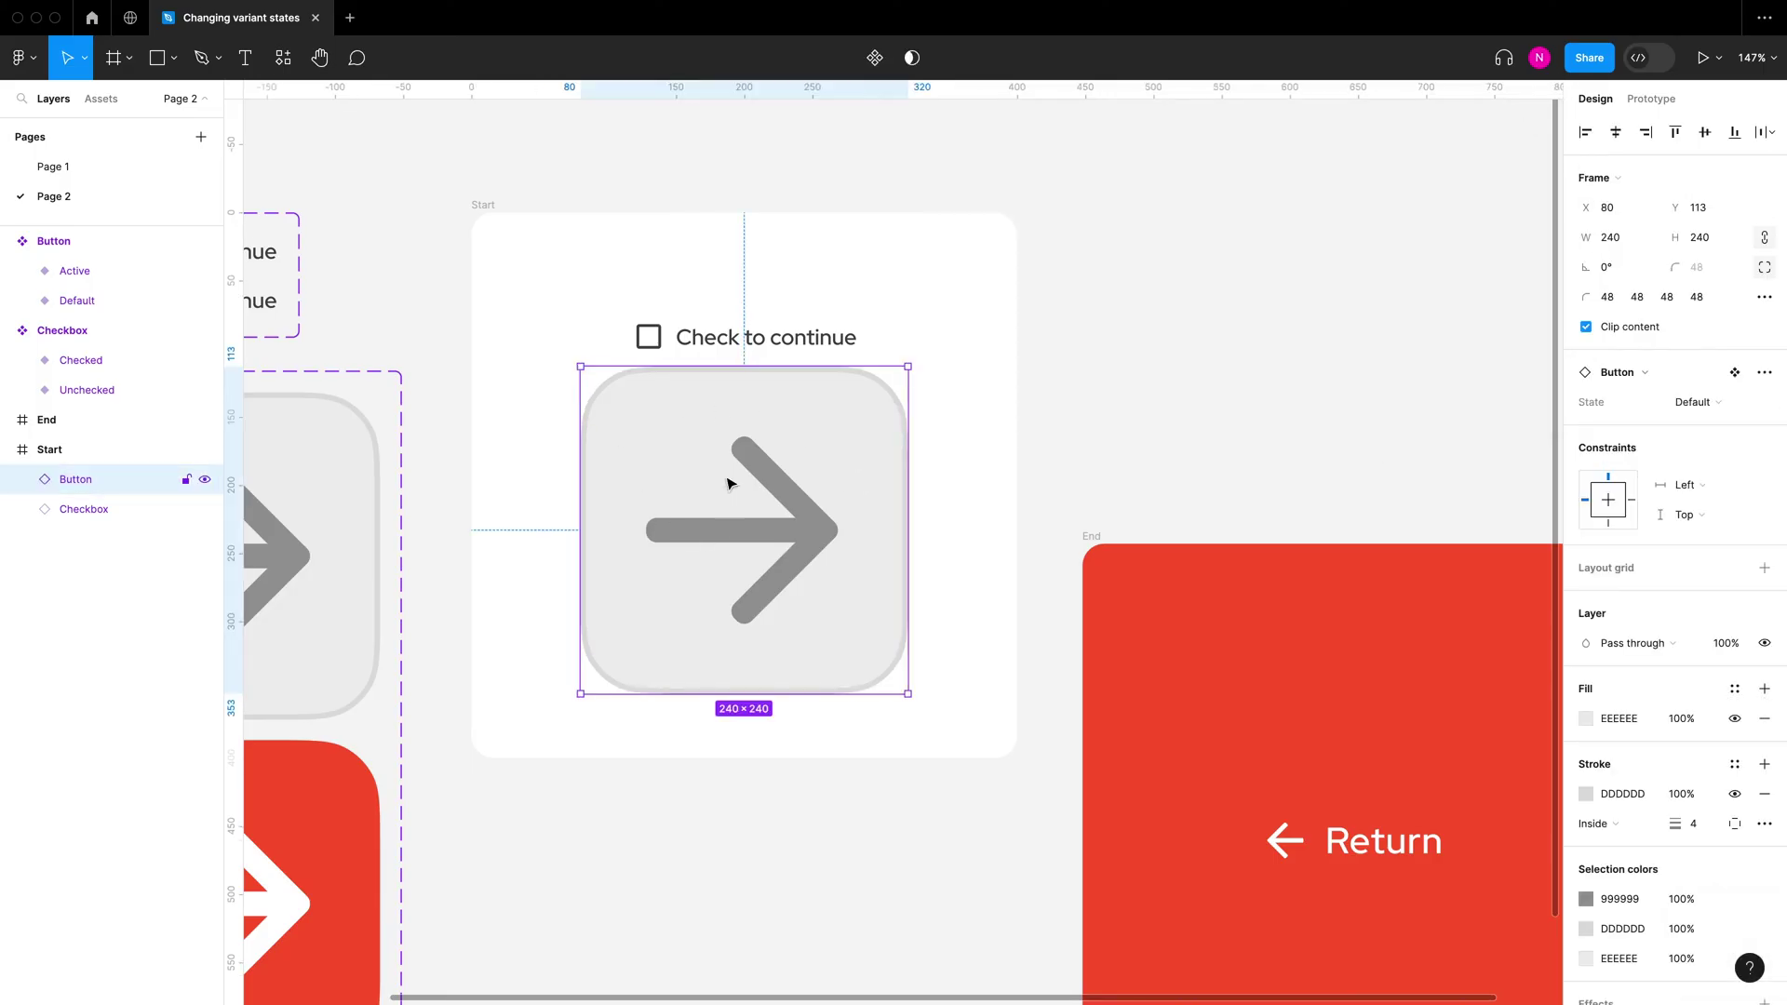
pyautogui.hscroll(-5, 611, 520)
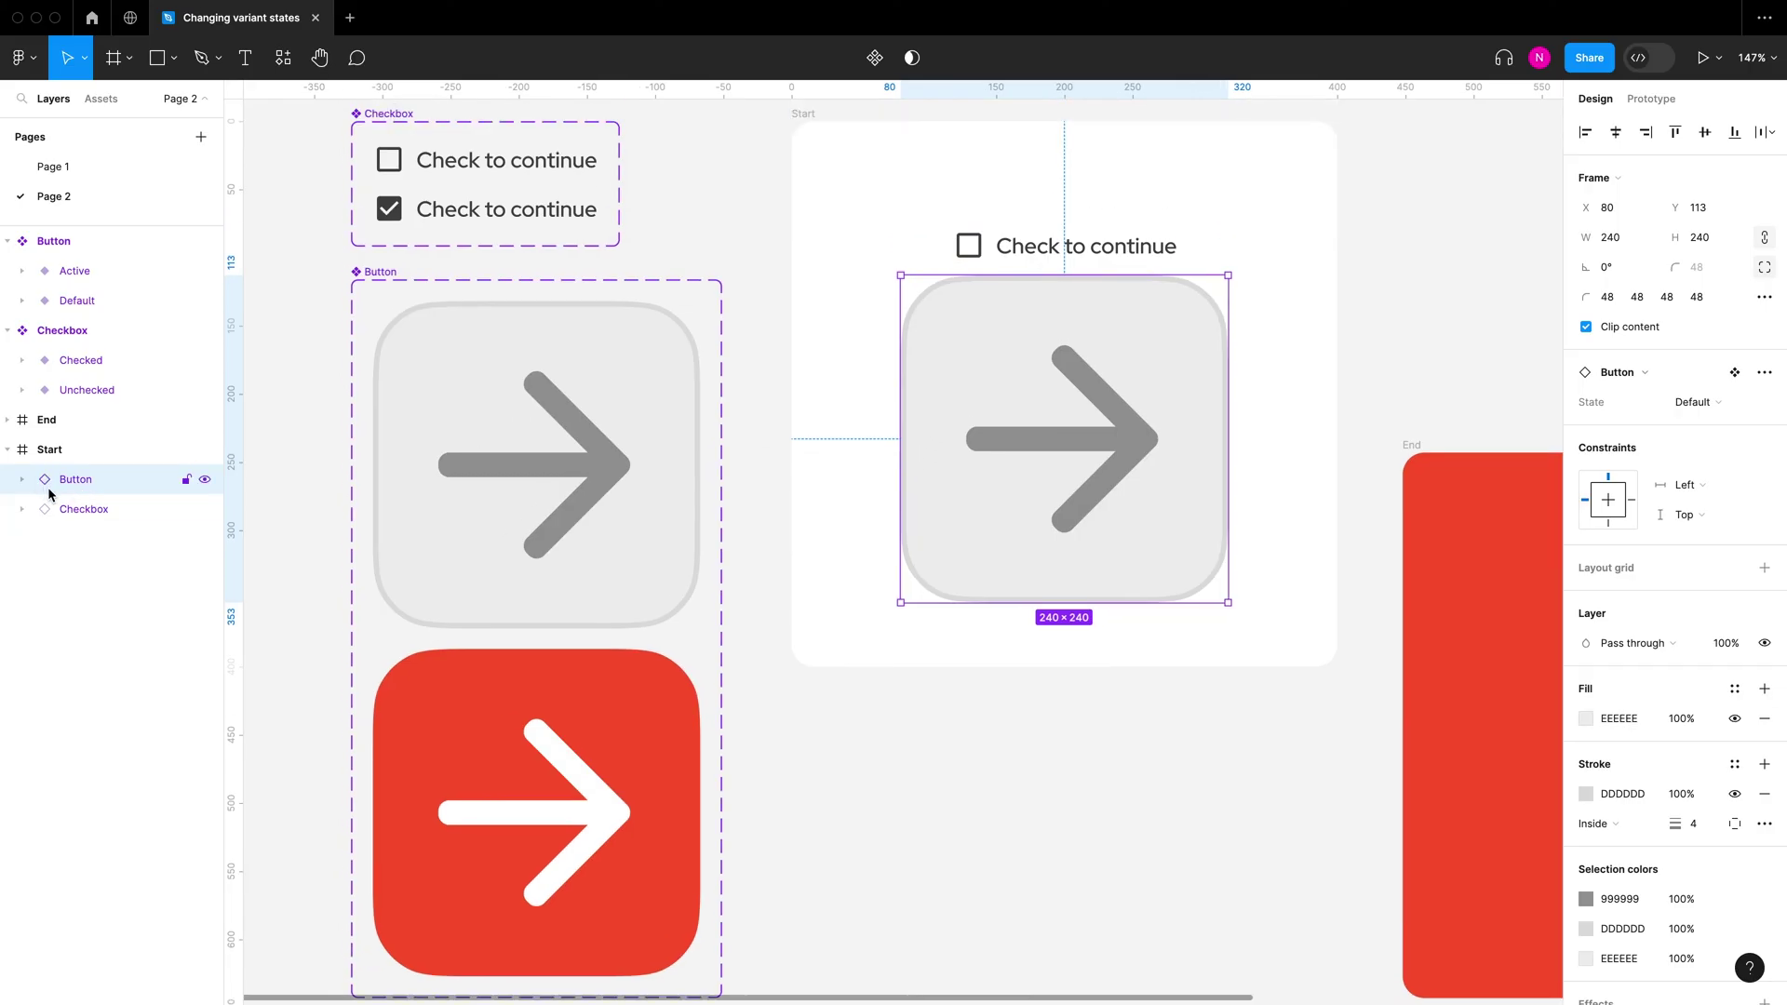
pyautogui.hscroll(5, 919, 415)
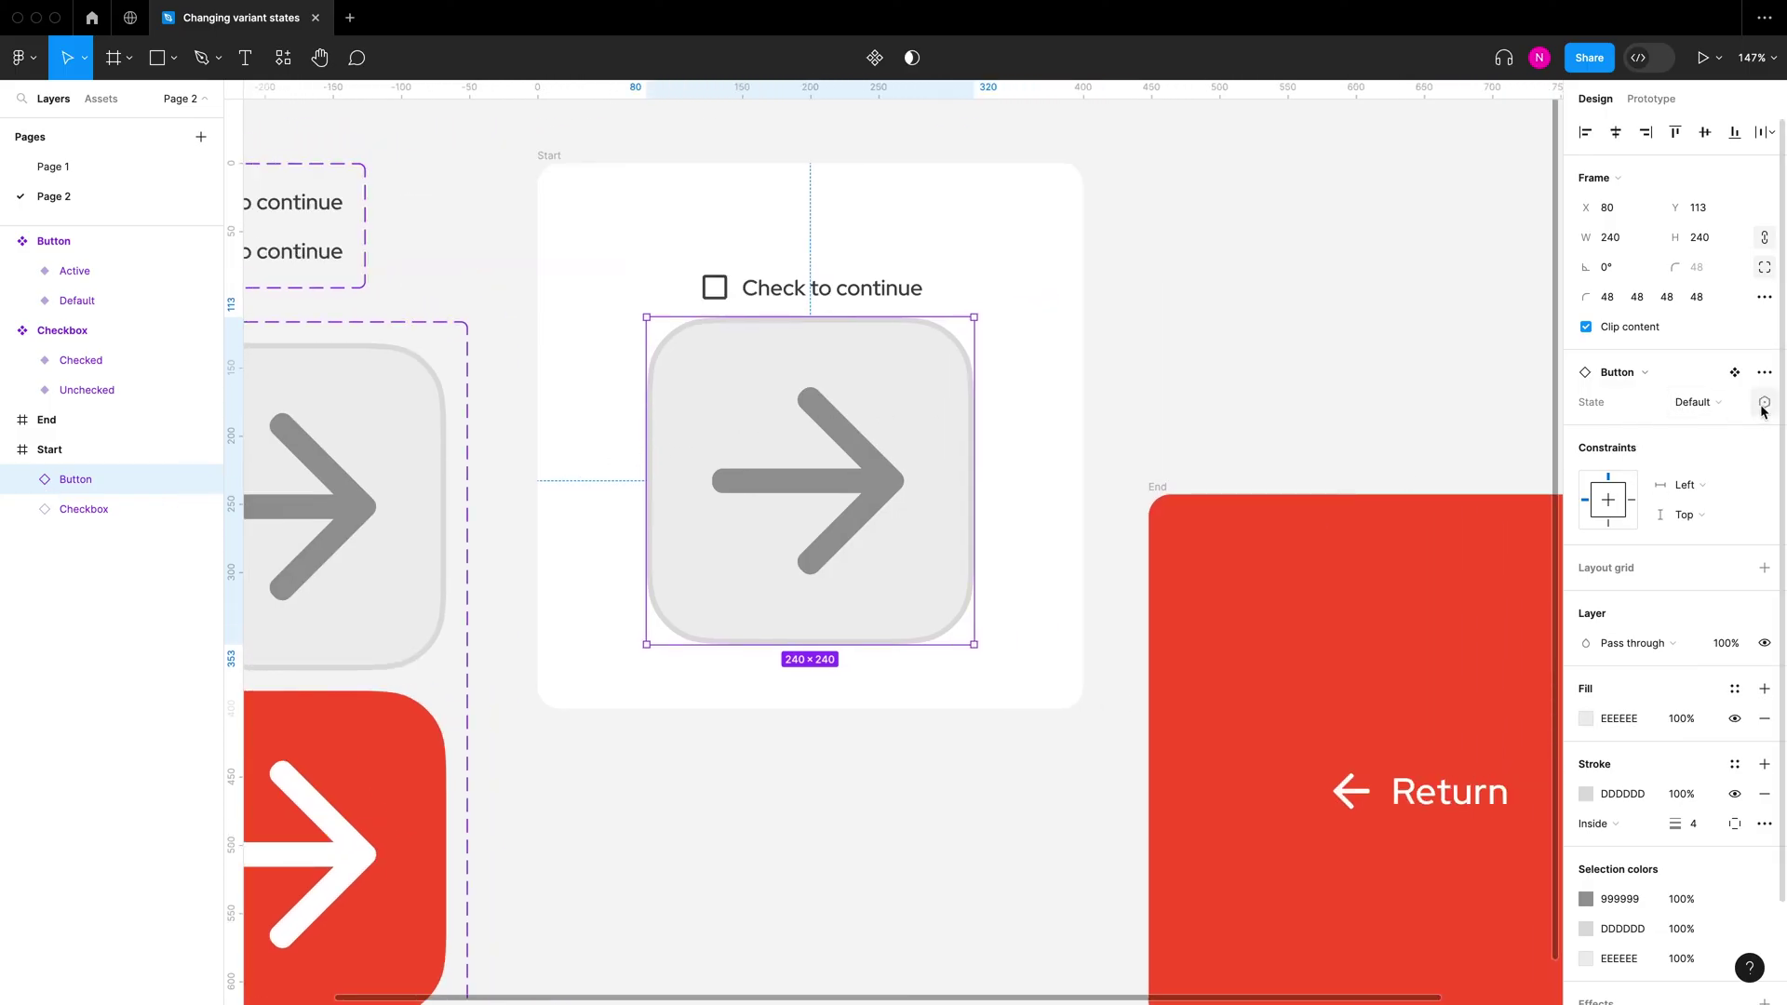
pyautogui.click(1762, 408)
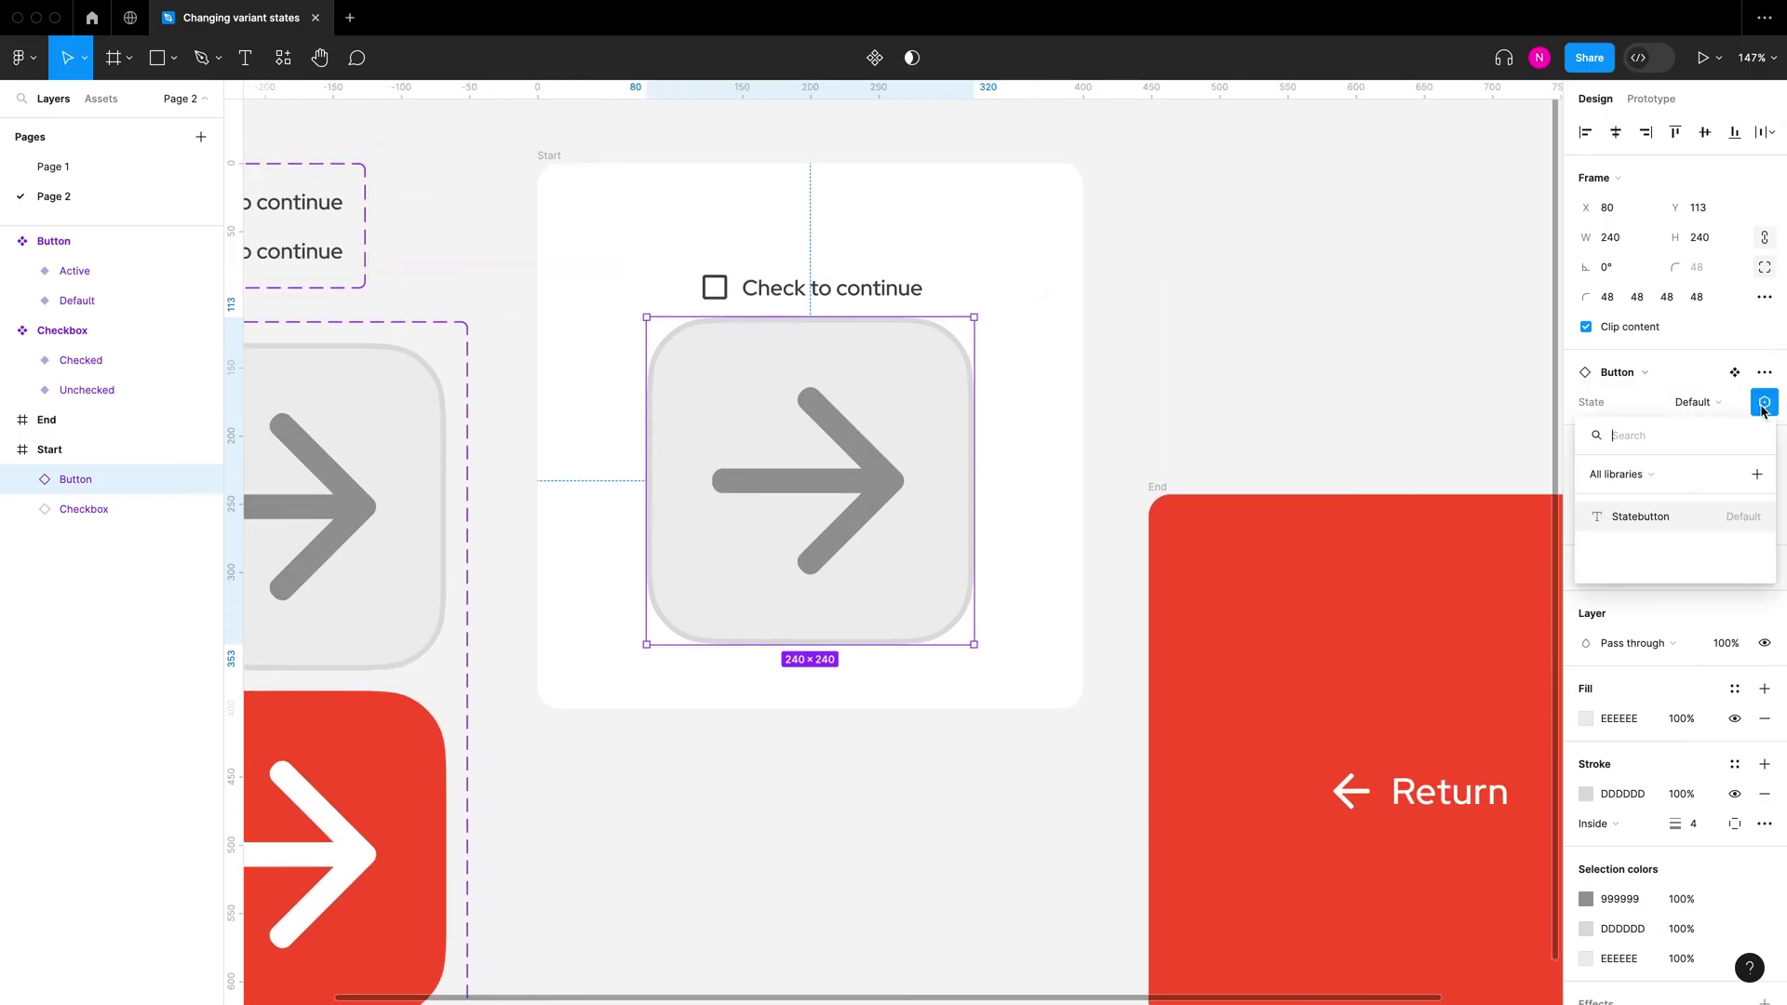
pyautogui.click(1629, 517)
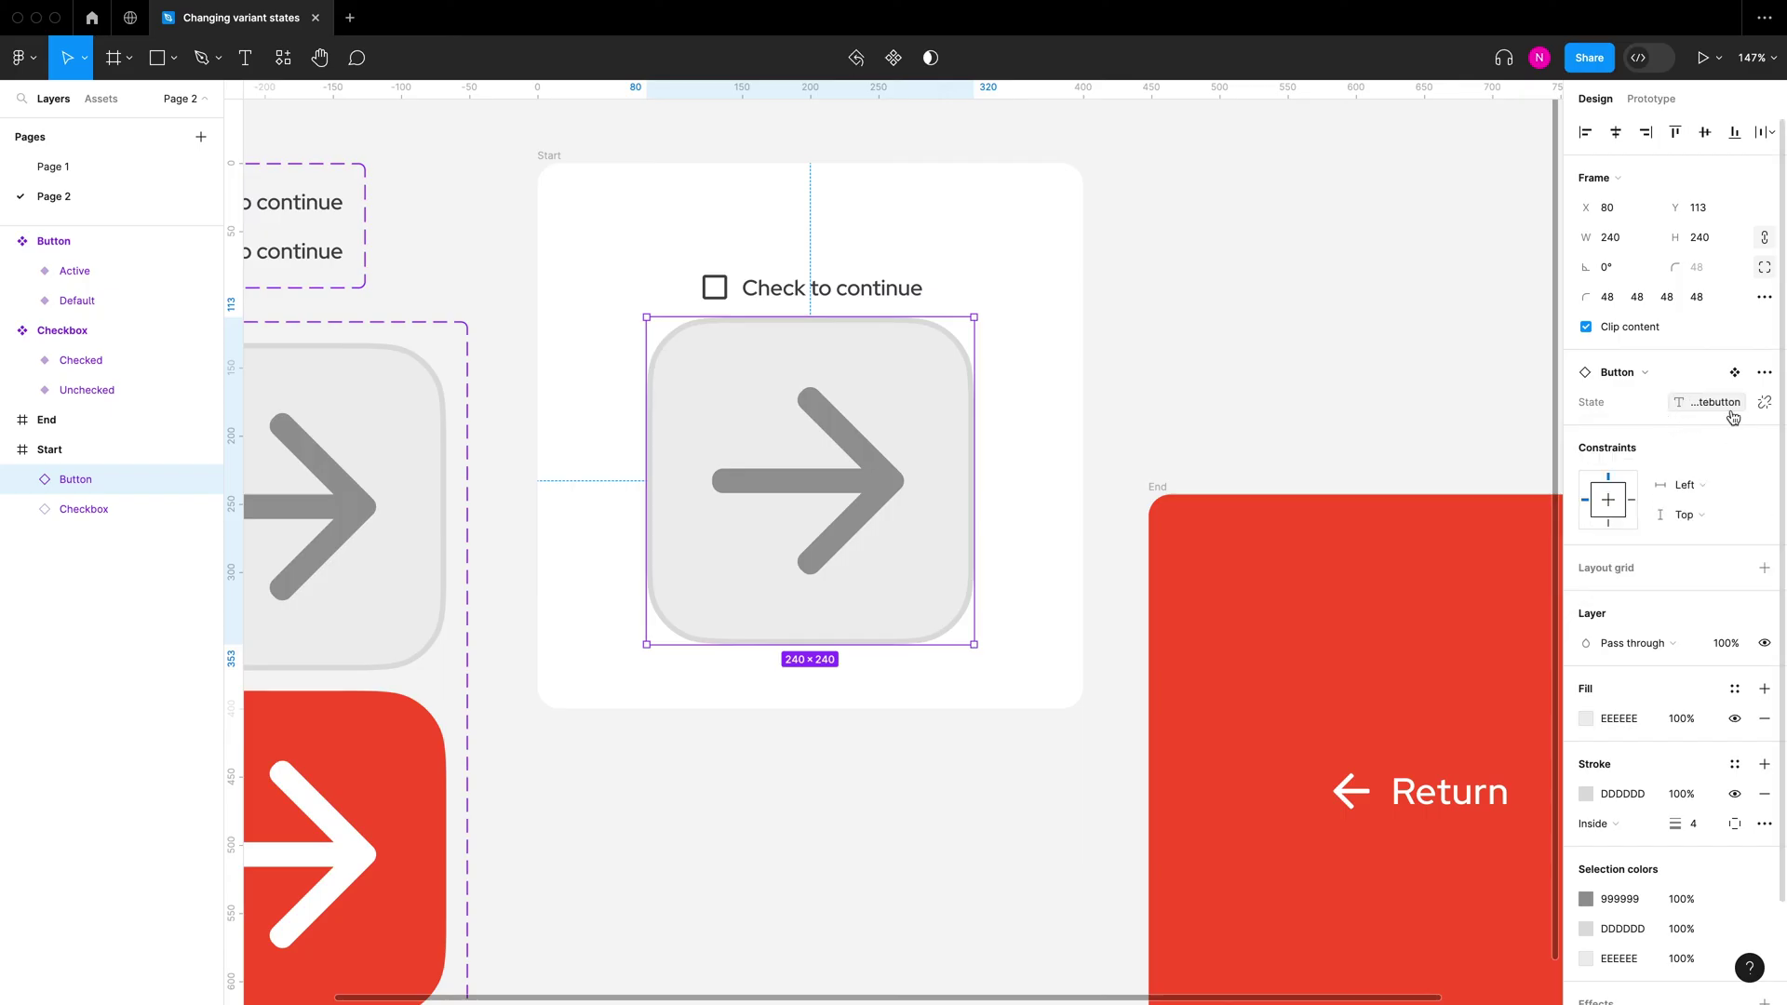
pyautogui.moveTo(1760, 411)
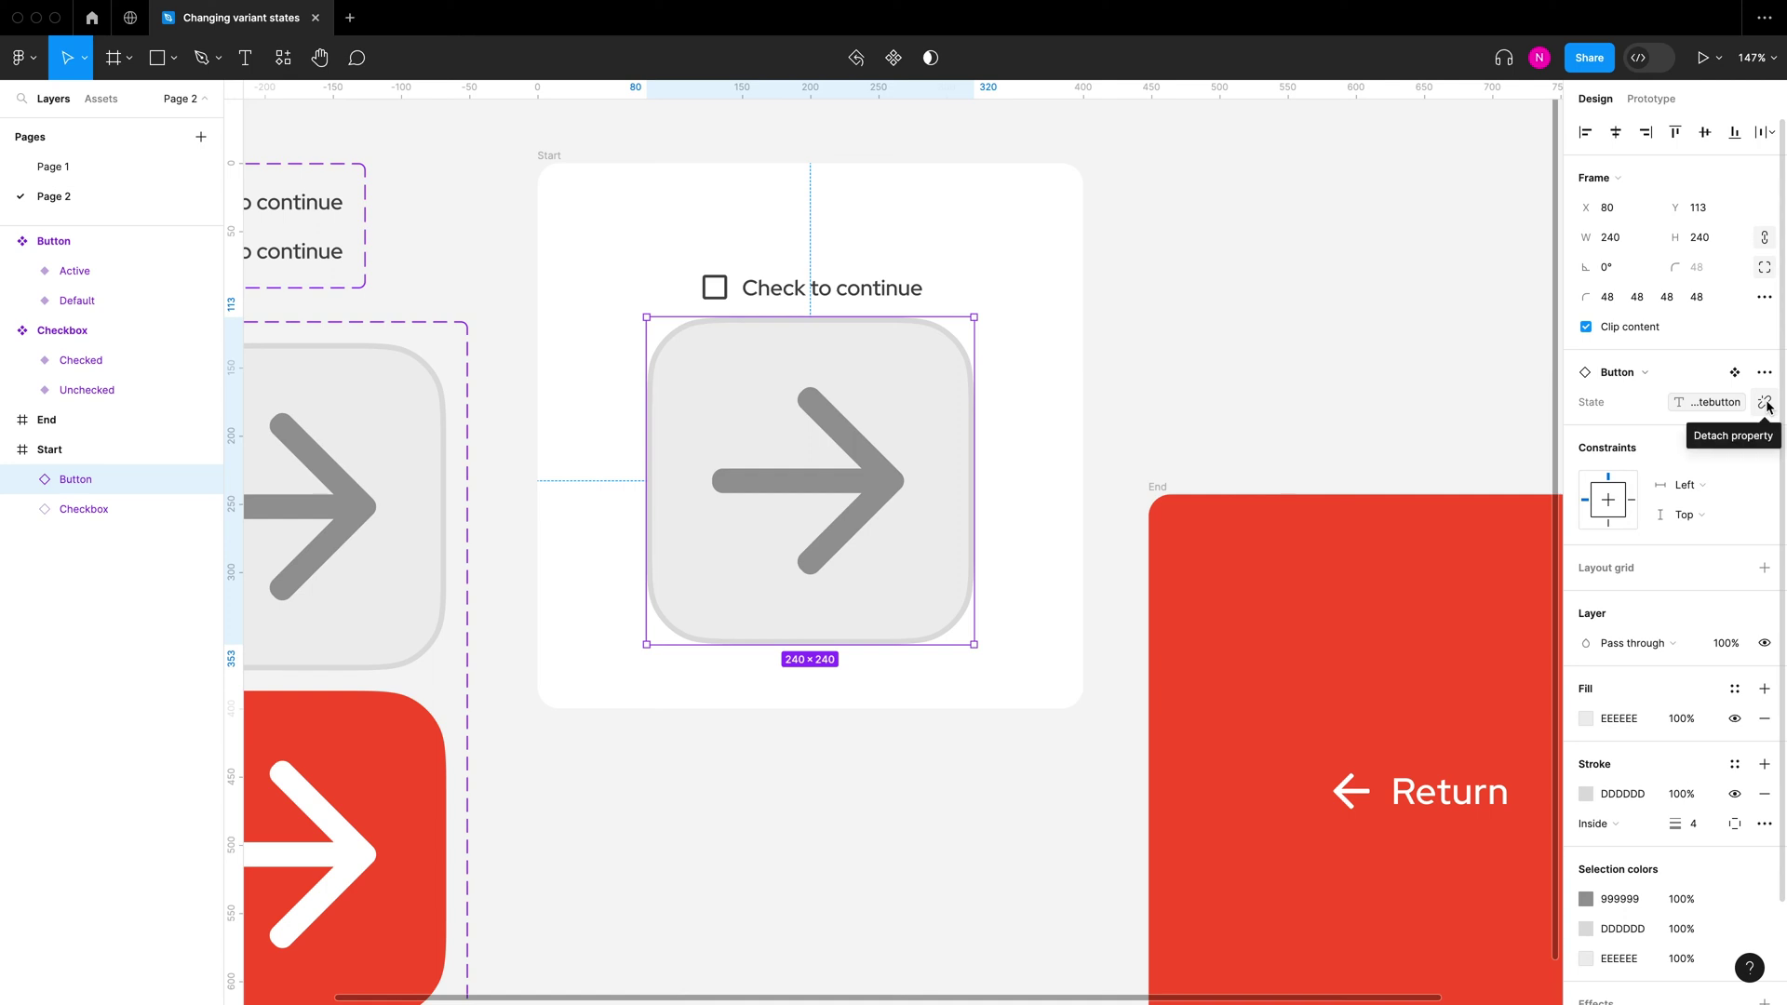
pyautogui.click(1219, 386)
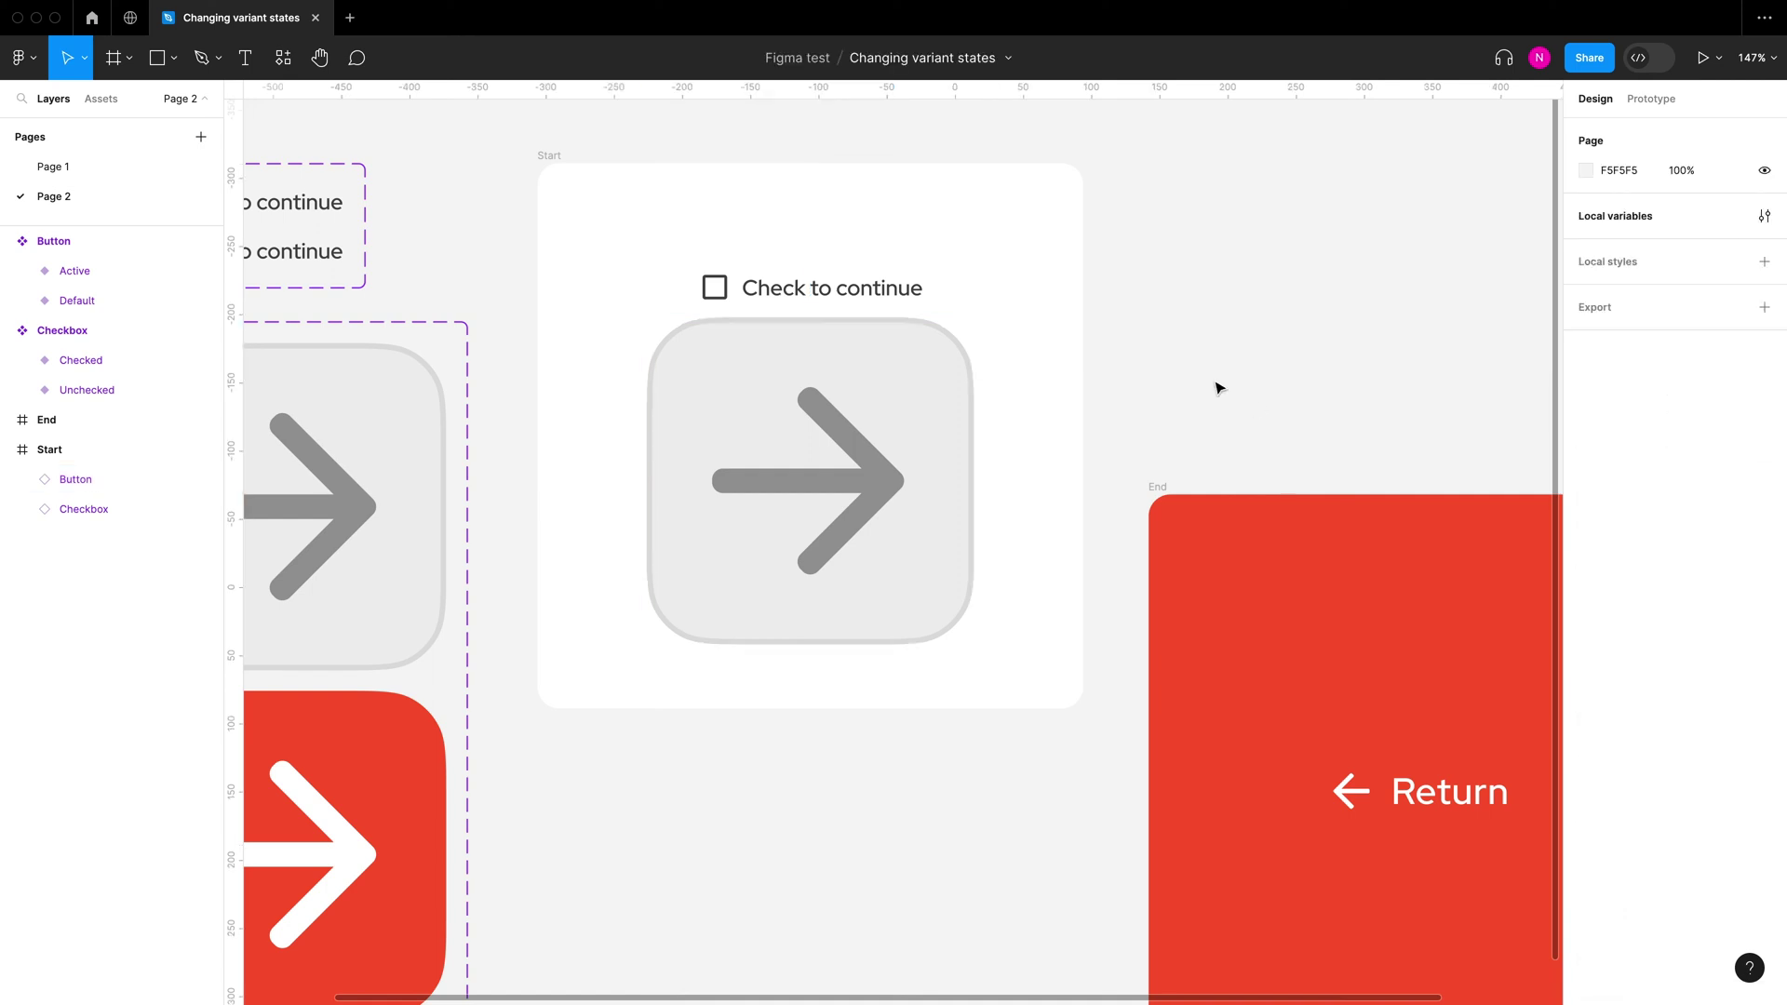
pyautogui.moveTo(910, 387); pyautogui.dragTo(1111, 370)
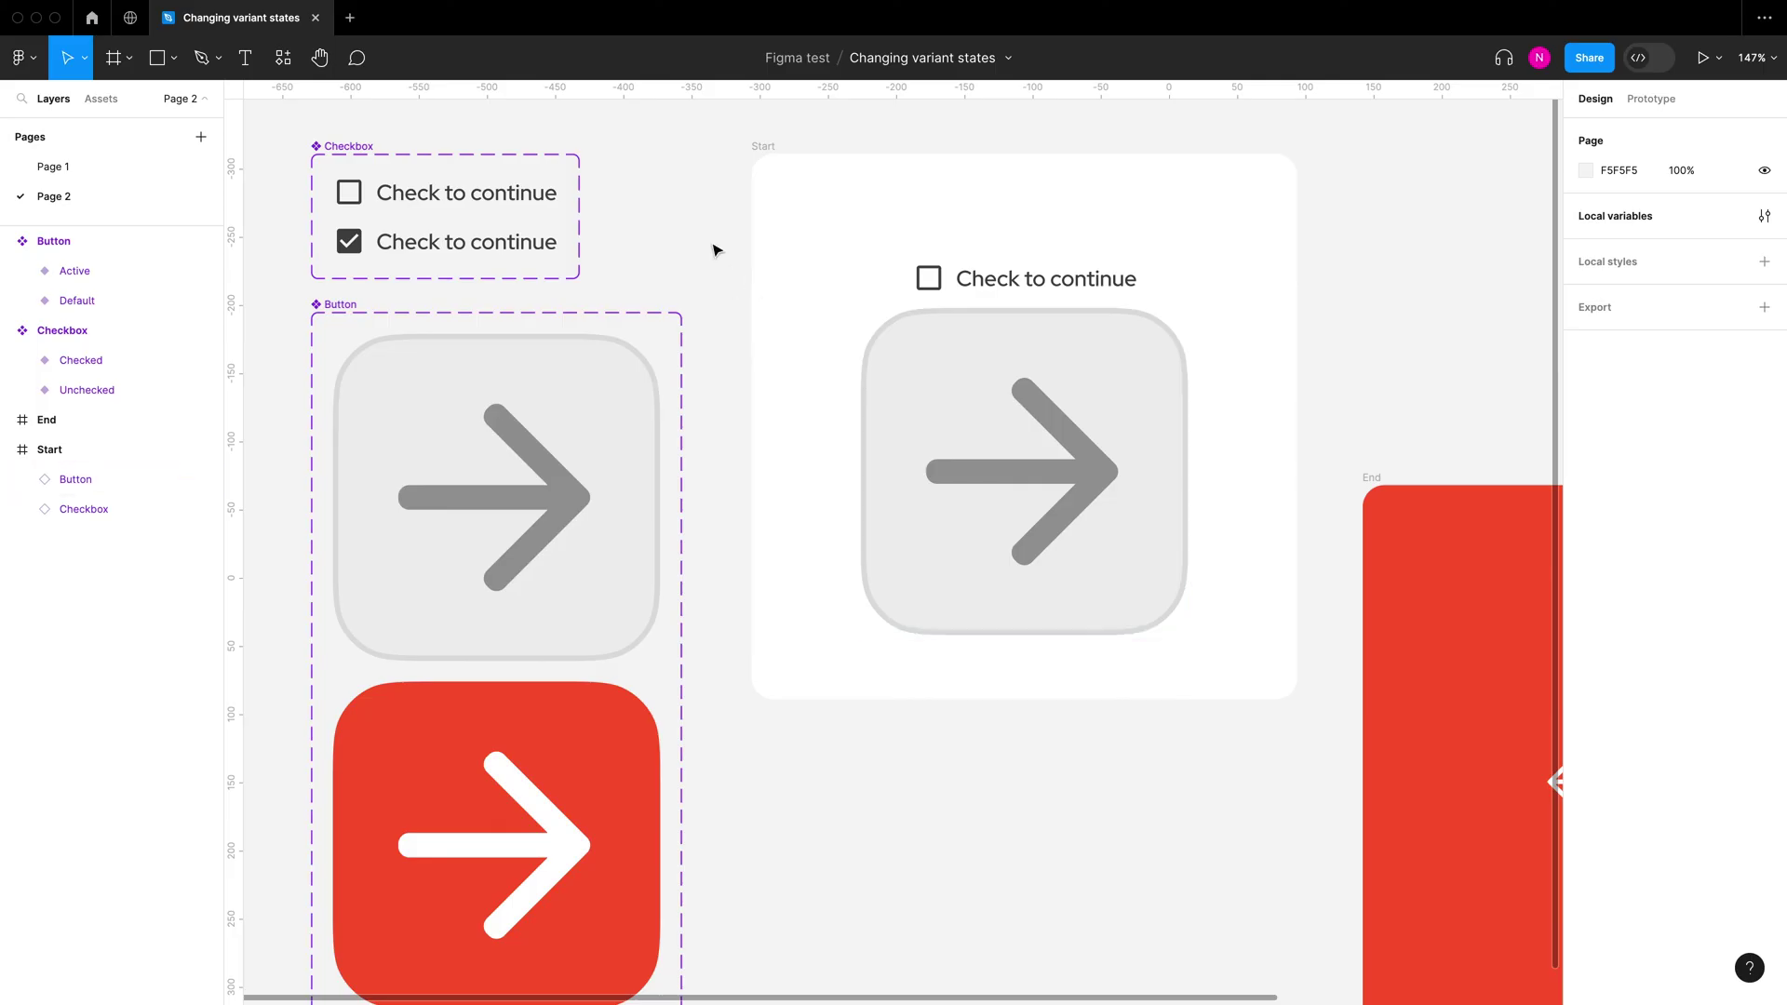
# Step: Add On click → Change to links: Unchecked to Checked, and Checked back to Unchecked
pyautogui.click(1645, 100)
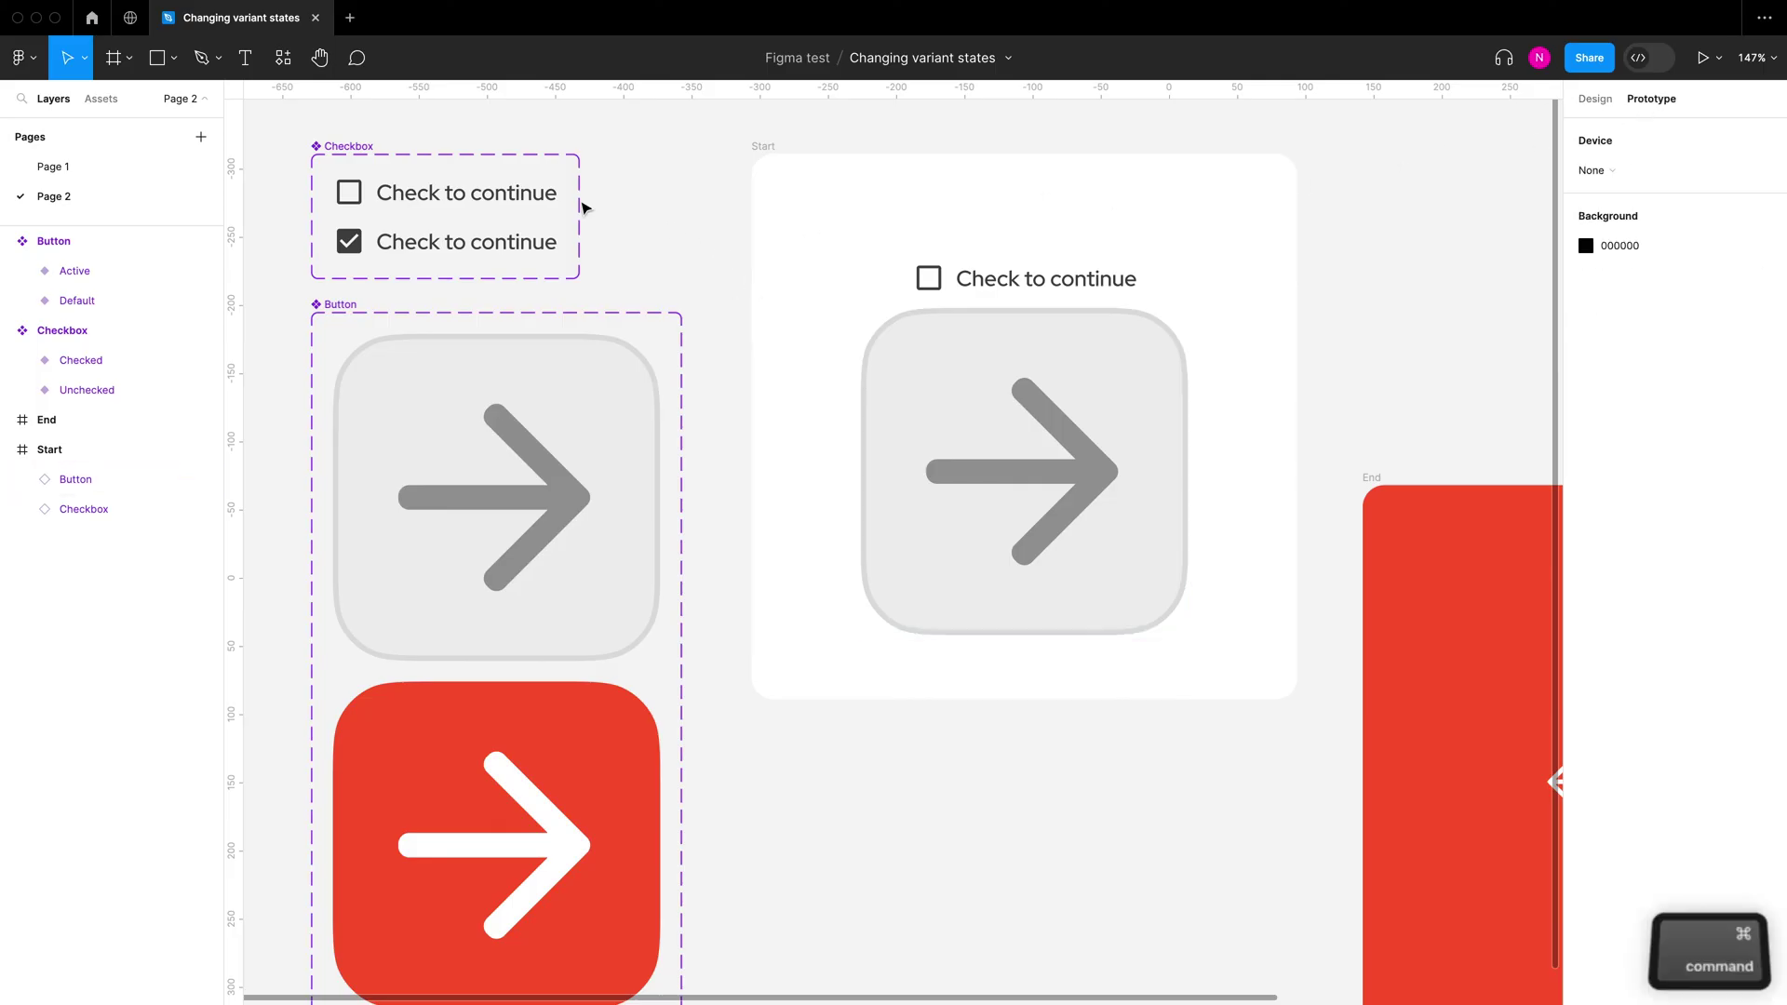
pyautogui.scroll(5, 582, 203)
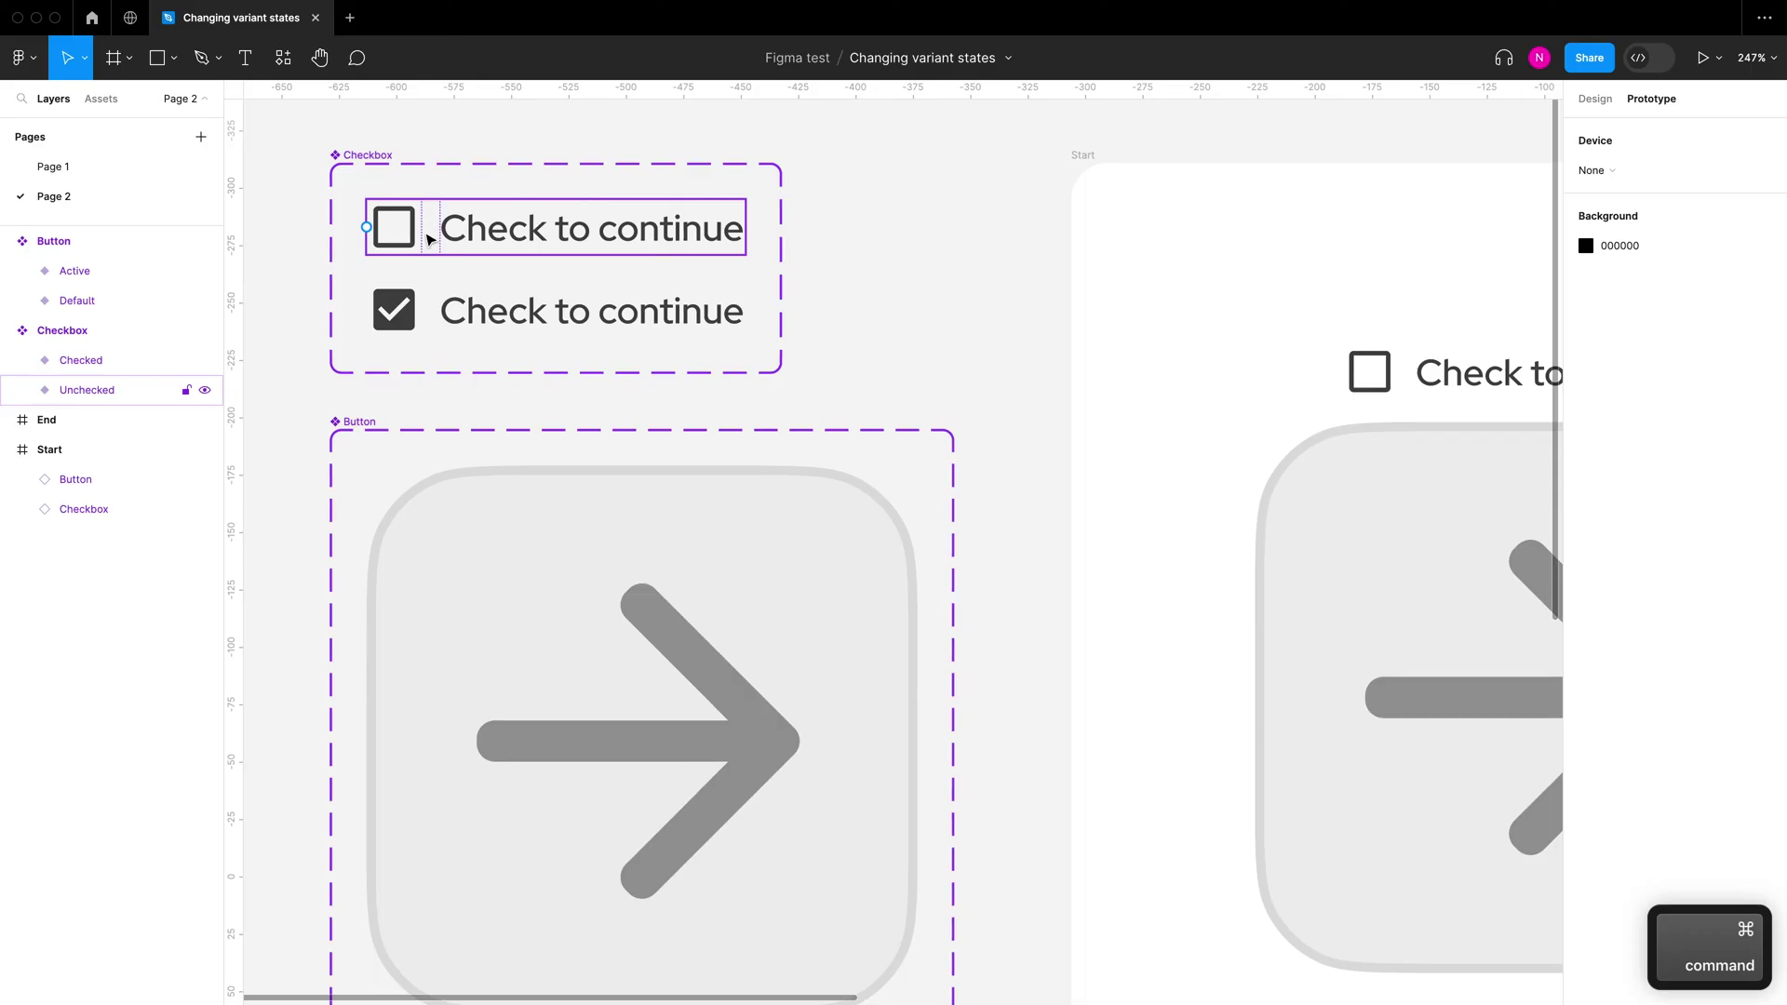
pyautogui.scroll(1, 438, 252)
pyautogui.click(503, 257)
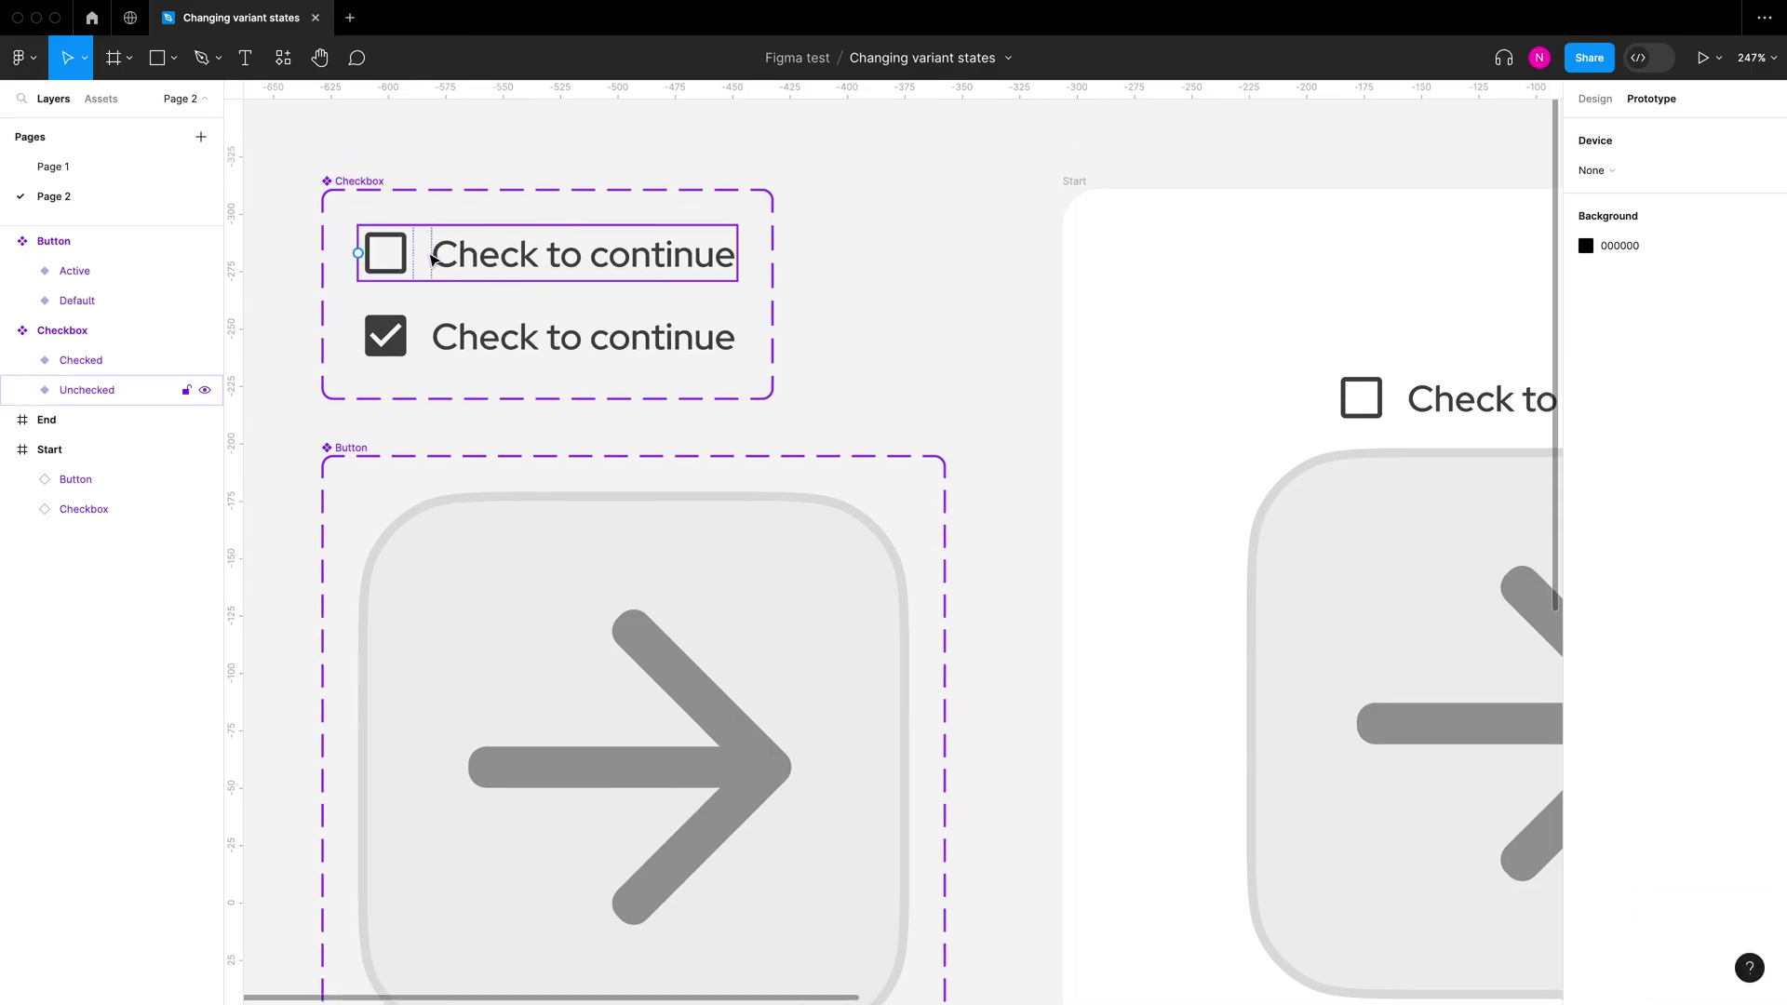
pyautogui.scroll(5, 335, 215)
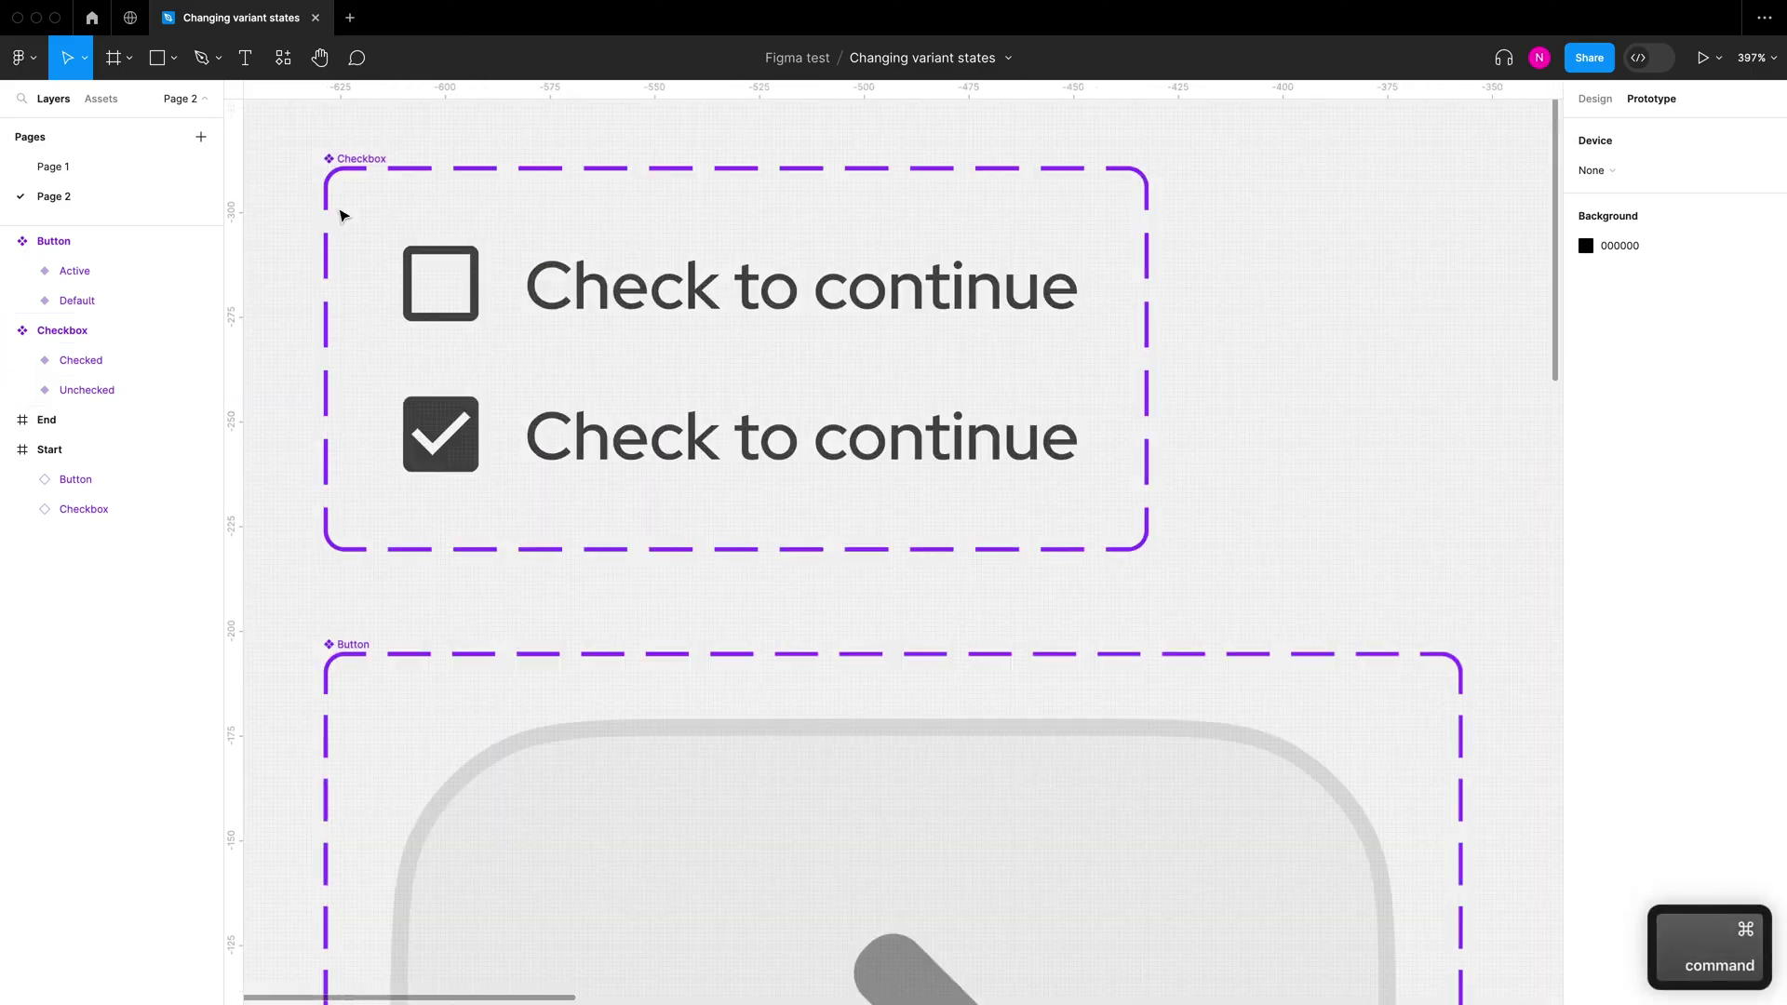
pyautogui.click(808, 343)
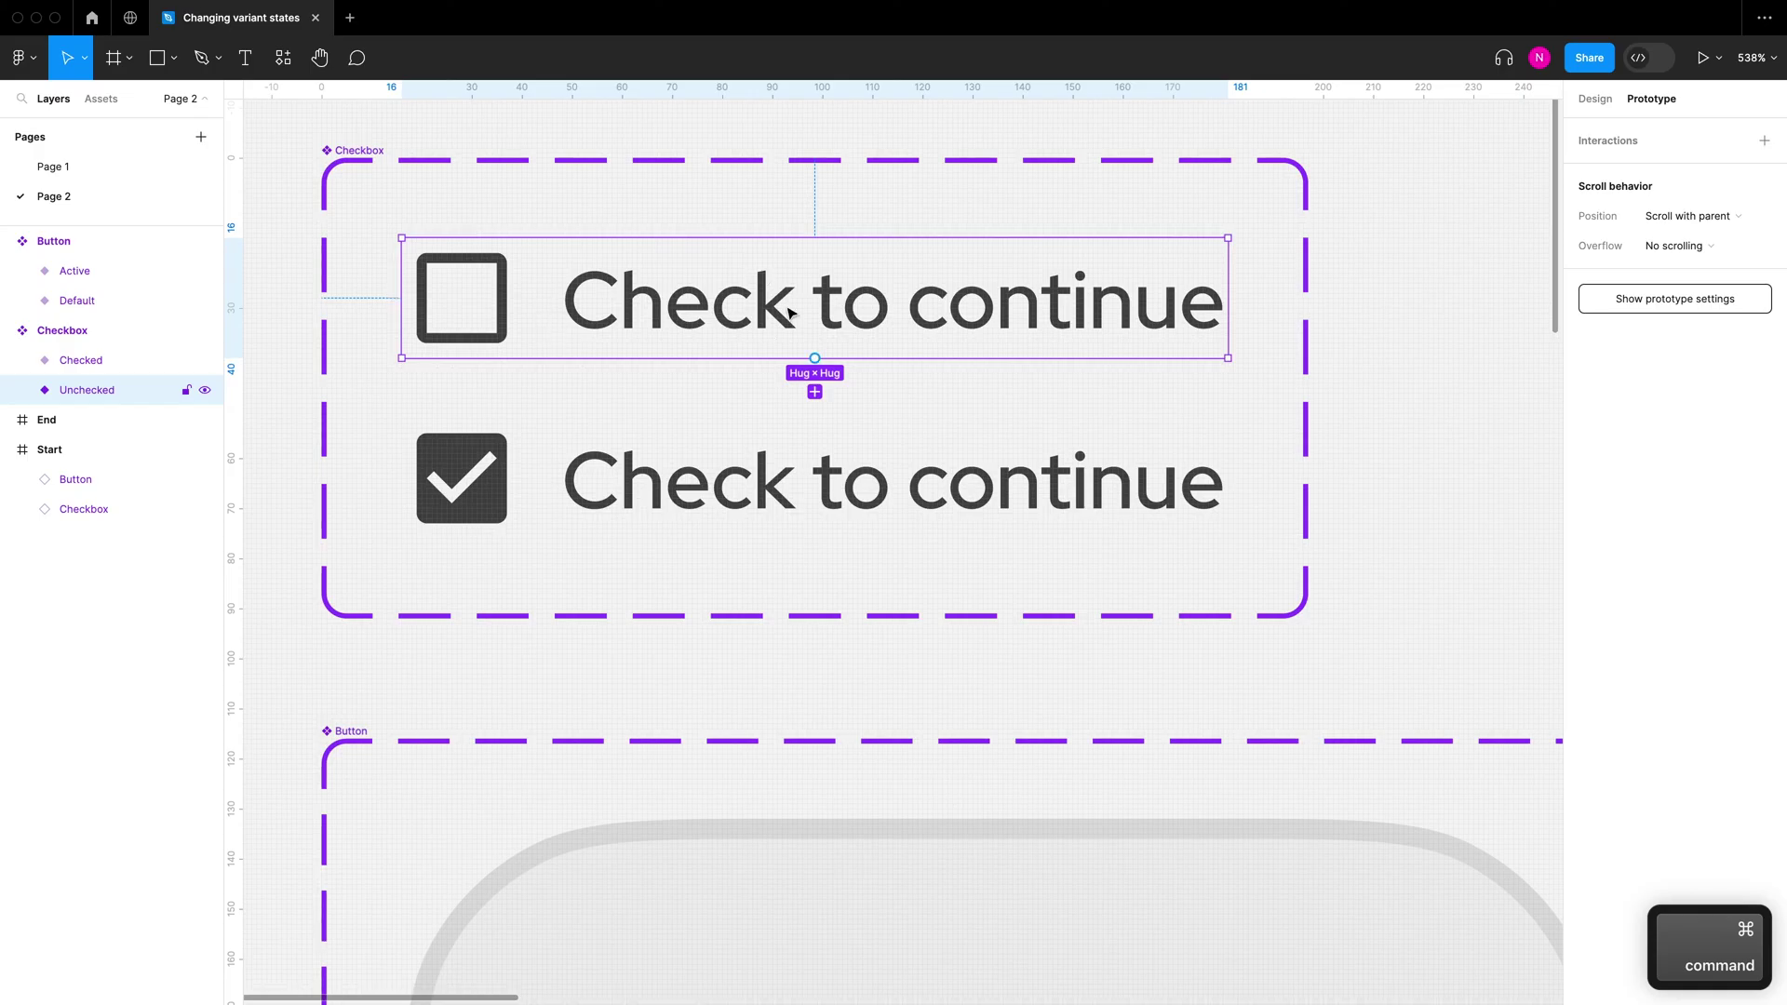
pyautogui.moveTo(815, 392); pyautogui.dragTo(833, 470)
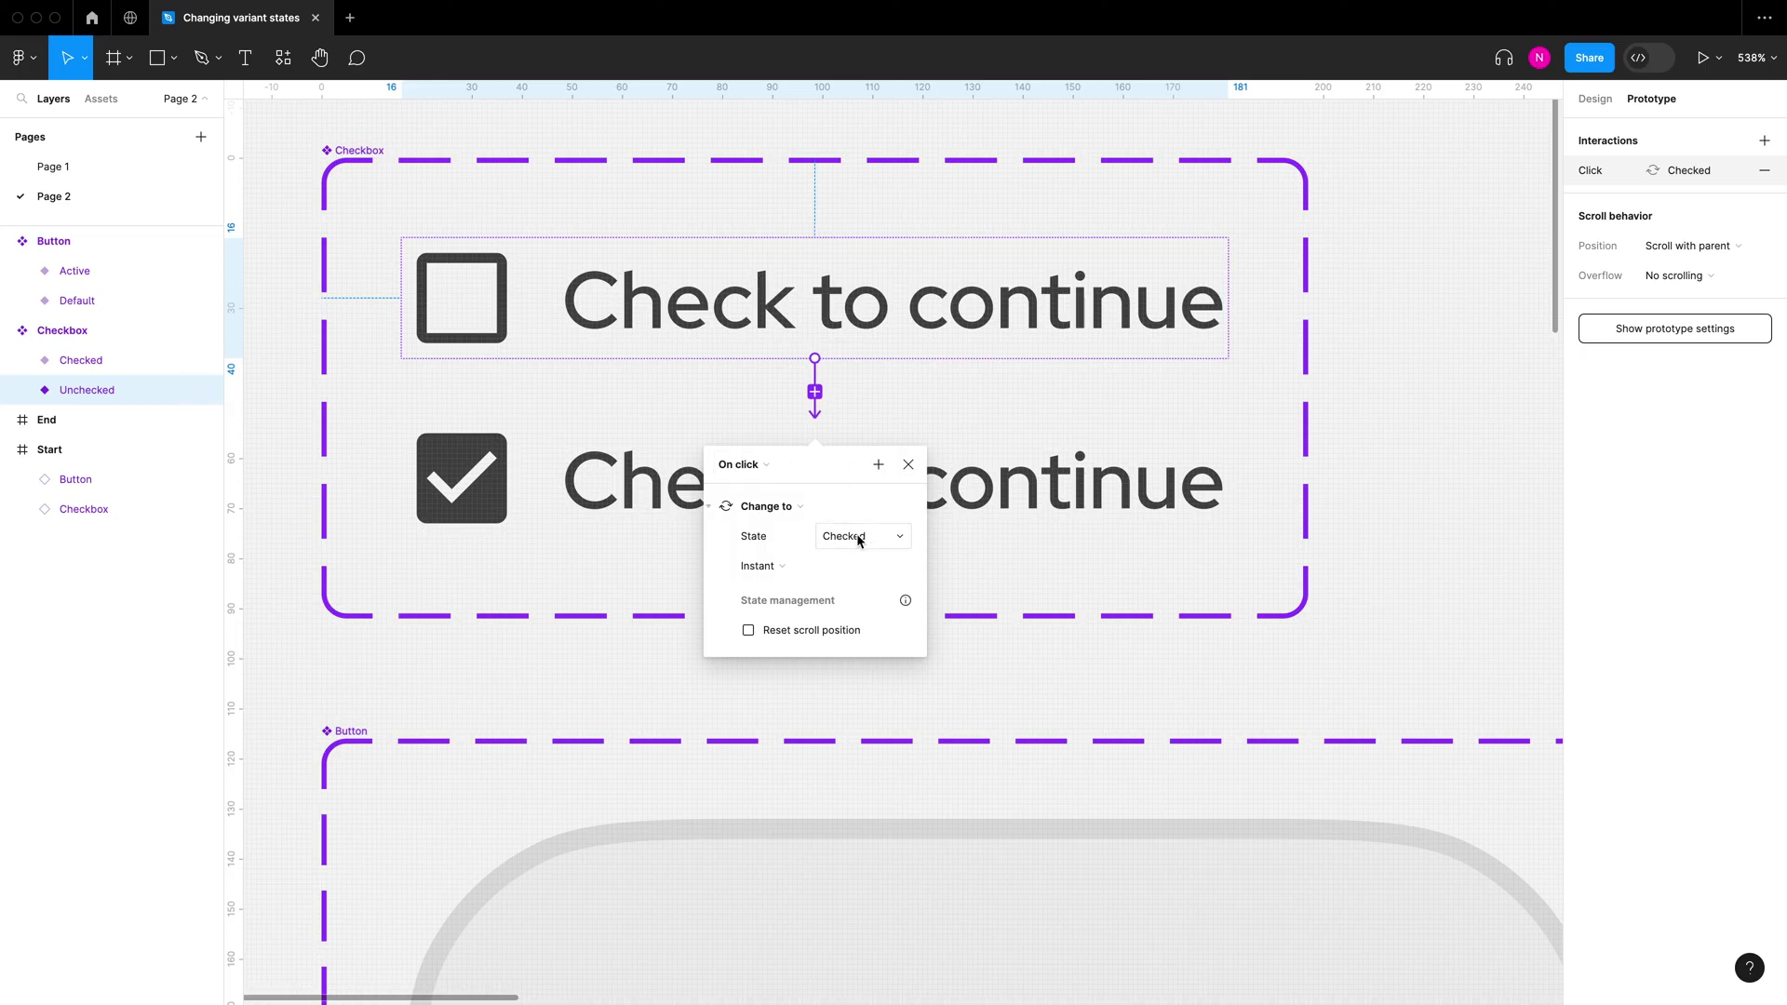
pyautogui.click(1137, 514)
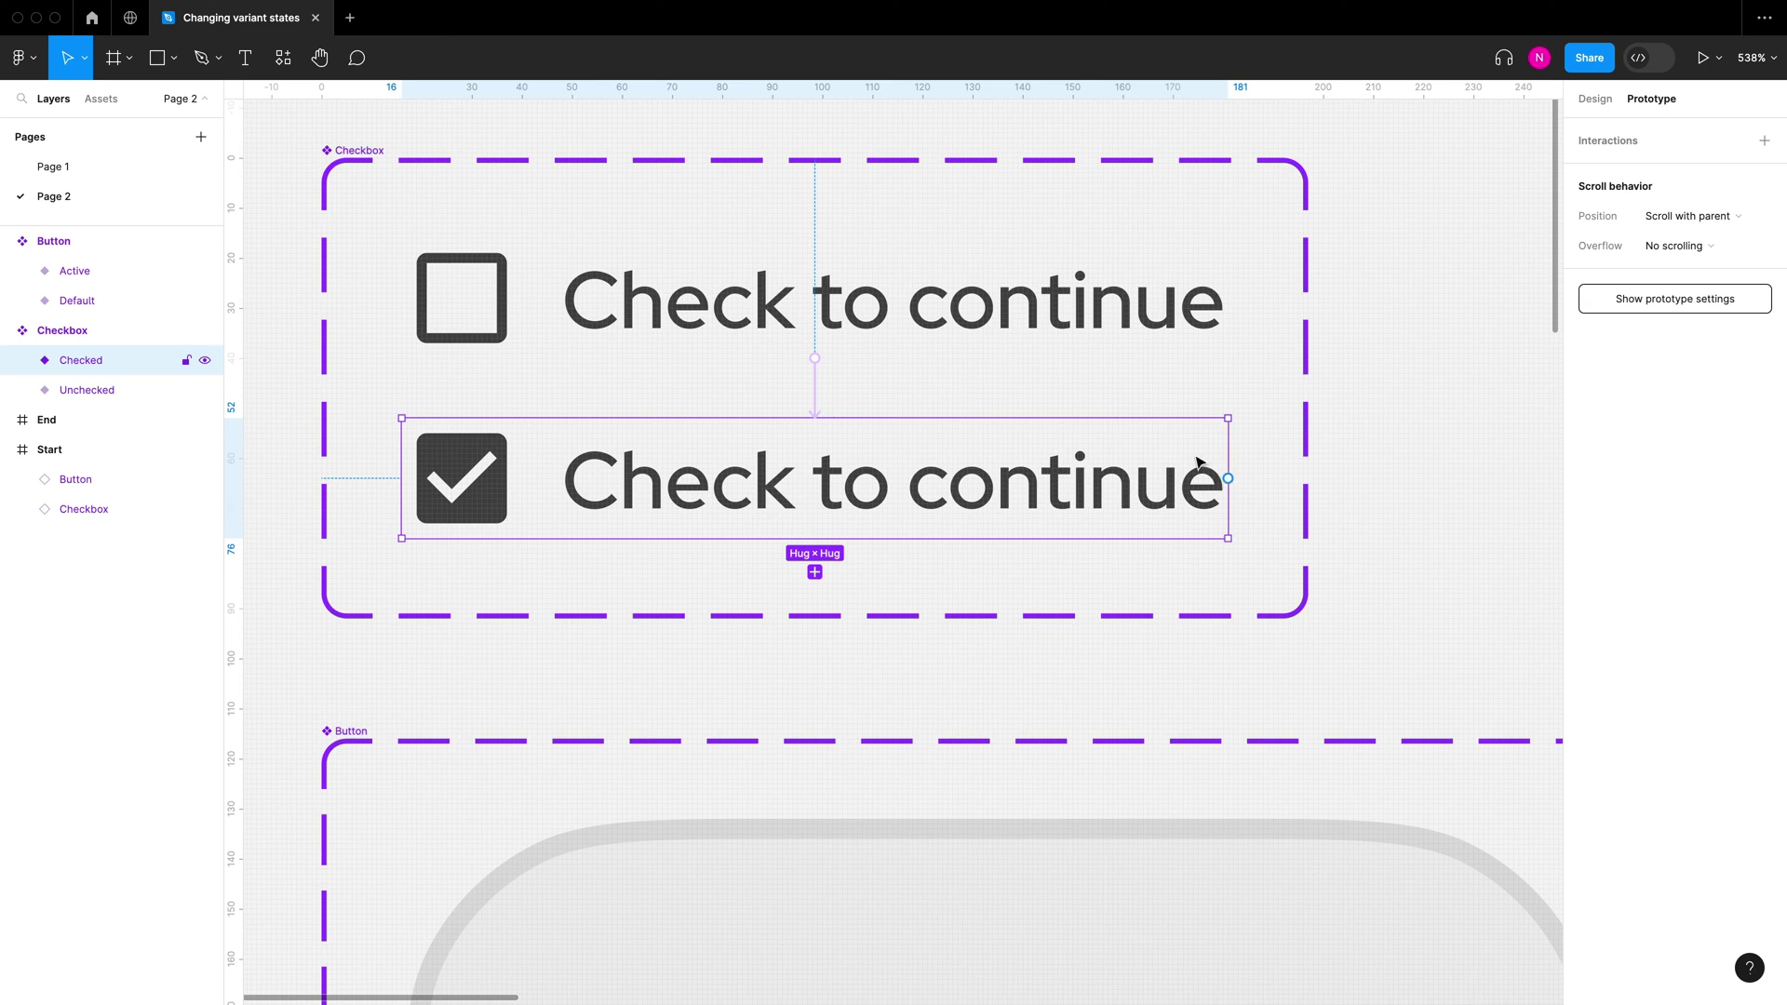
pyautogui.moveTo(1228, 478); pyautogui.dragTo(1209, 321)
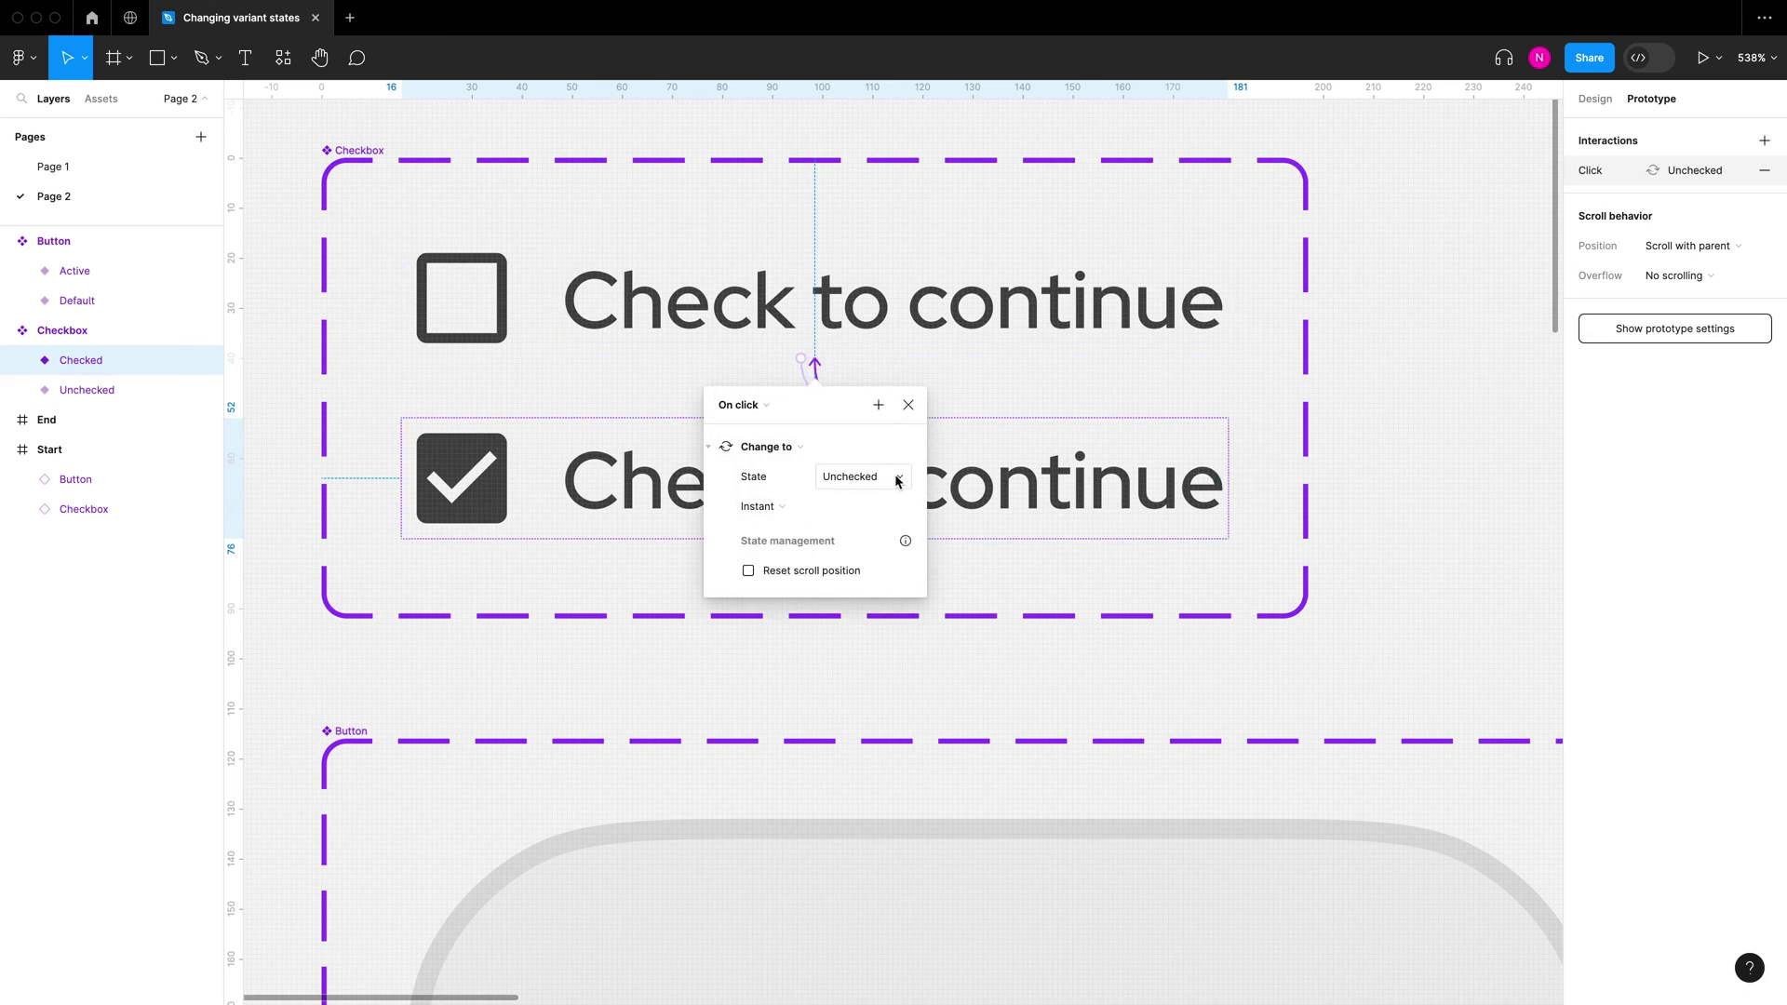
# Step: Open the On click interaction of the Unchecked checkbox variant
pyautogui.press('Escape')
pyautogui.scroll(-10, 984, 397)
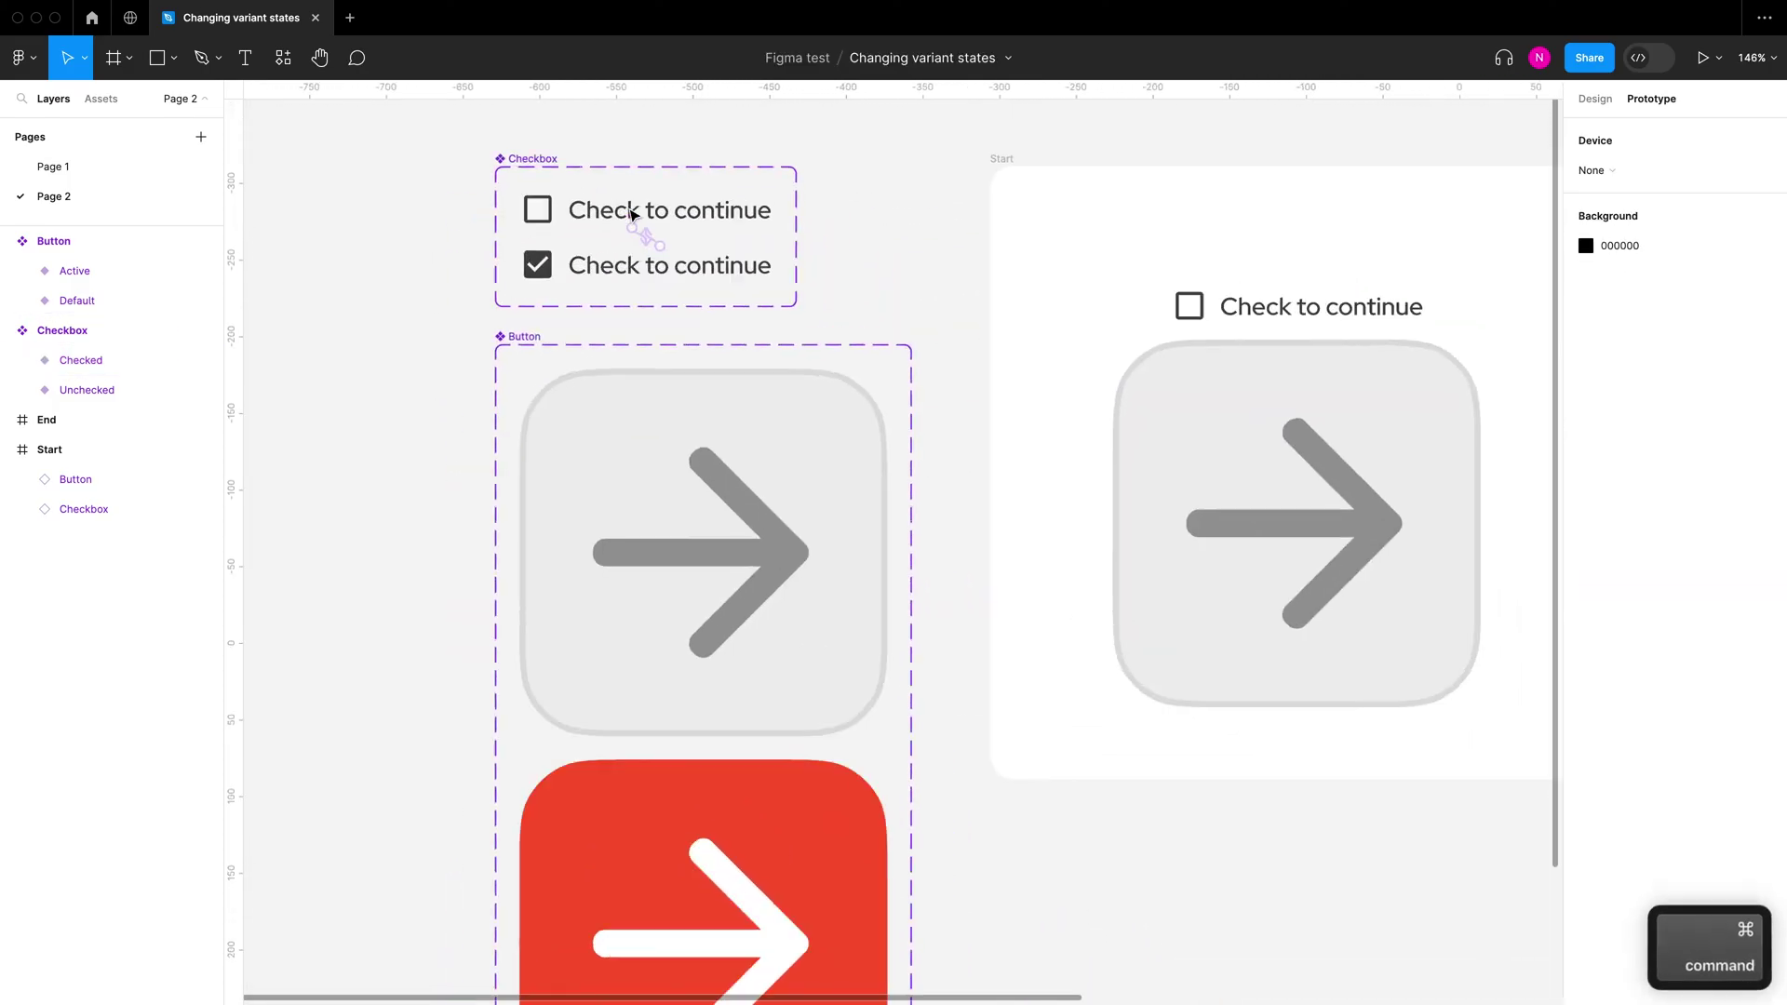
pyautogui.scroll(8, 631, 207)
pyautogui.click(665, 289)
pyautogui.click(664, 291)
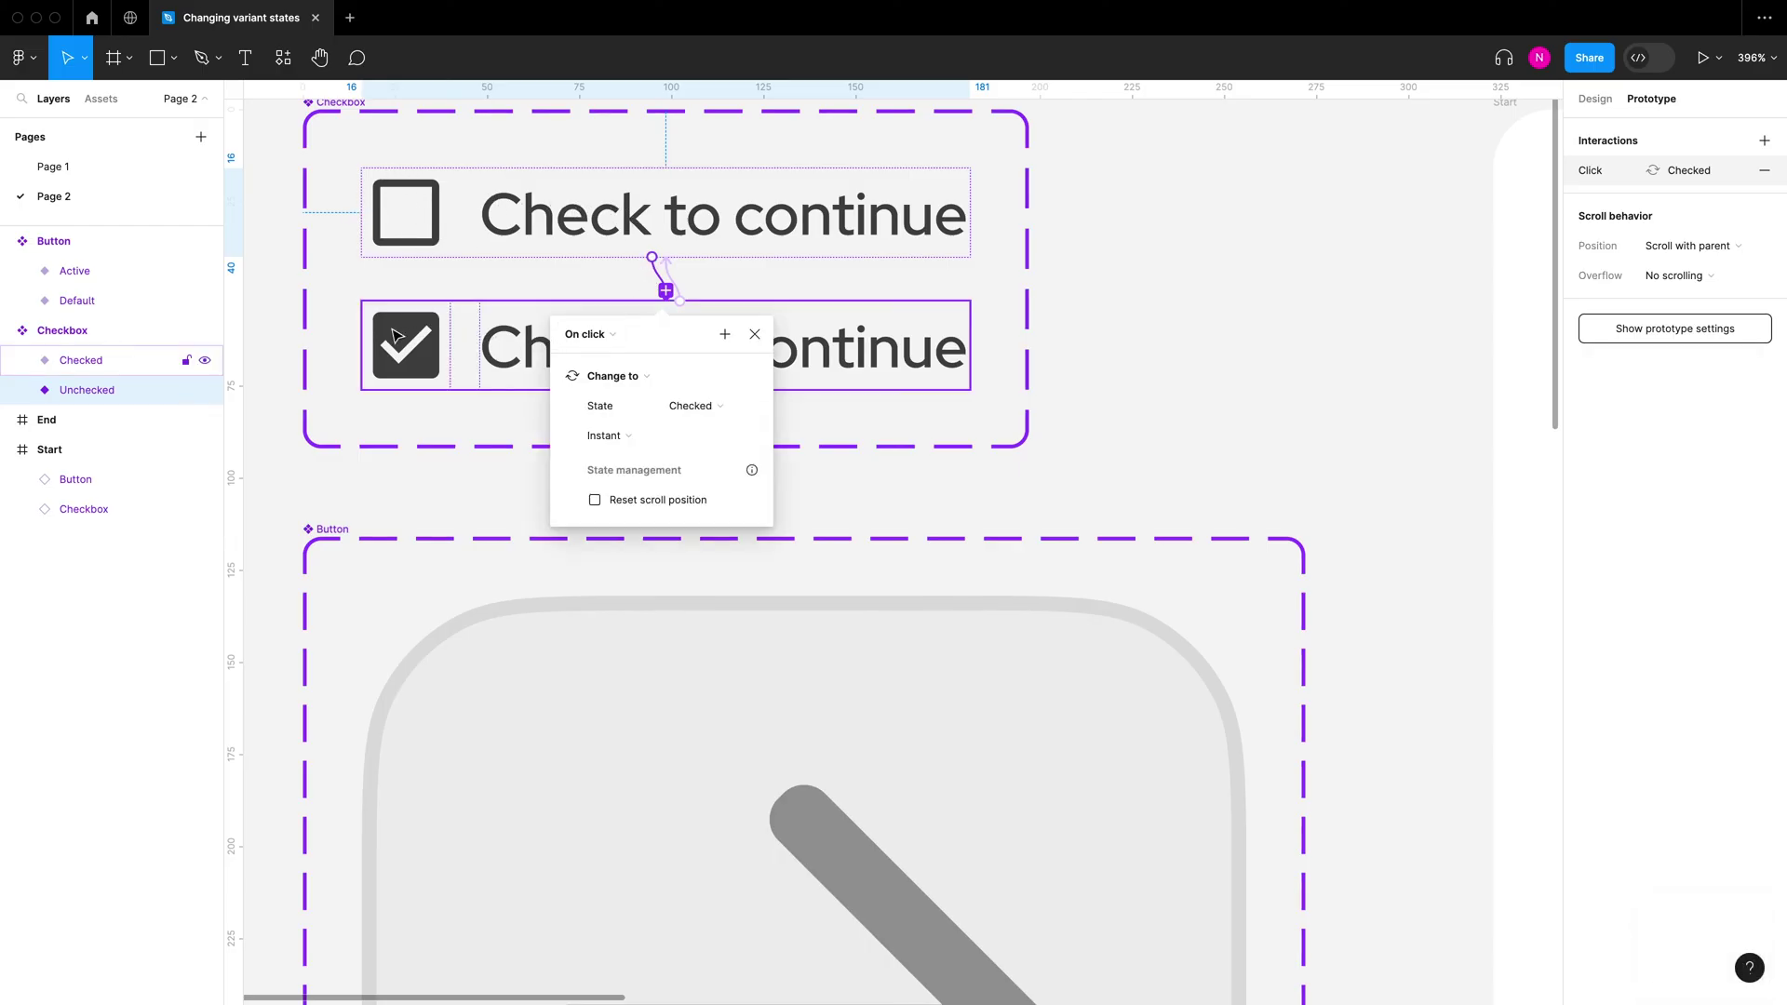
pyautogui.scroll(-5, 455, 279)
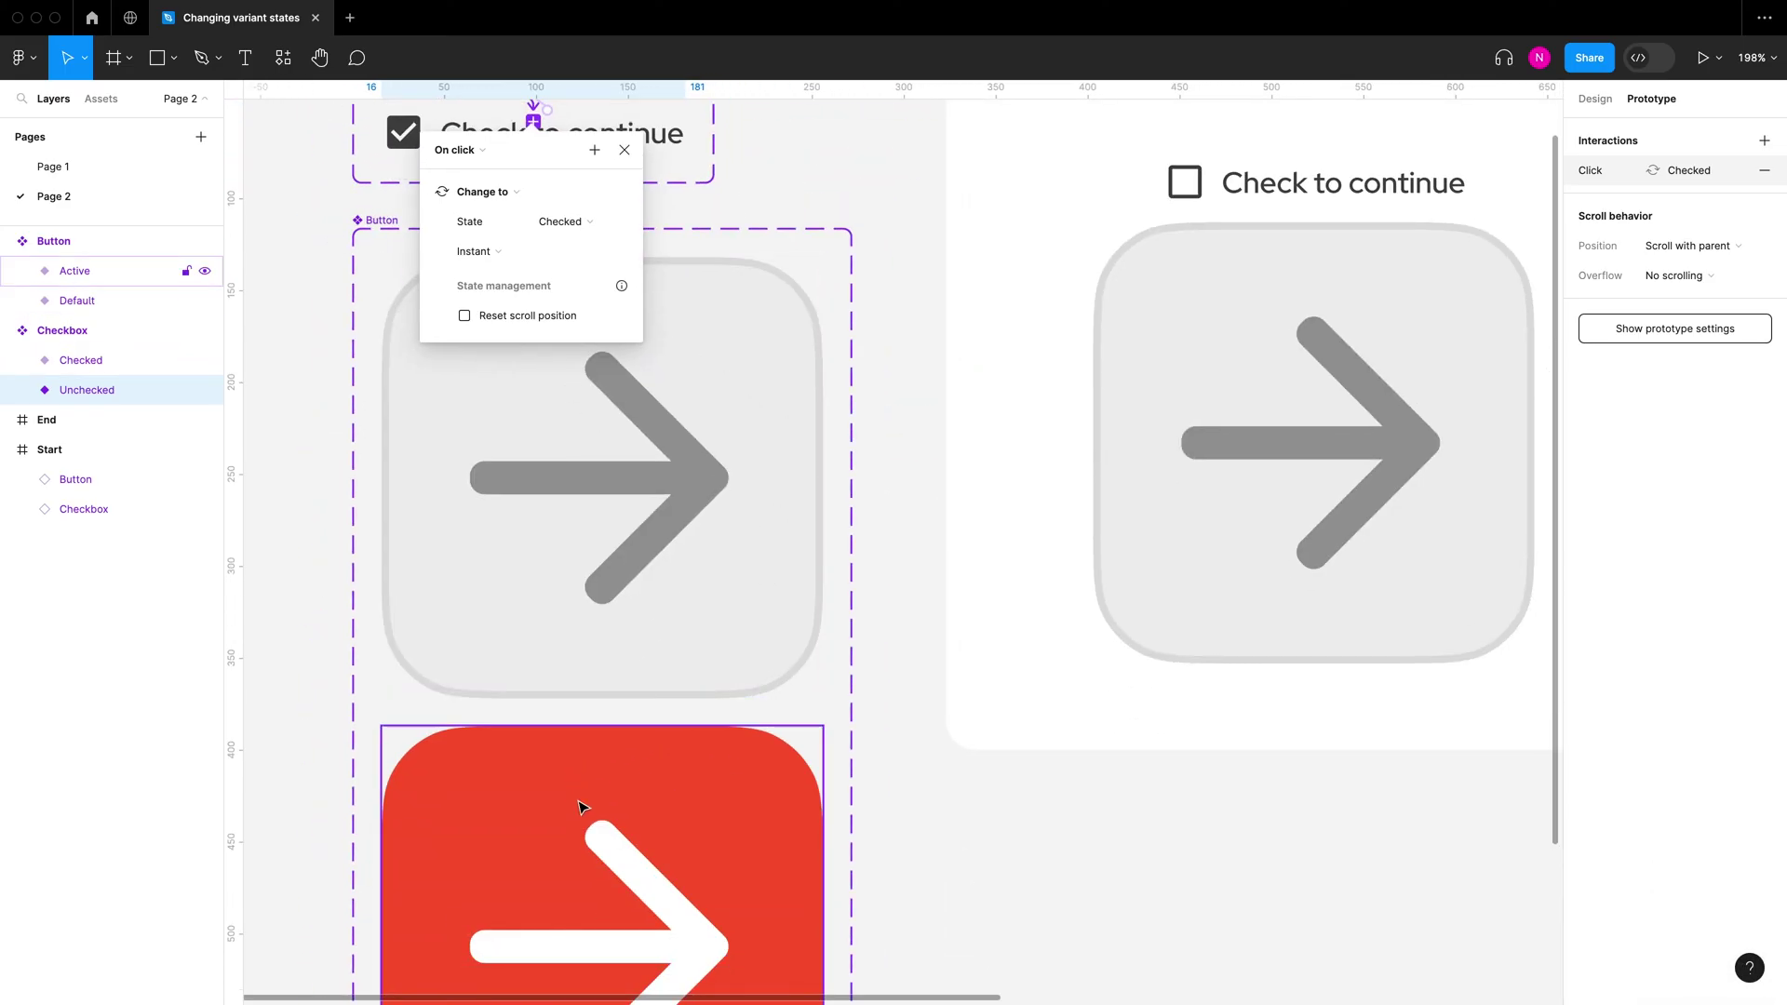
pyautogui.press('super')
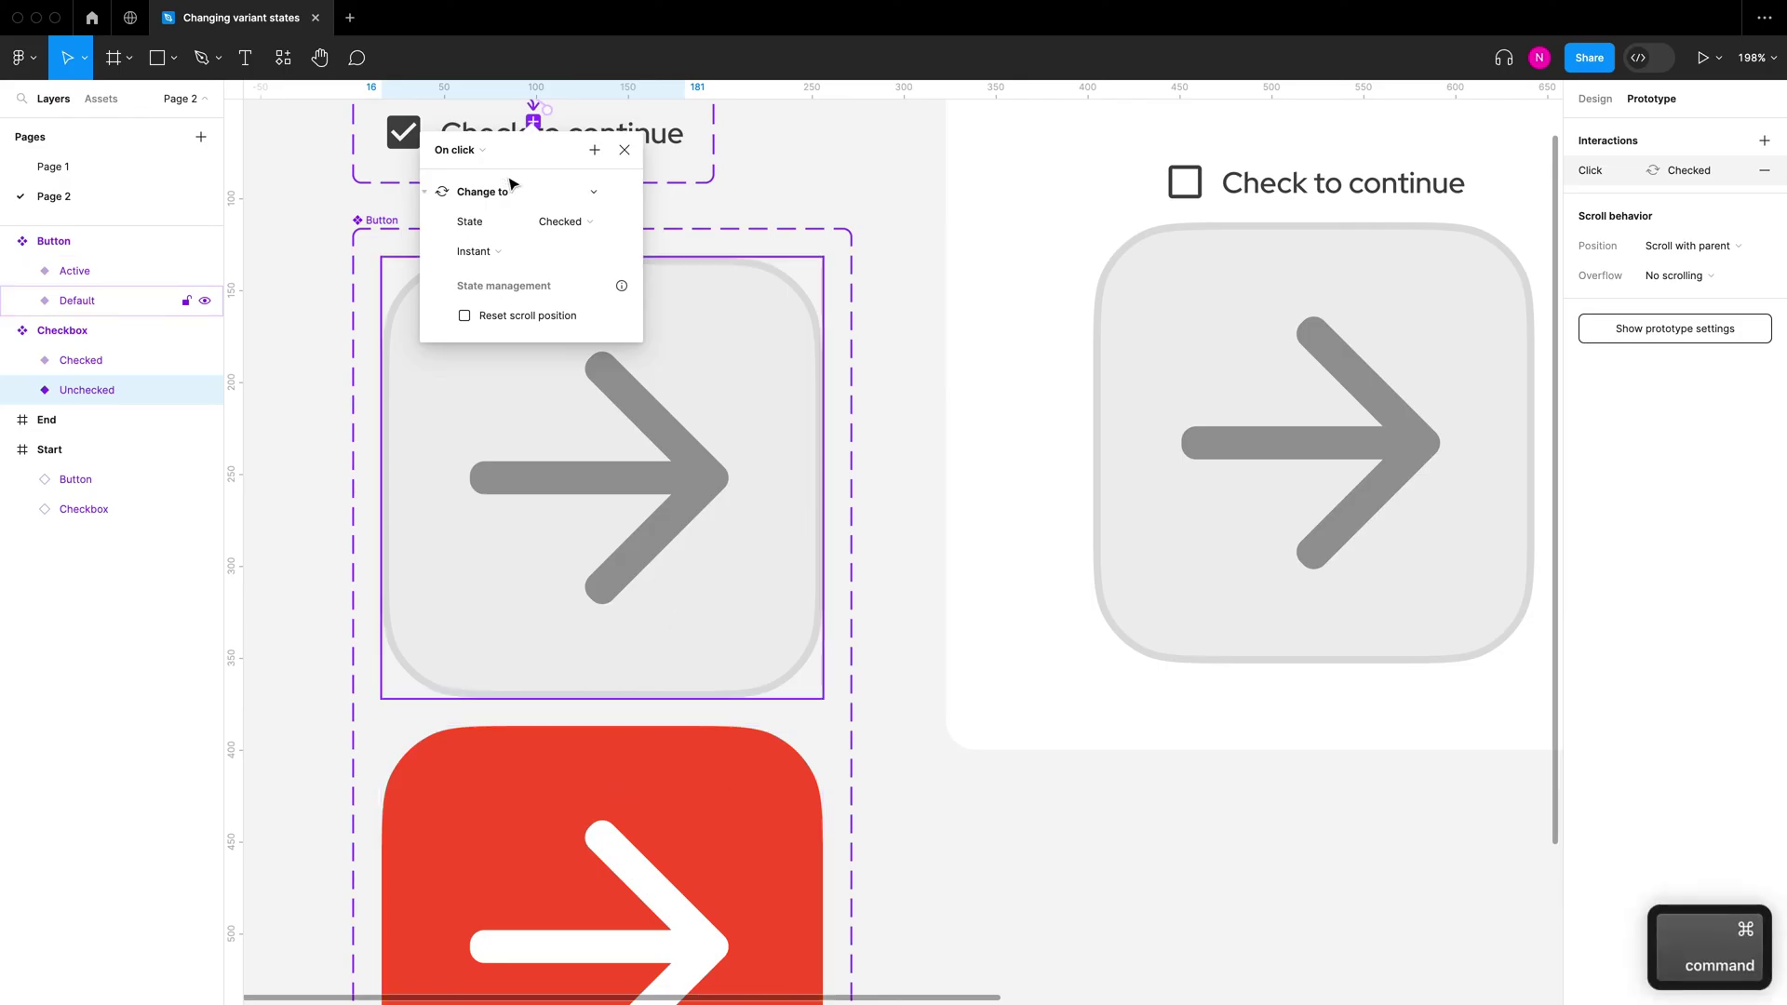
# Step: Add a Set variable action that sets Statebutton to "Active"
pyautogui.click(595, 151)
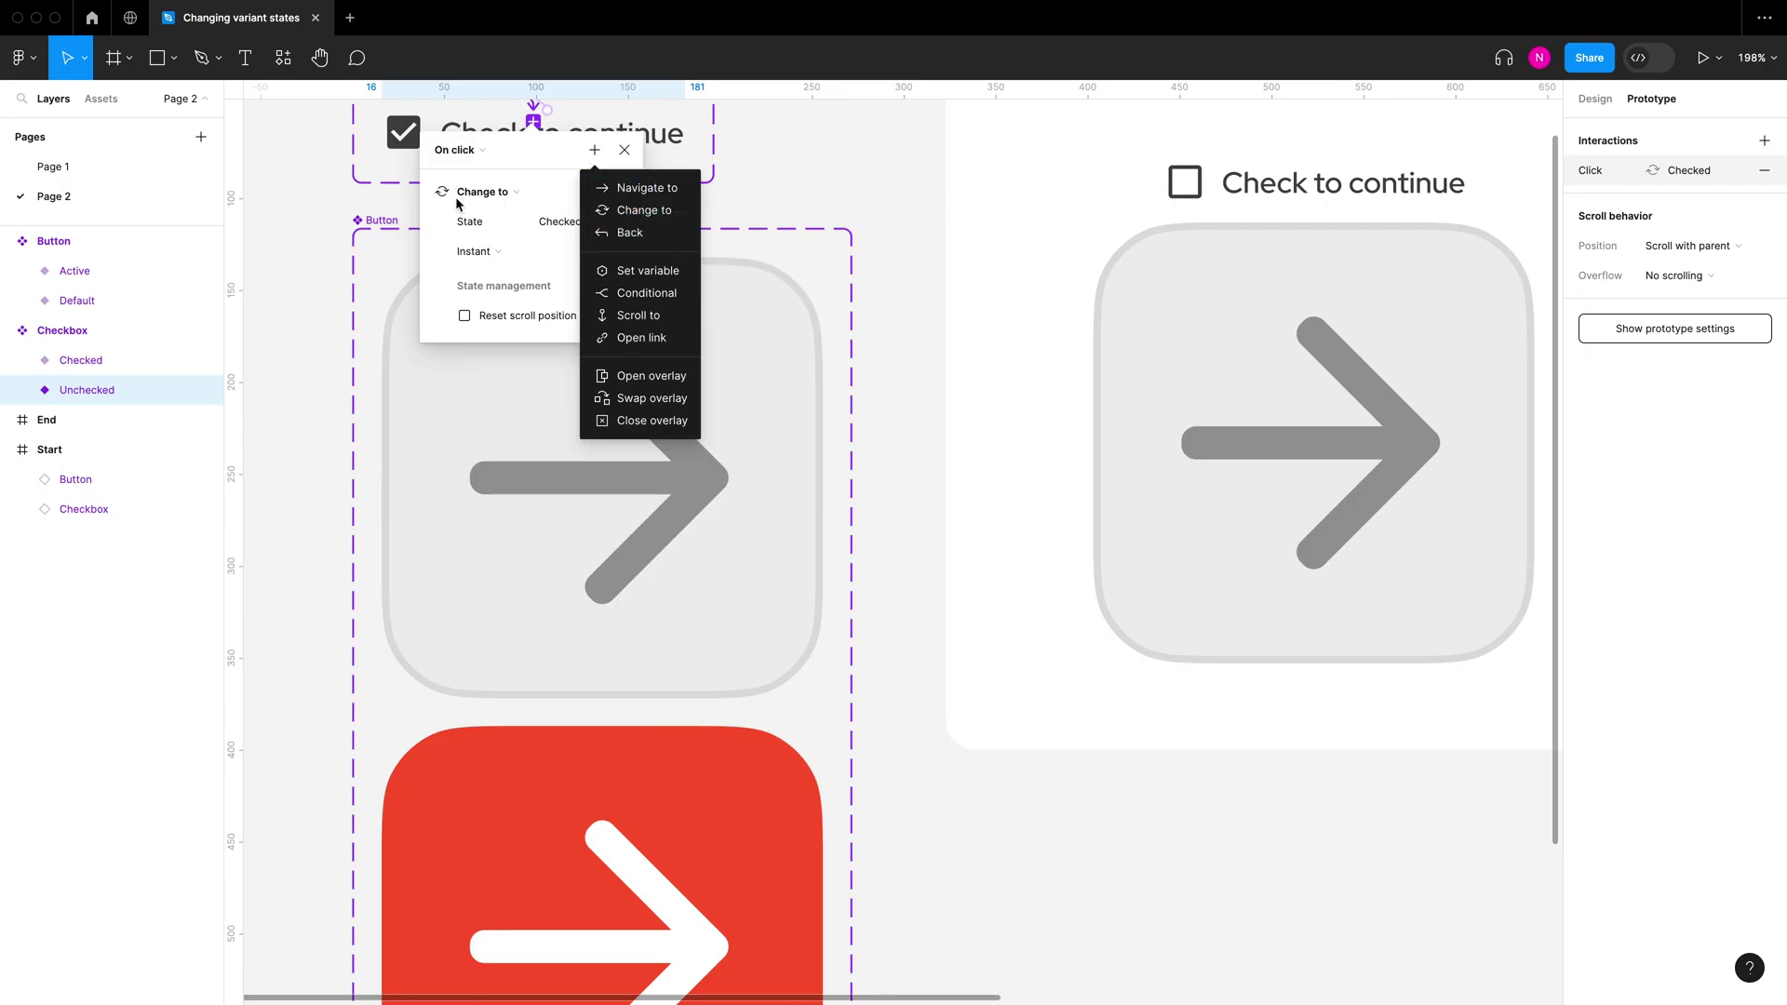
pyautogui.press('Escape')
pyautogui.scroll(3, 316, 279)
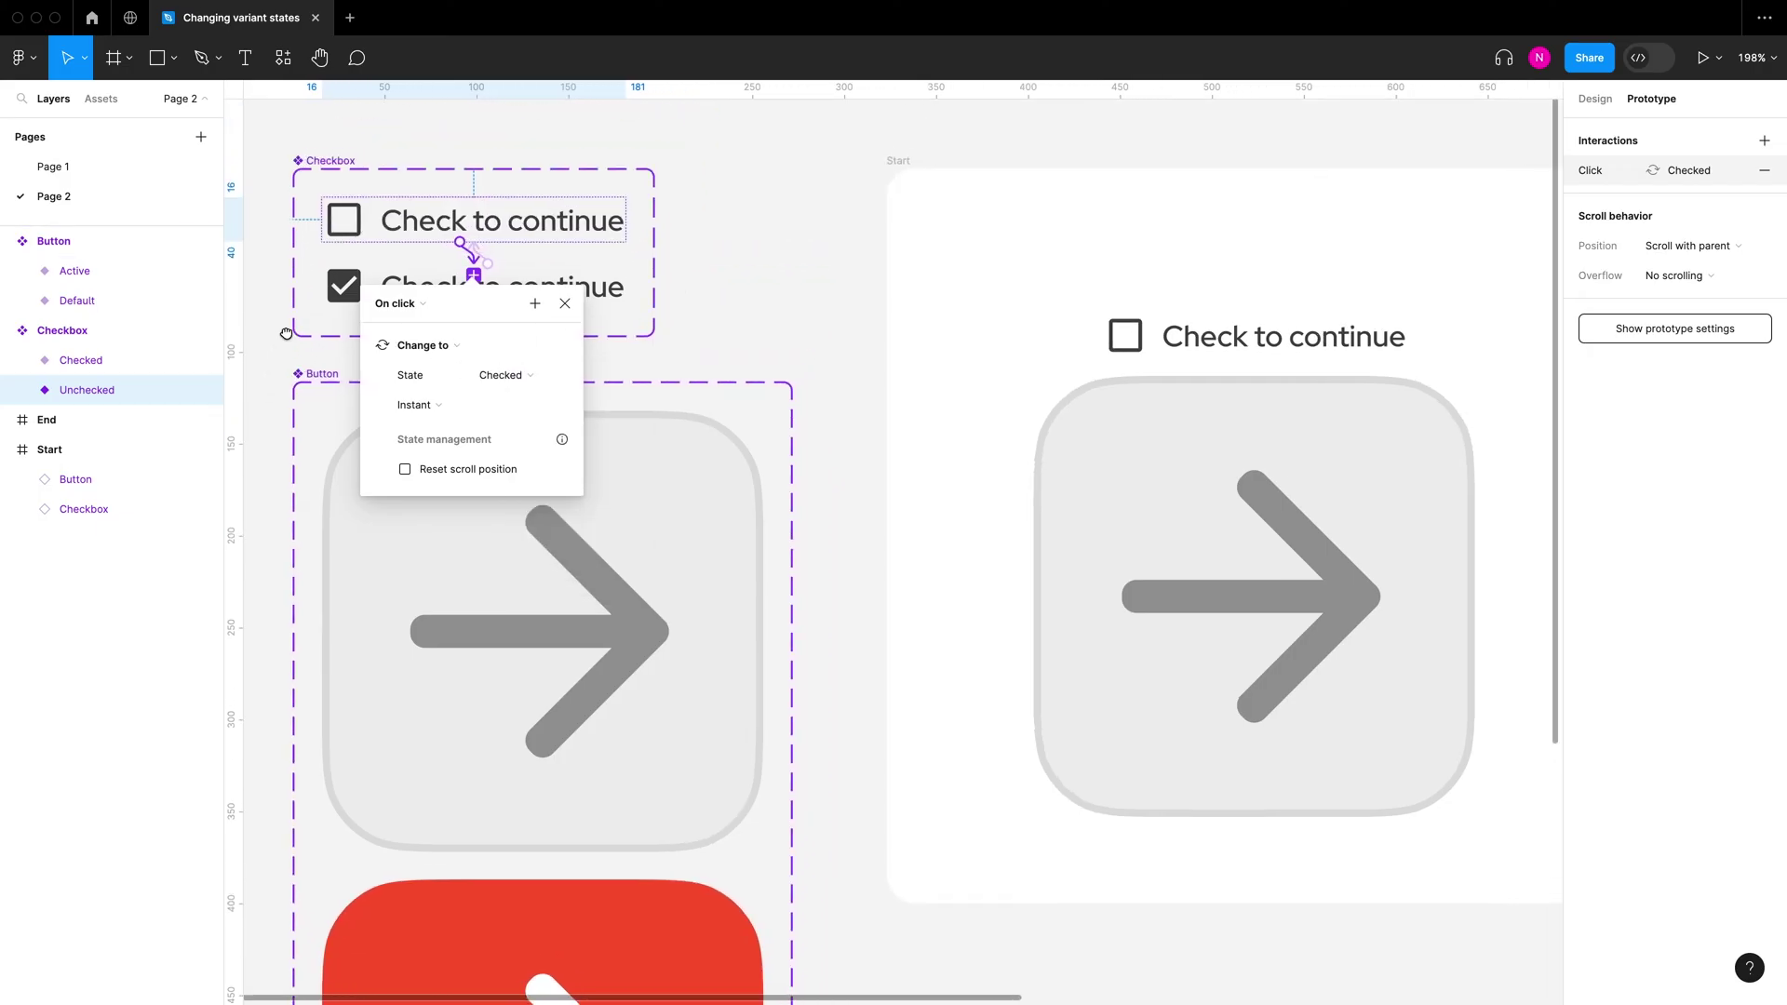
pyautogui.scroll(3, 316, 277)
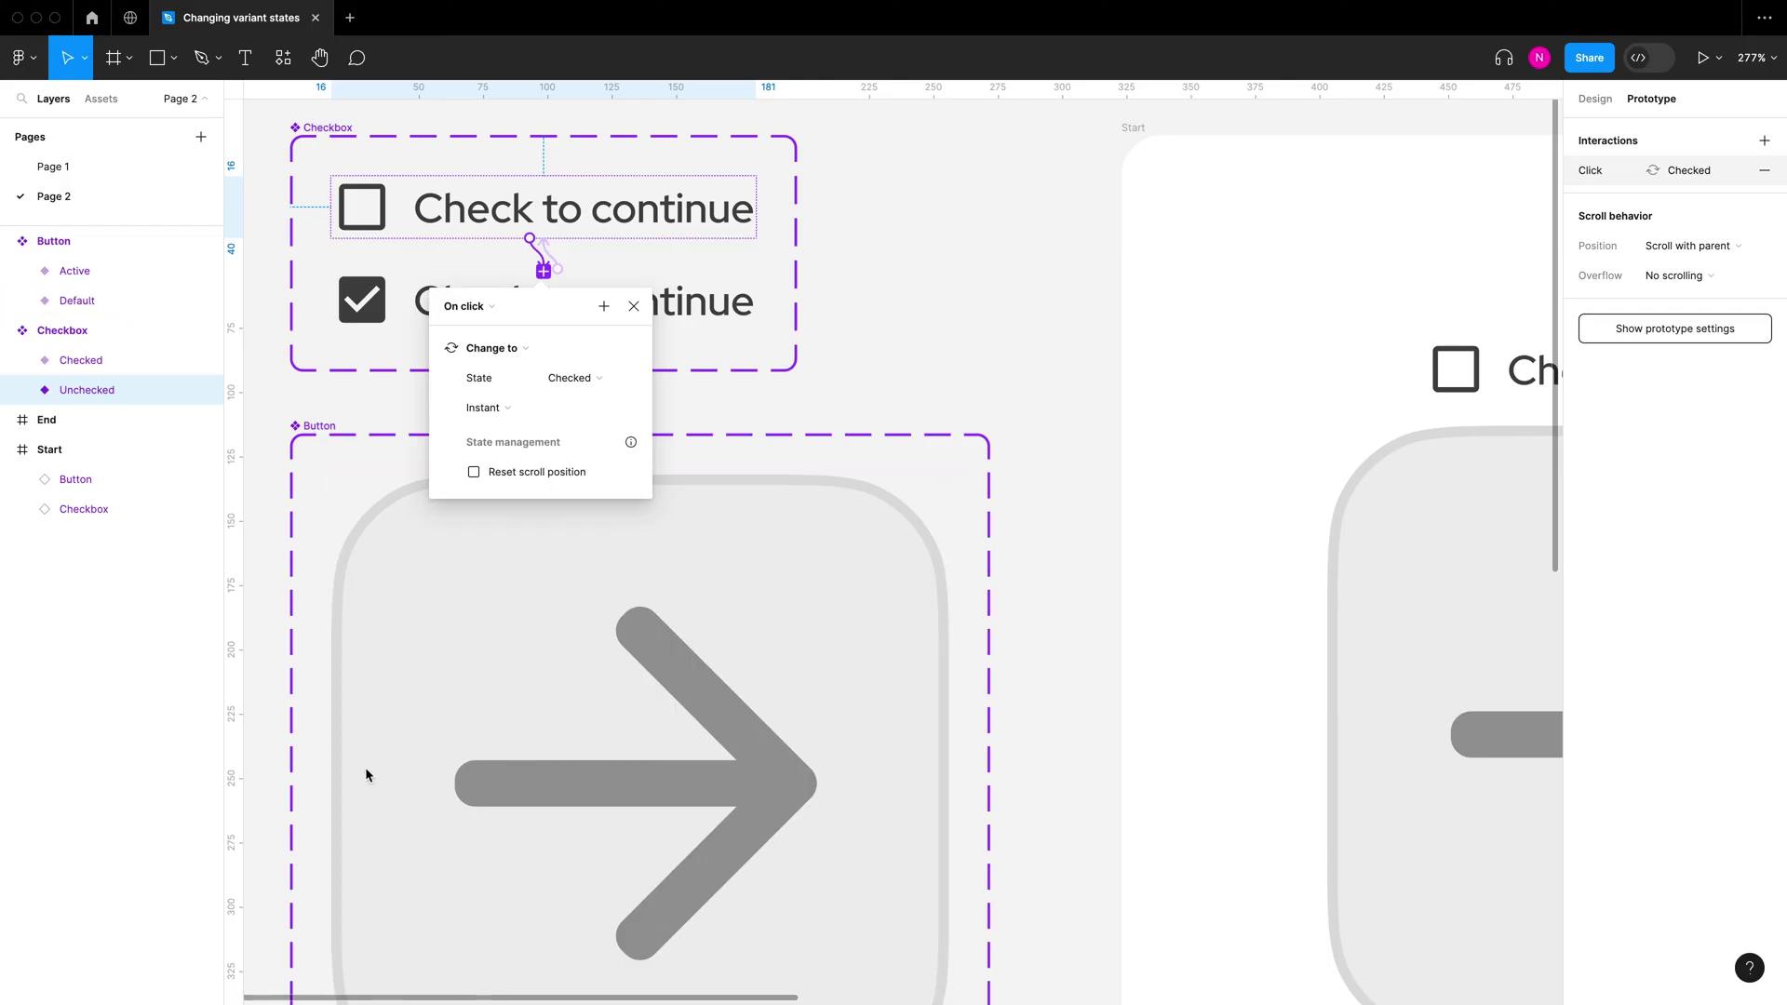
pyautogui.click(603, 309)
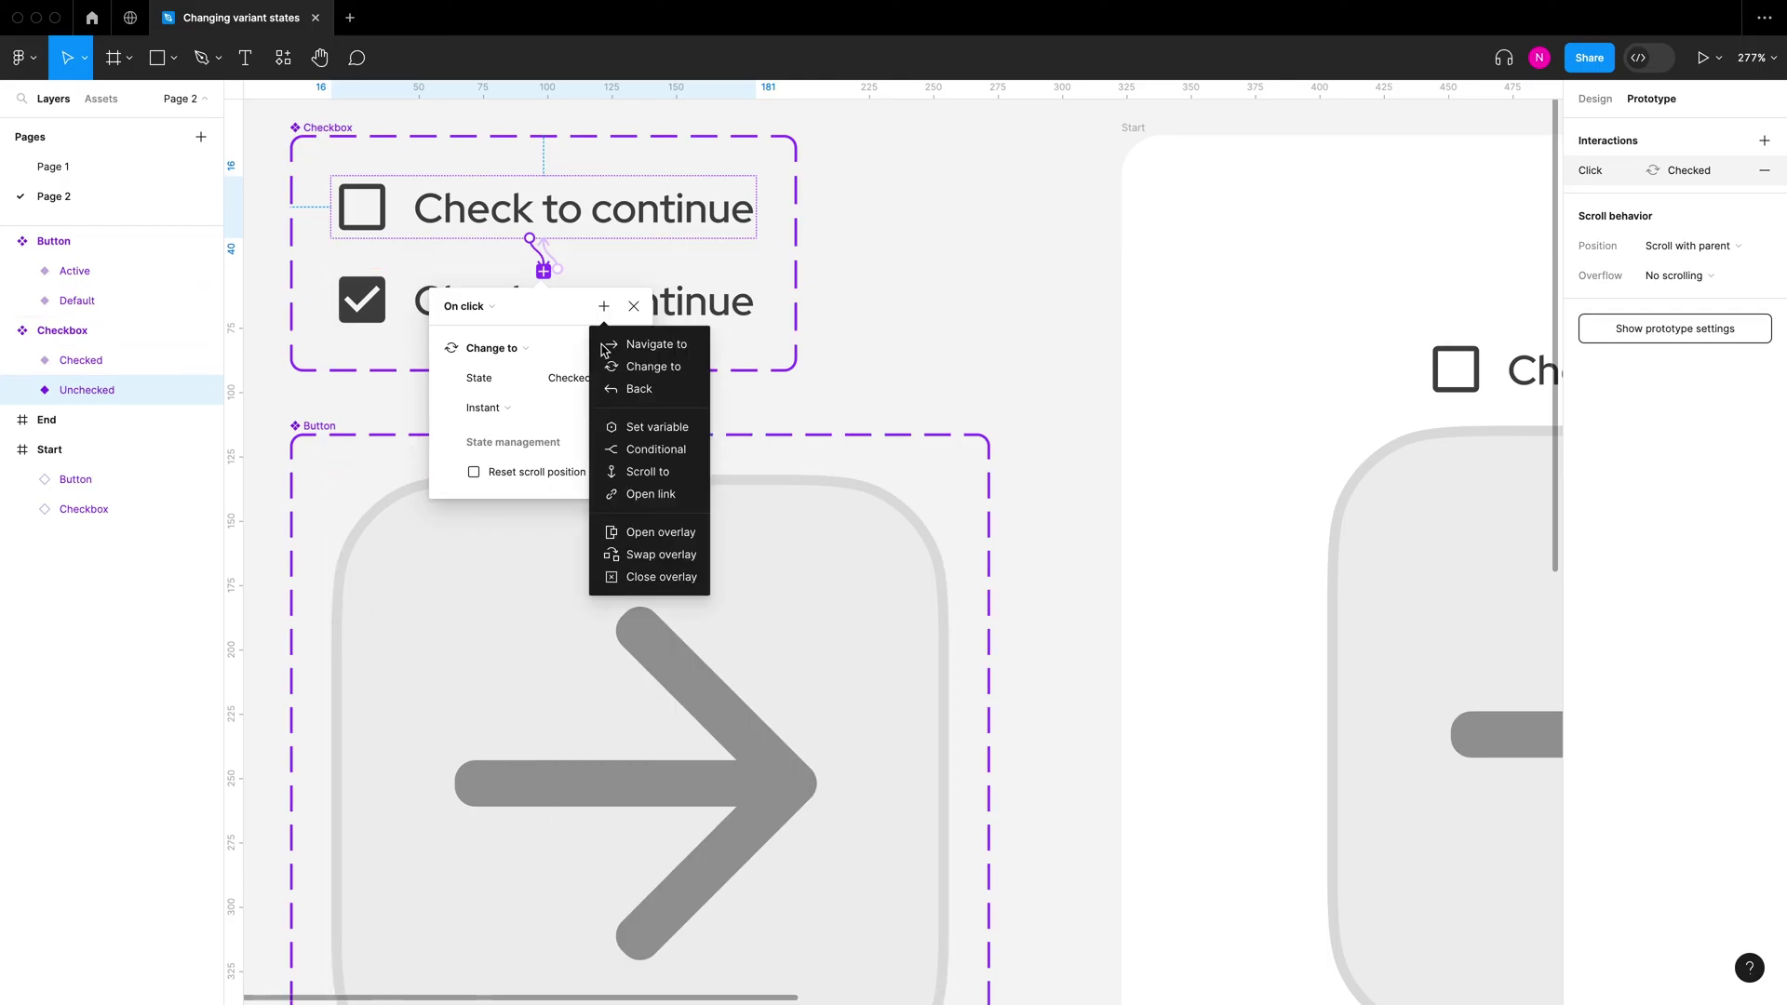
pyautogui.click(657, 427)
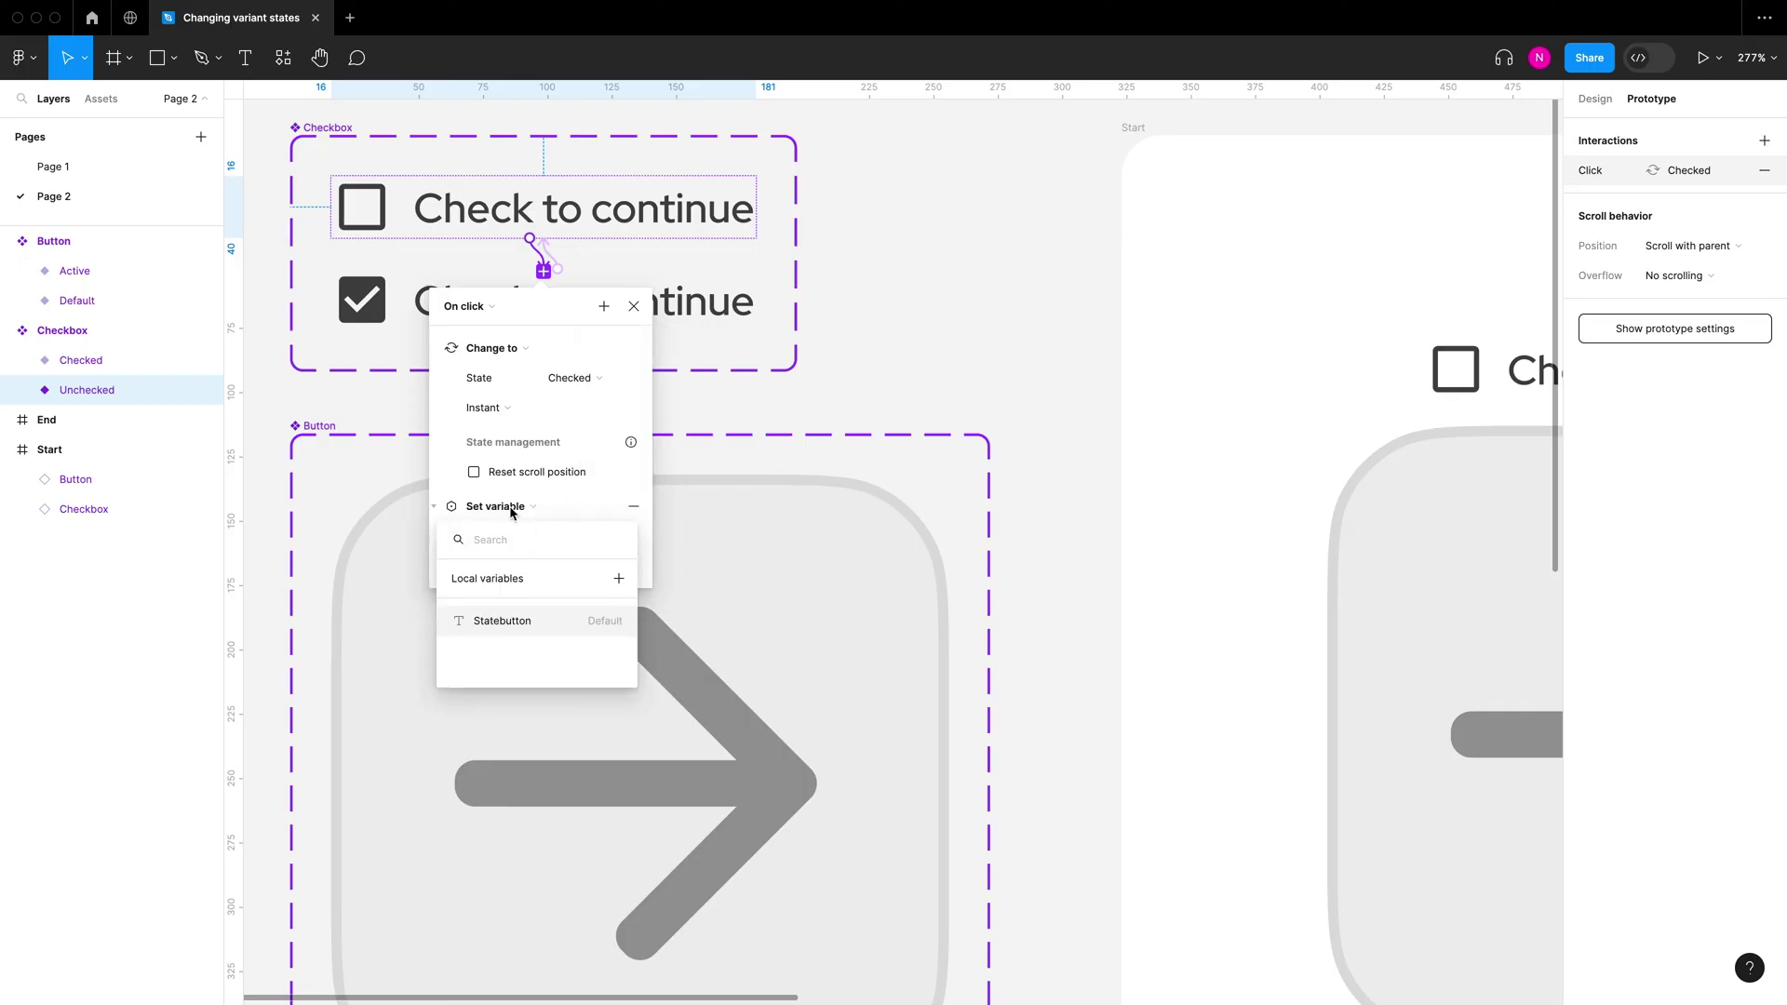
pyautogui.click(488, 623)
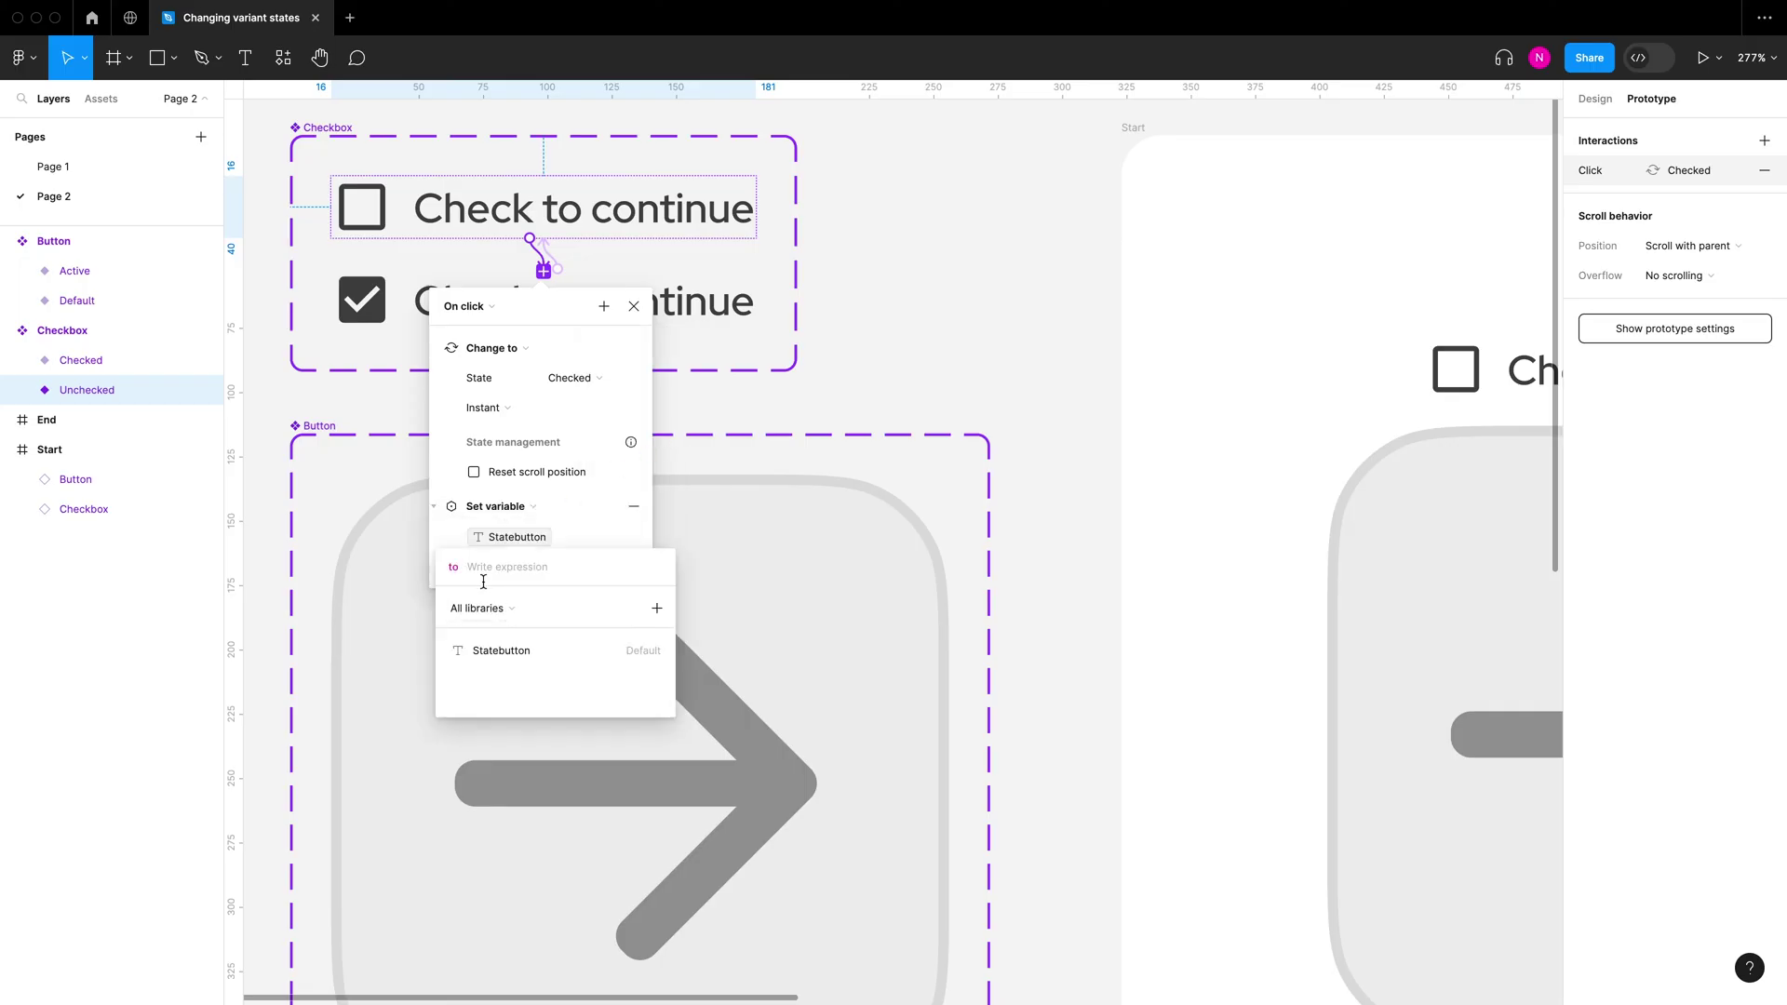
pyautogui.press('super')
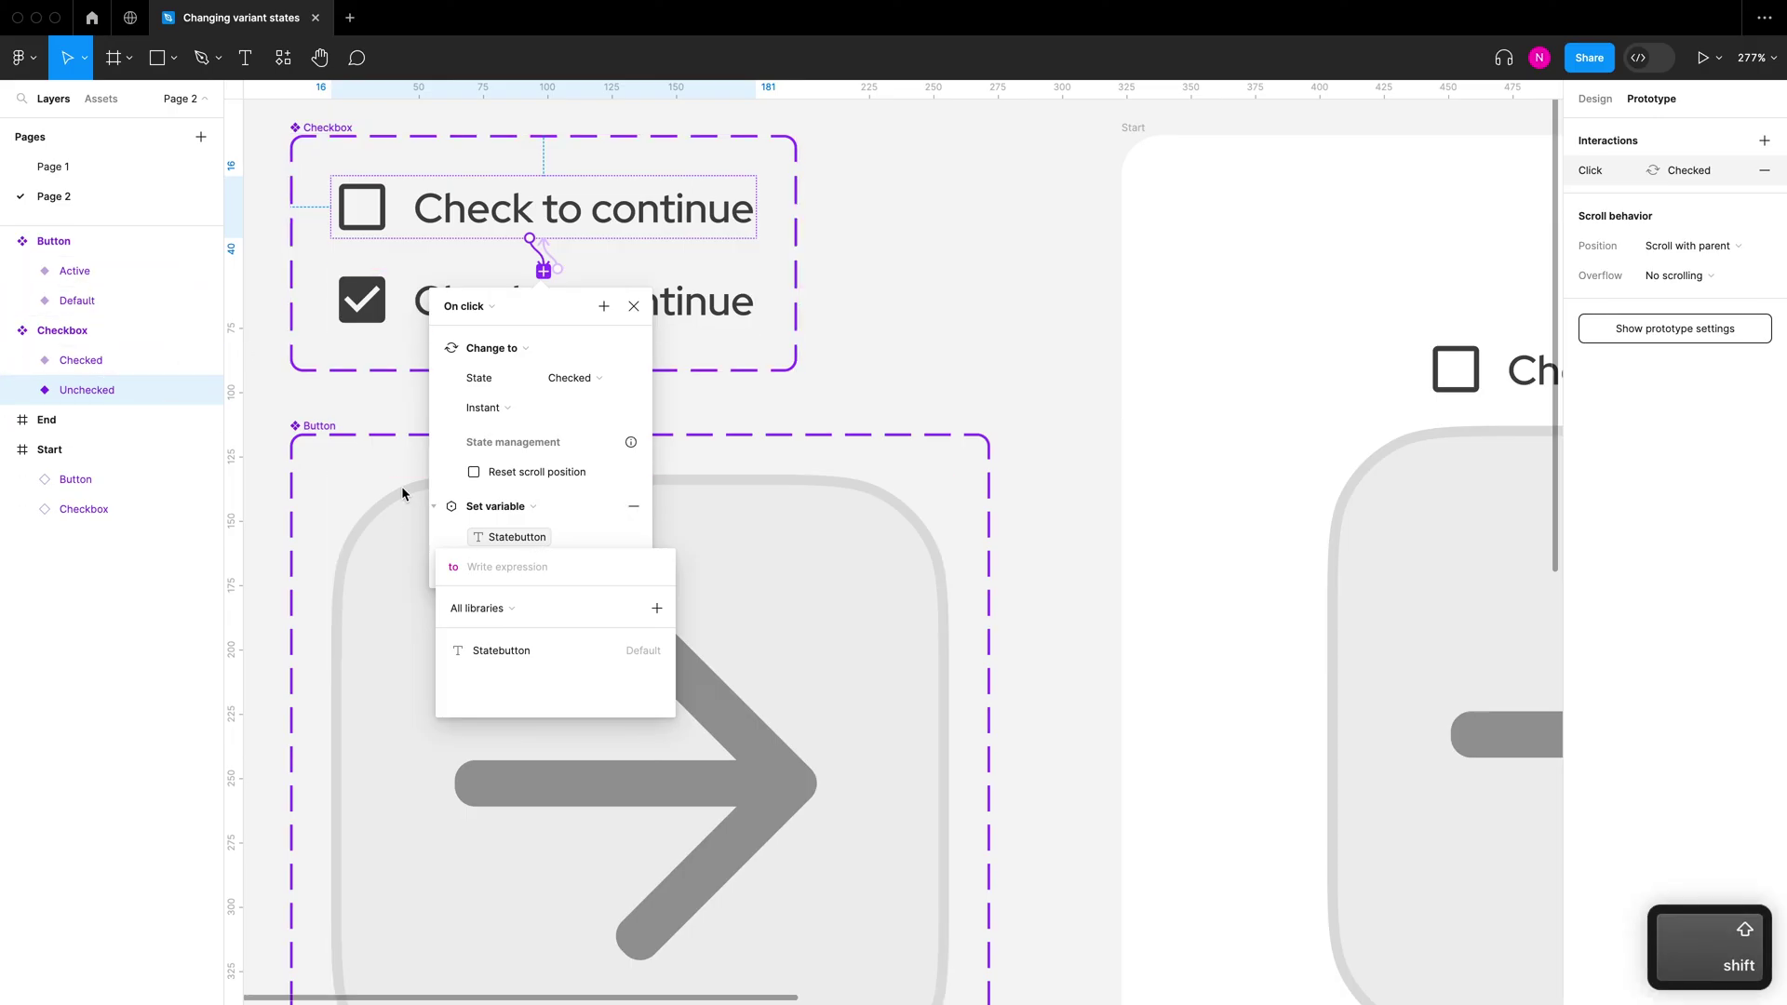
pyautogui.write('"Ac')
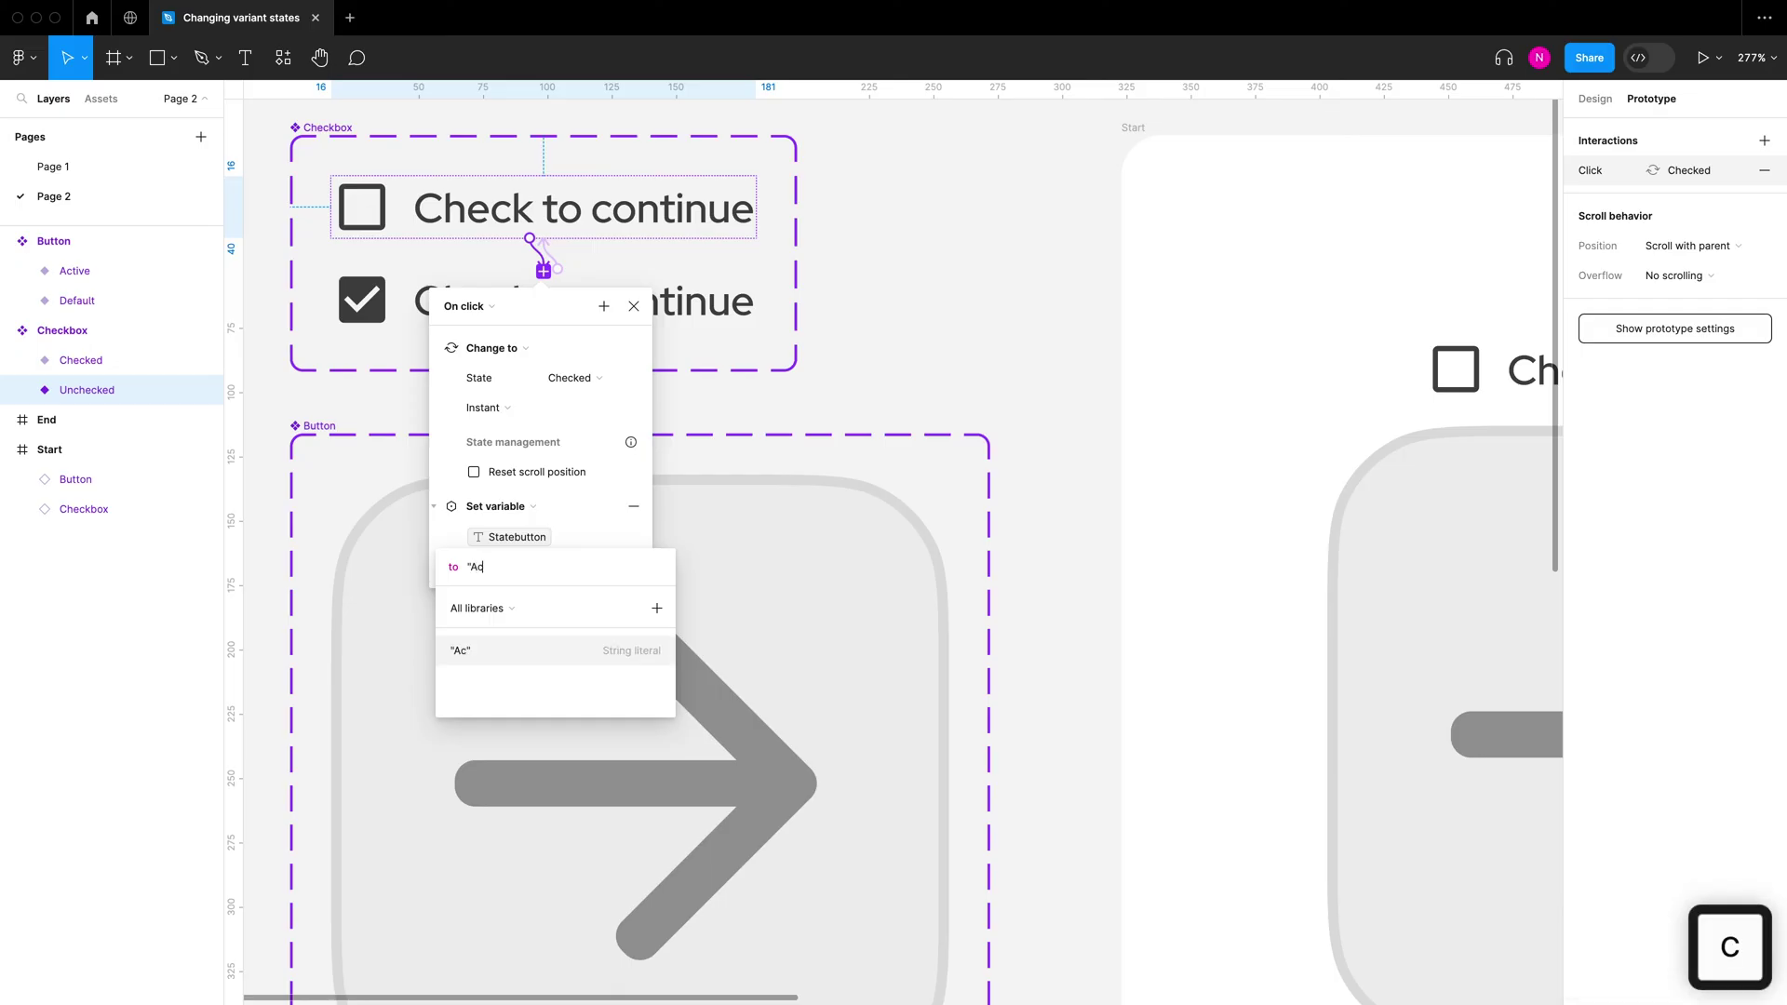
pyautogui.write('tive"')
pyautogui.press('Return')
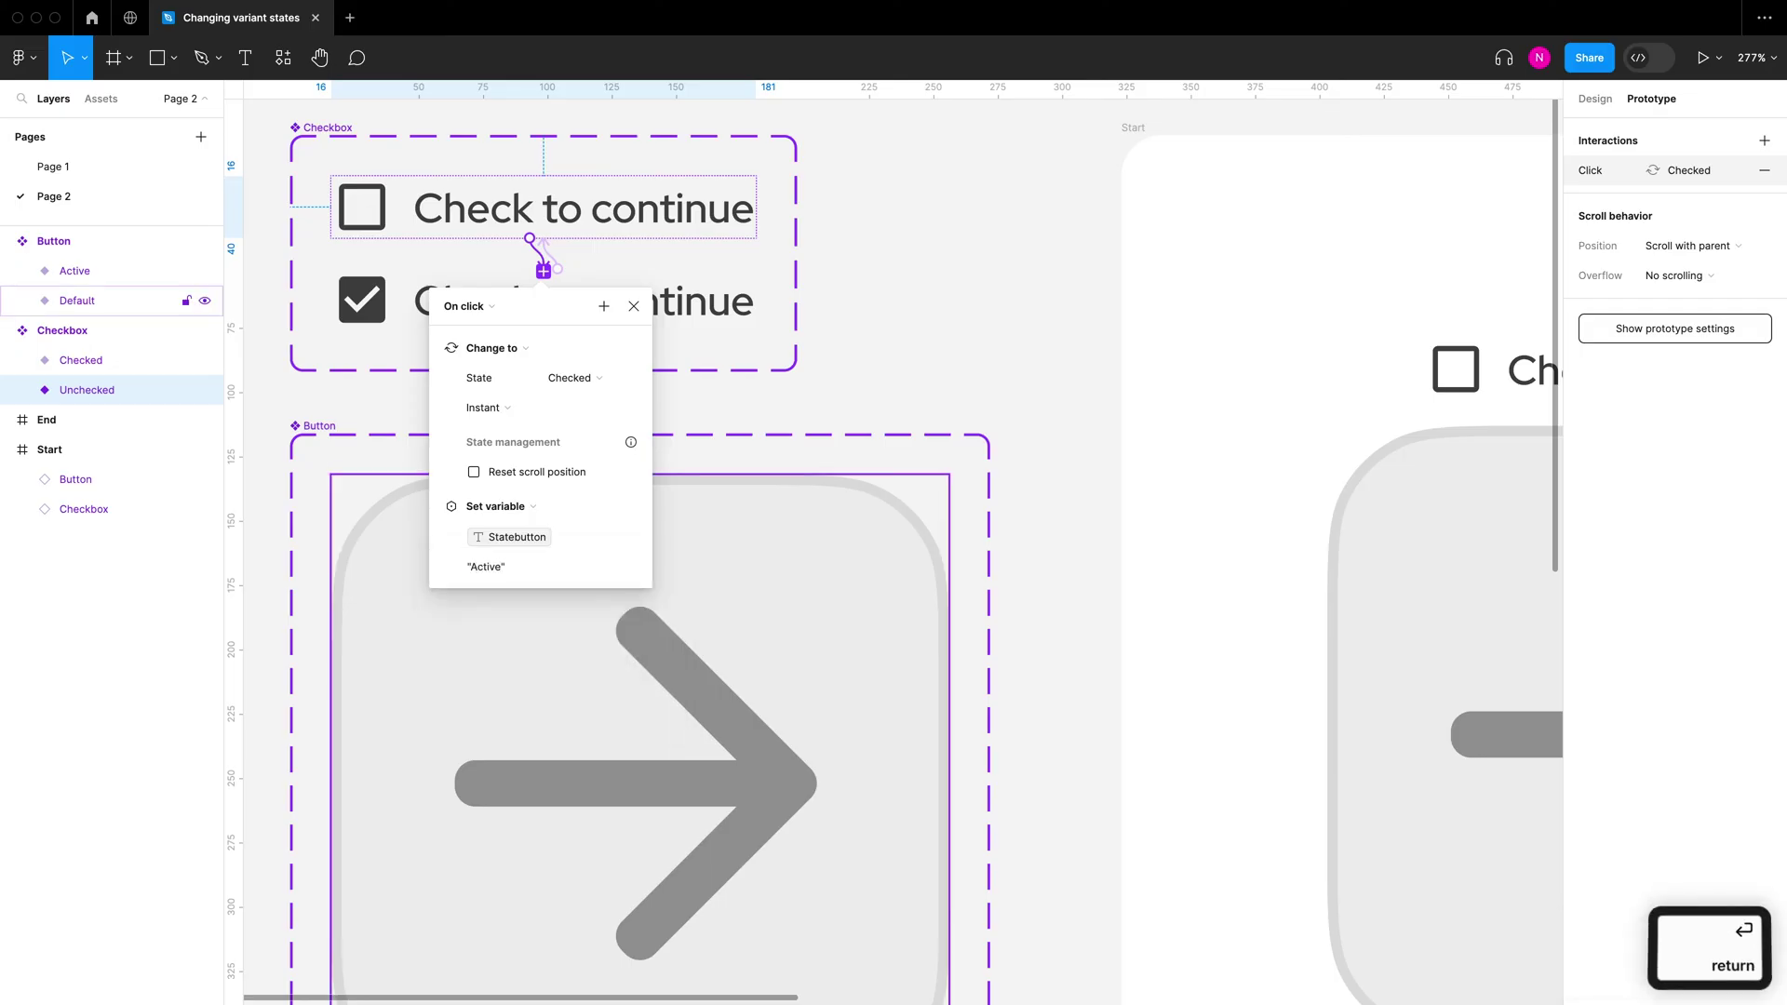
pyautogui.click(633, 307)
# Step: Give the Checked variant's click a Set variable action resetting Statebutton to "Default"
pyautogui.click(554, 259)
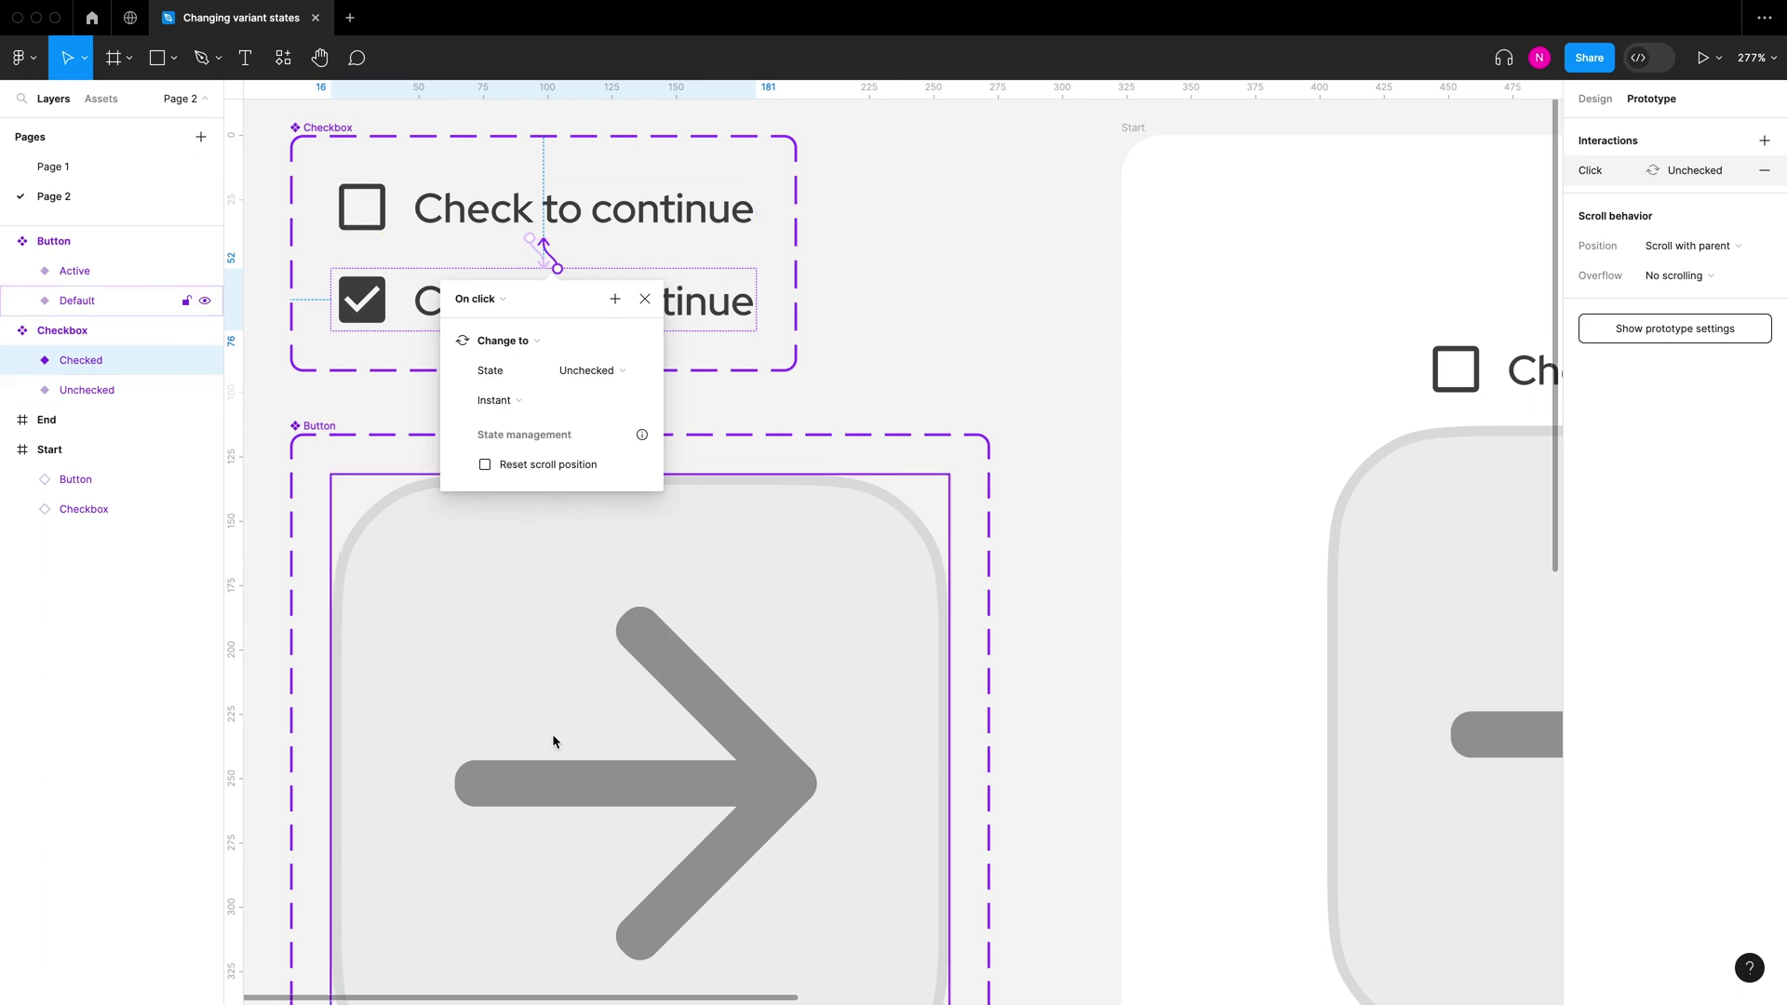
pyautogui.click(614, 300)
pyautogui.click(680, 419)
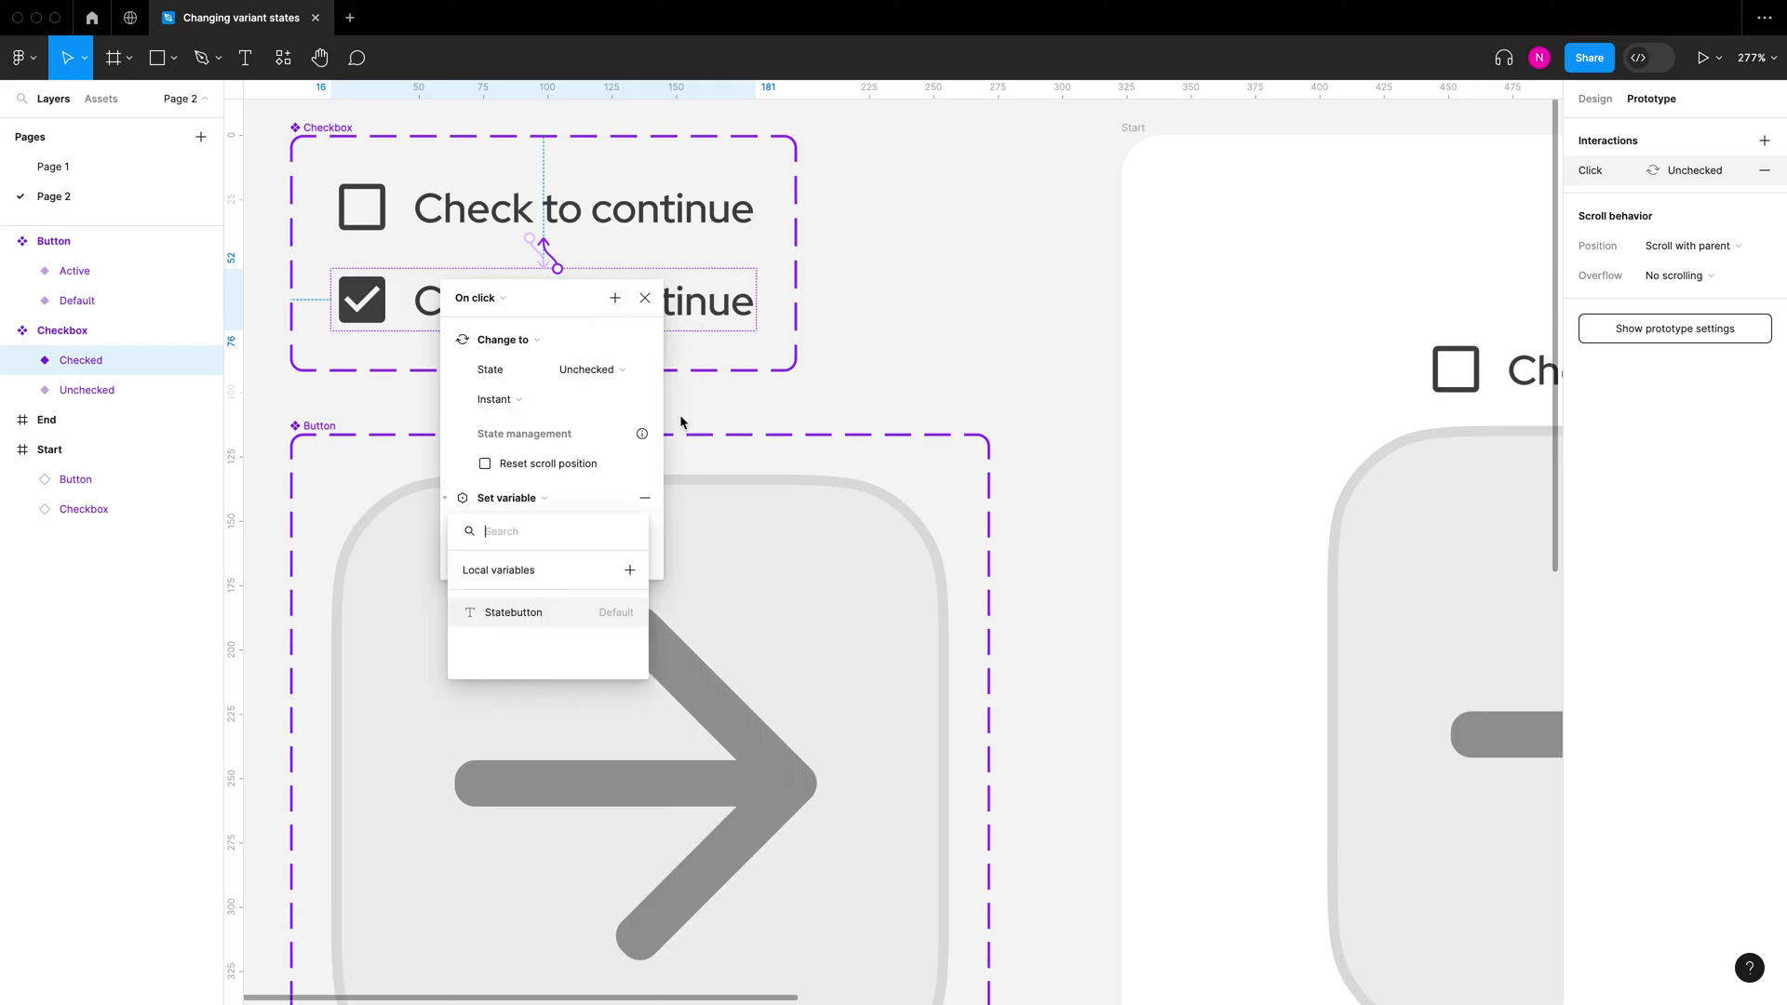
pyautogui.click(522, 614)
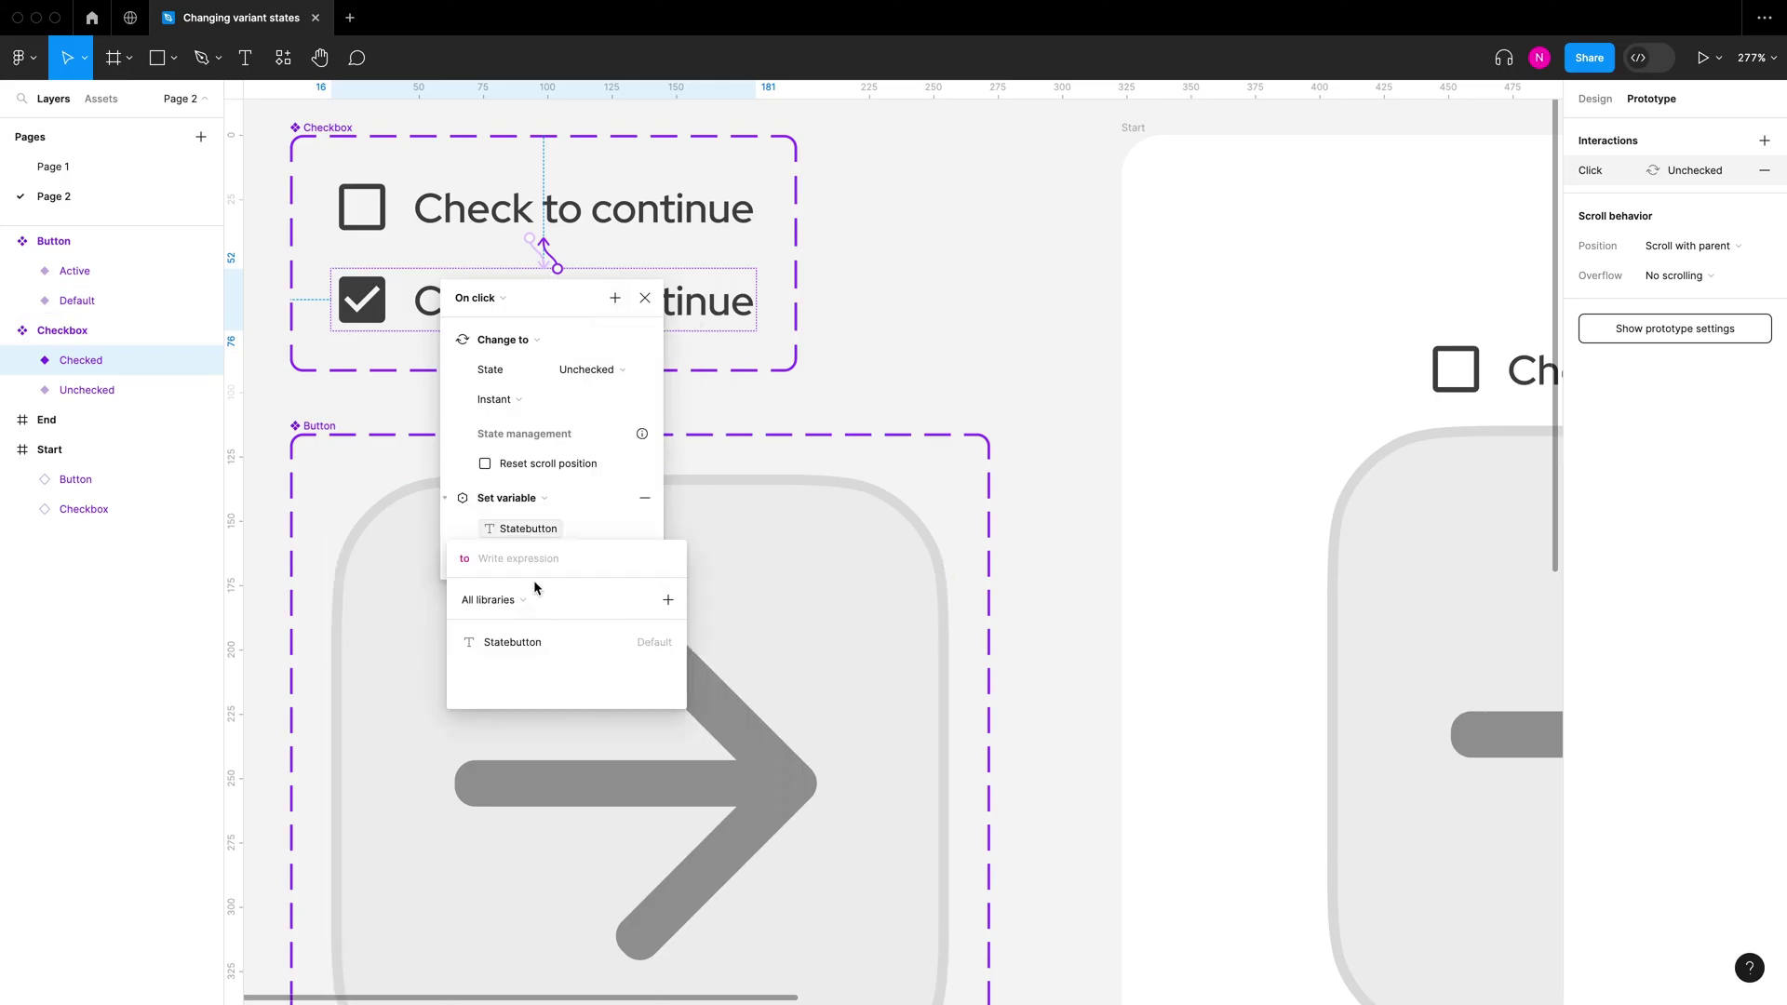
pyautogui.write('"da')
pyautogui.press('BackSpace')
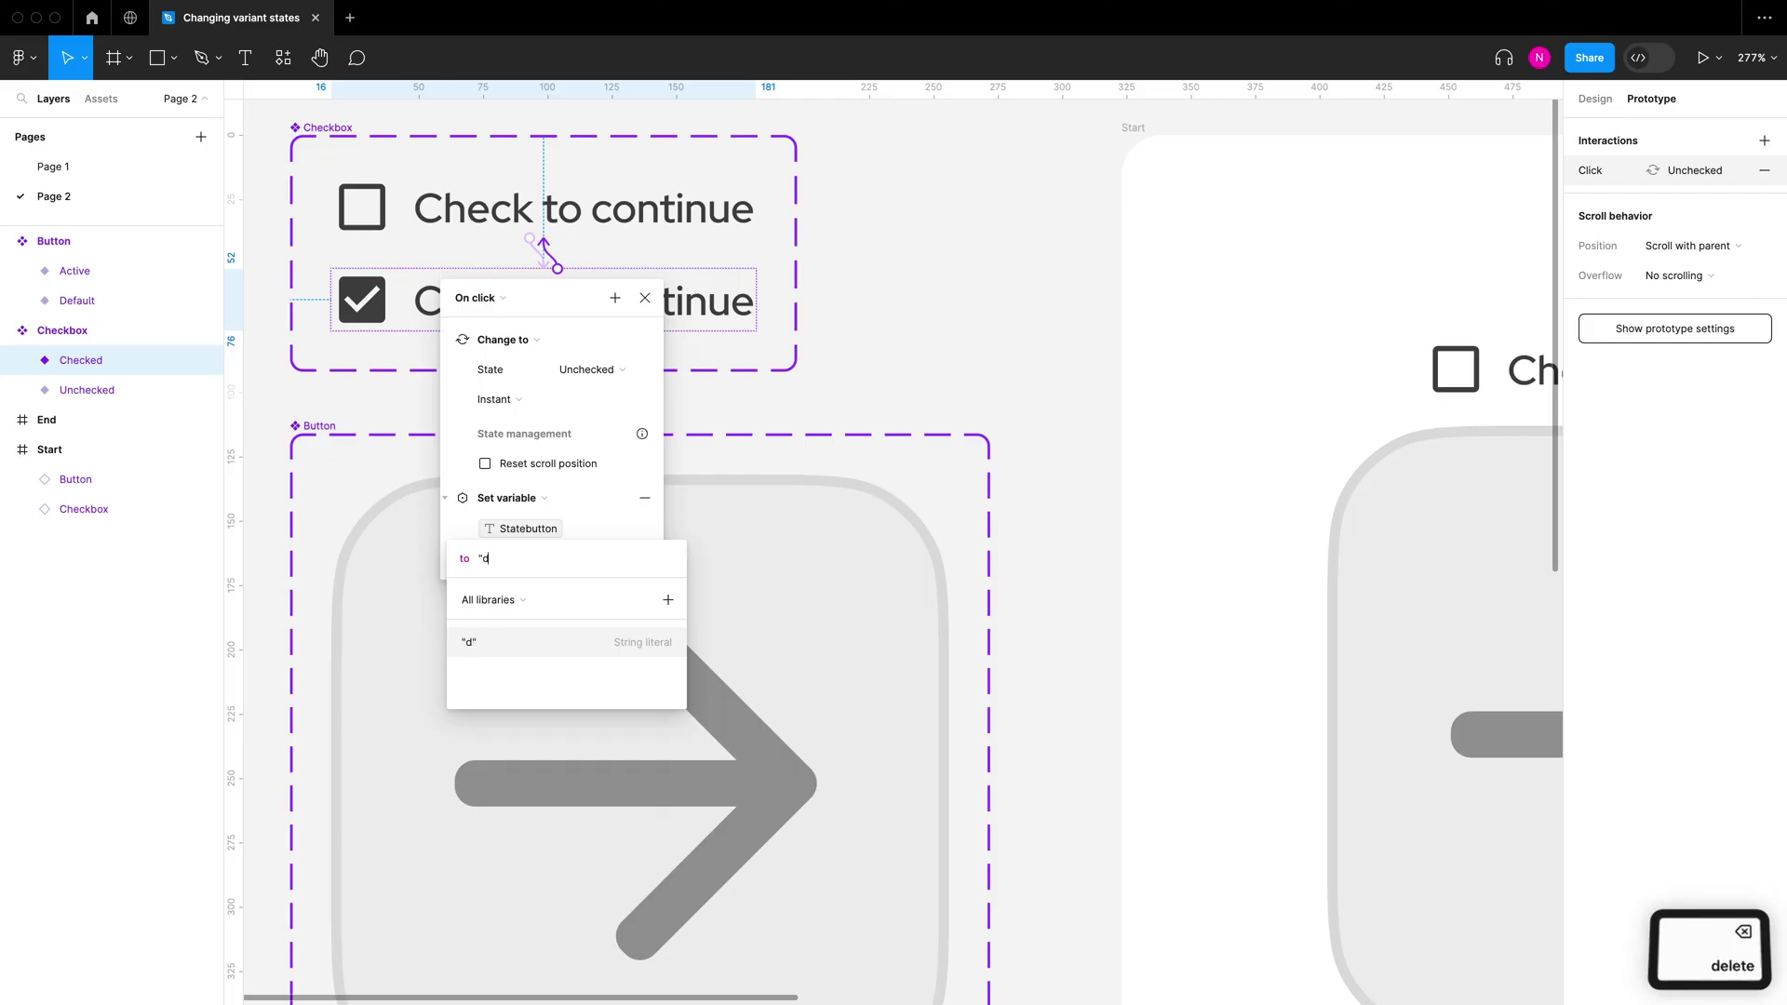
pyautogui.press('BackSpace')
pyautogui.write('Default')
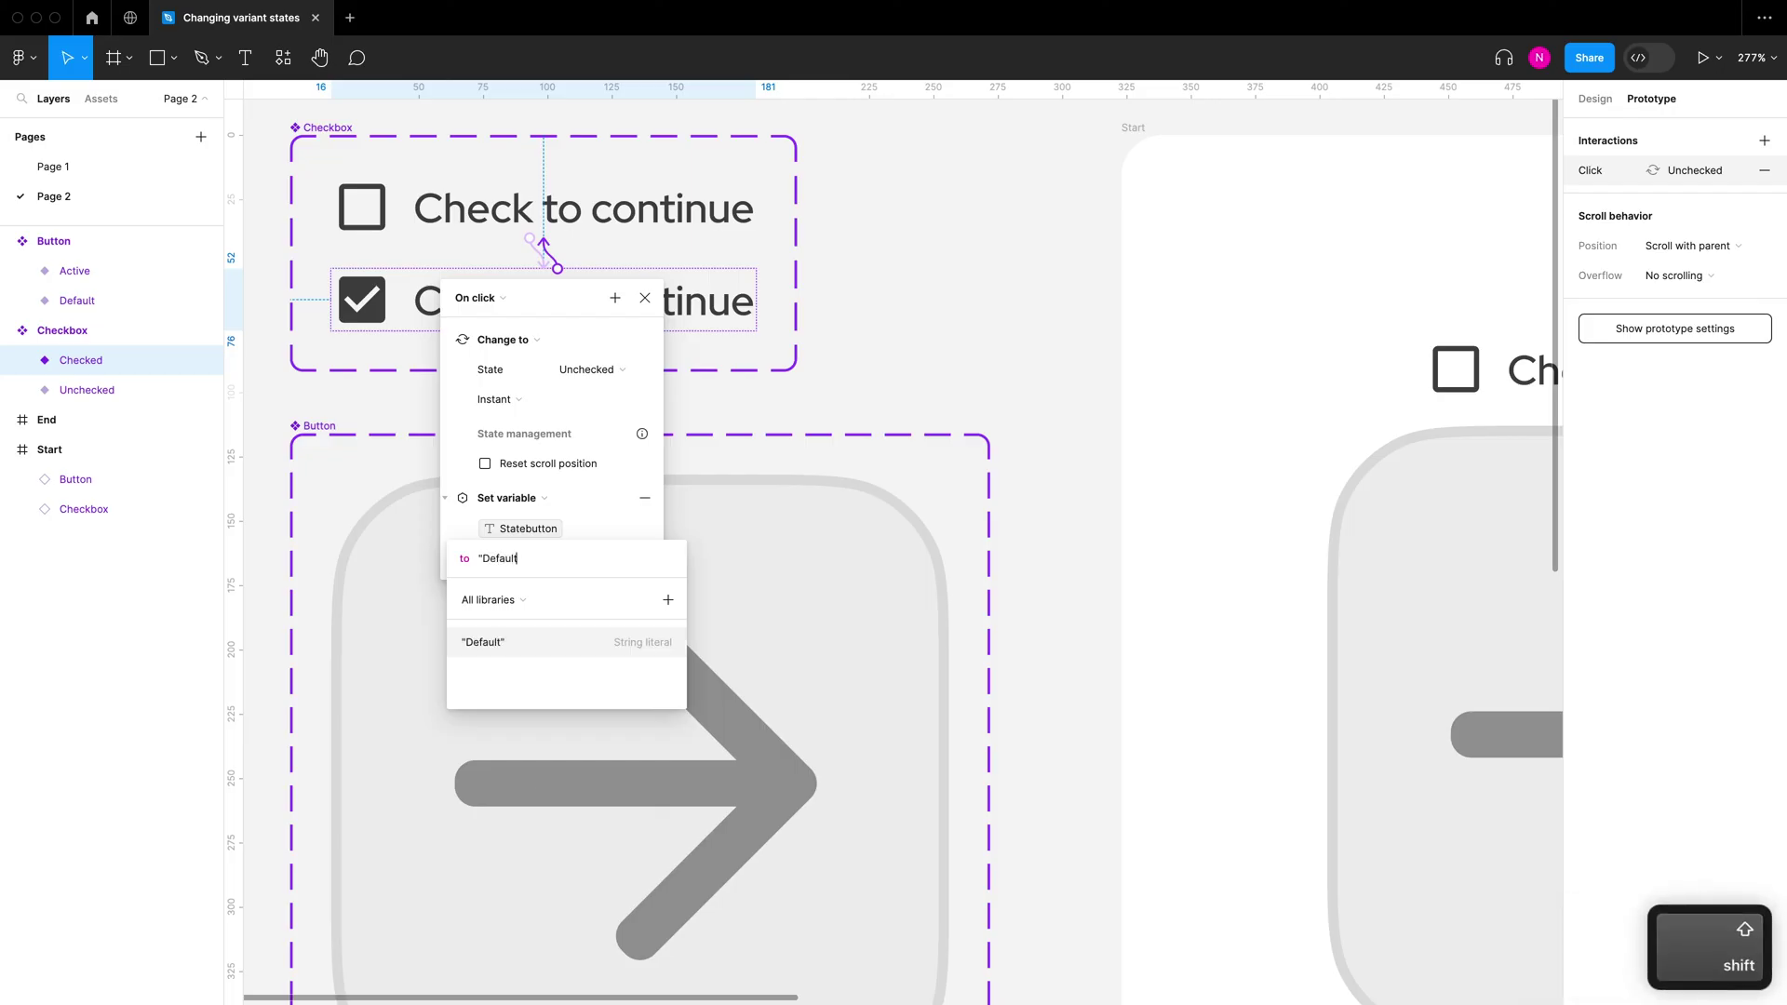
pyautogui.write('"')
pyautogui.press('Return')
# Step: Link the red Active button variant to the End frame with an instant Navigate to End interaction
pyautogui.click(957, 279)
pyautogui.scroll(-3, 761, 270)
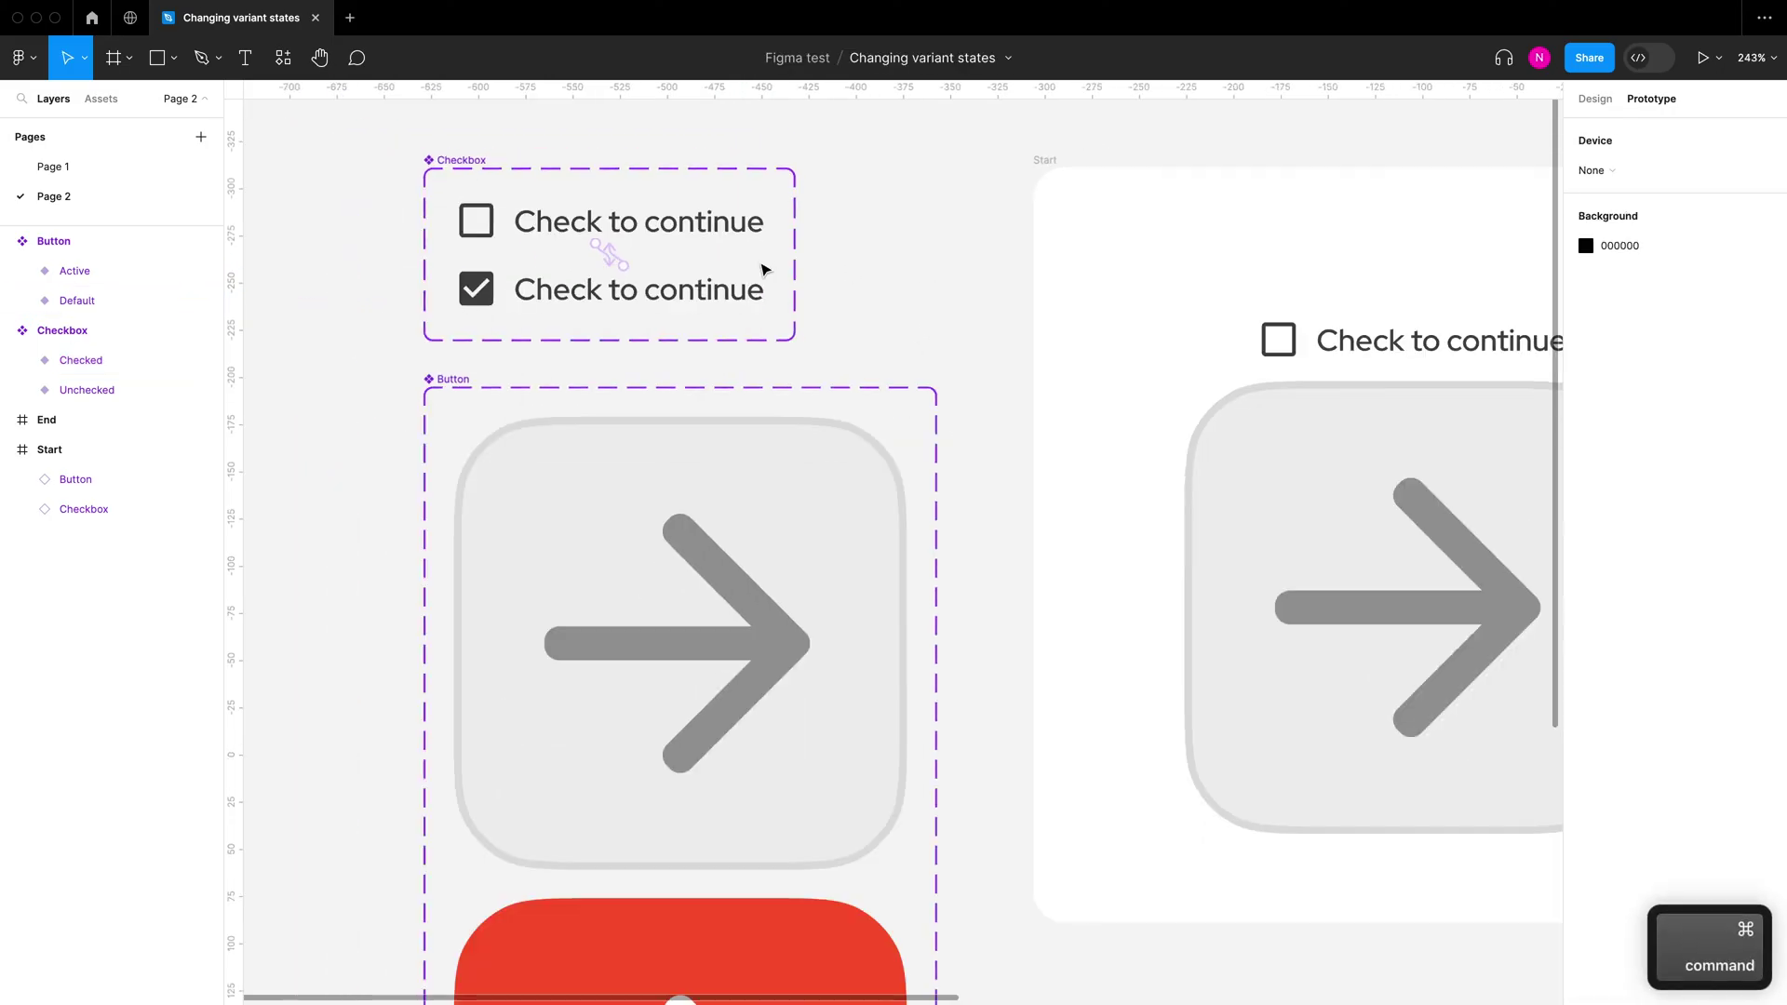
pyautogui.scroll(-5, 761, 270)
pyautogui.scroll(-3, 675, 297)
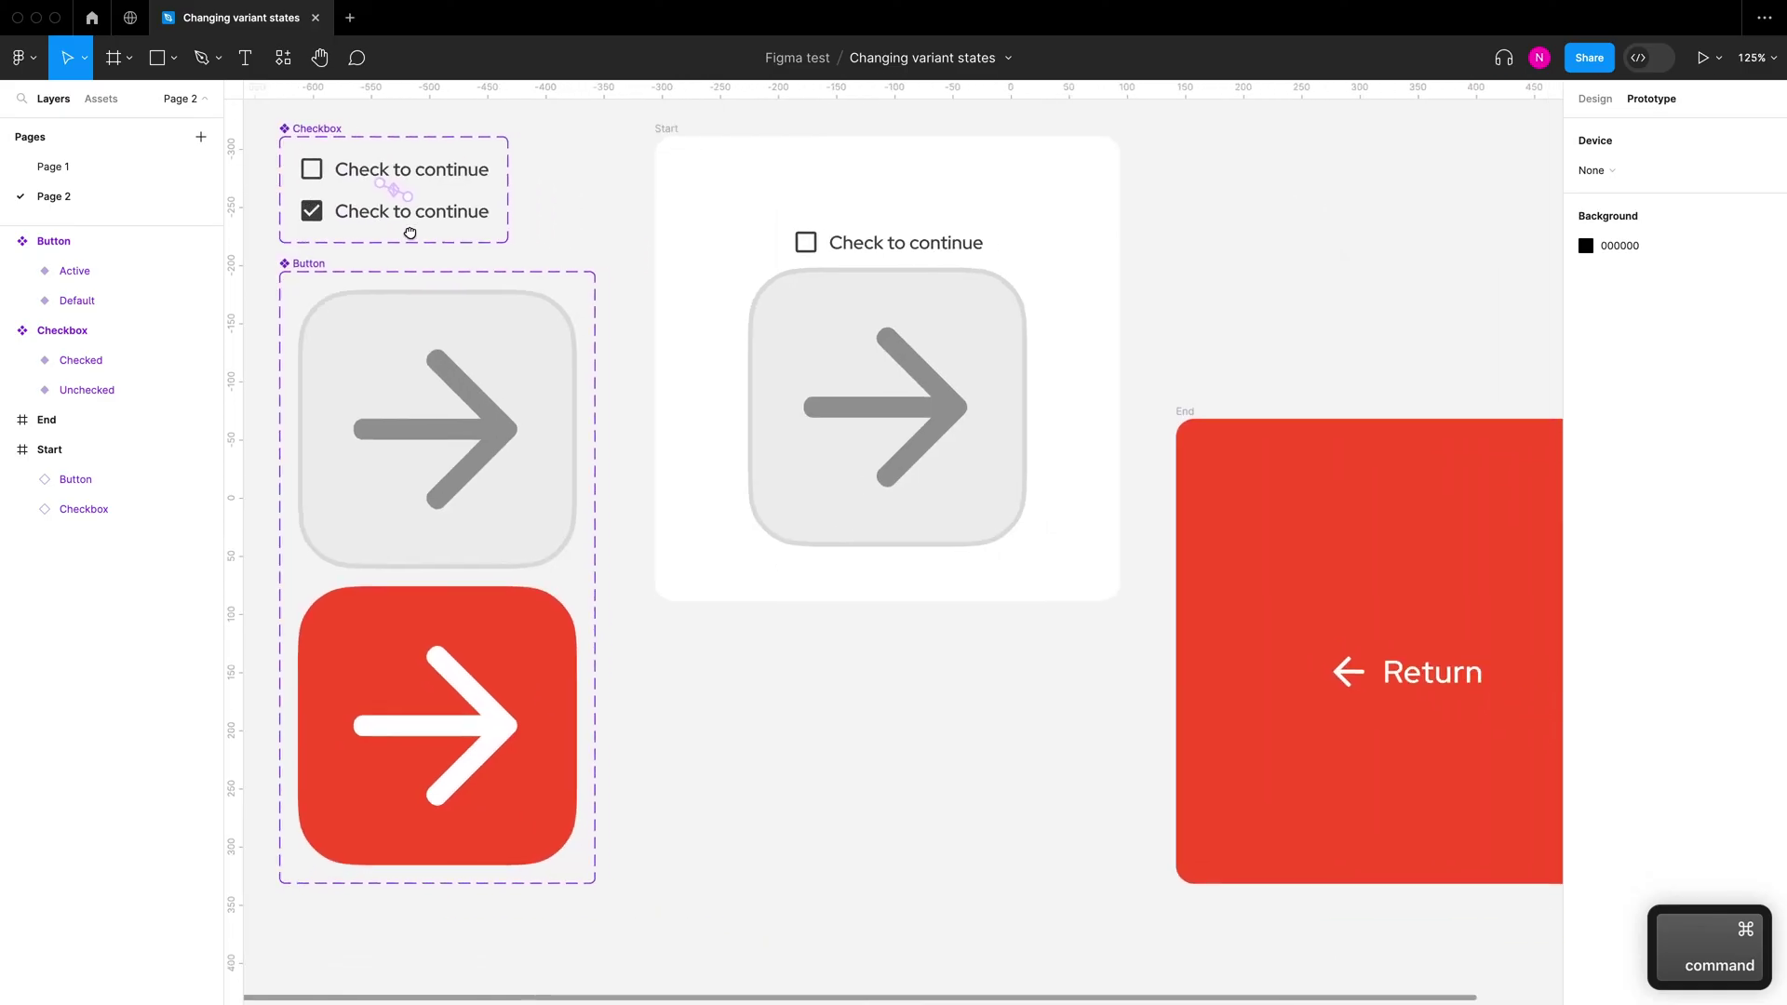
pyautogui.click(511, 666)
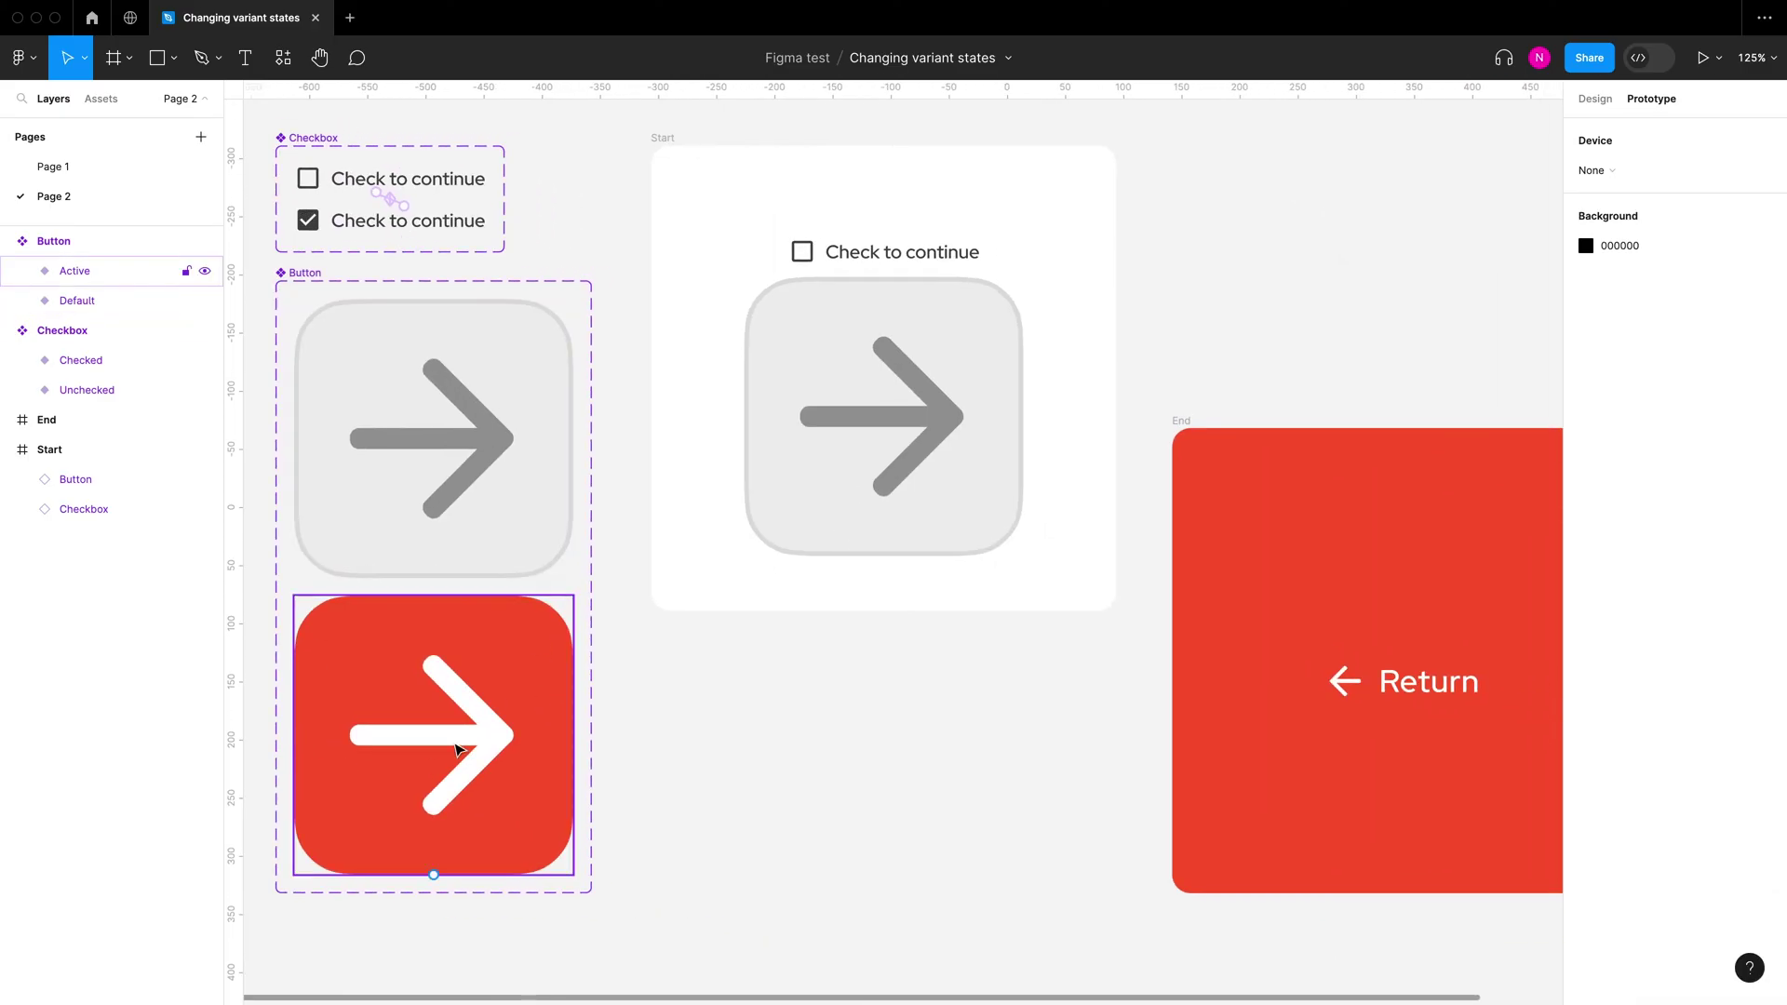
pyautogui.click(274, 639)
pyautogui.hscroll(1, 1169, 627)
pyautogui.scroll(1, 1169, 626)
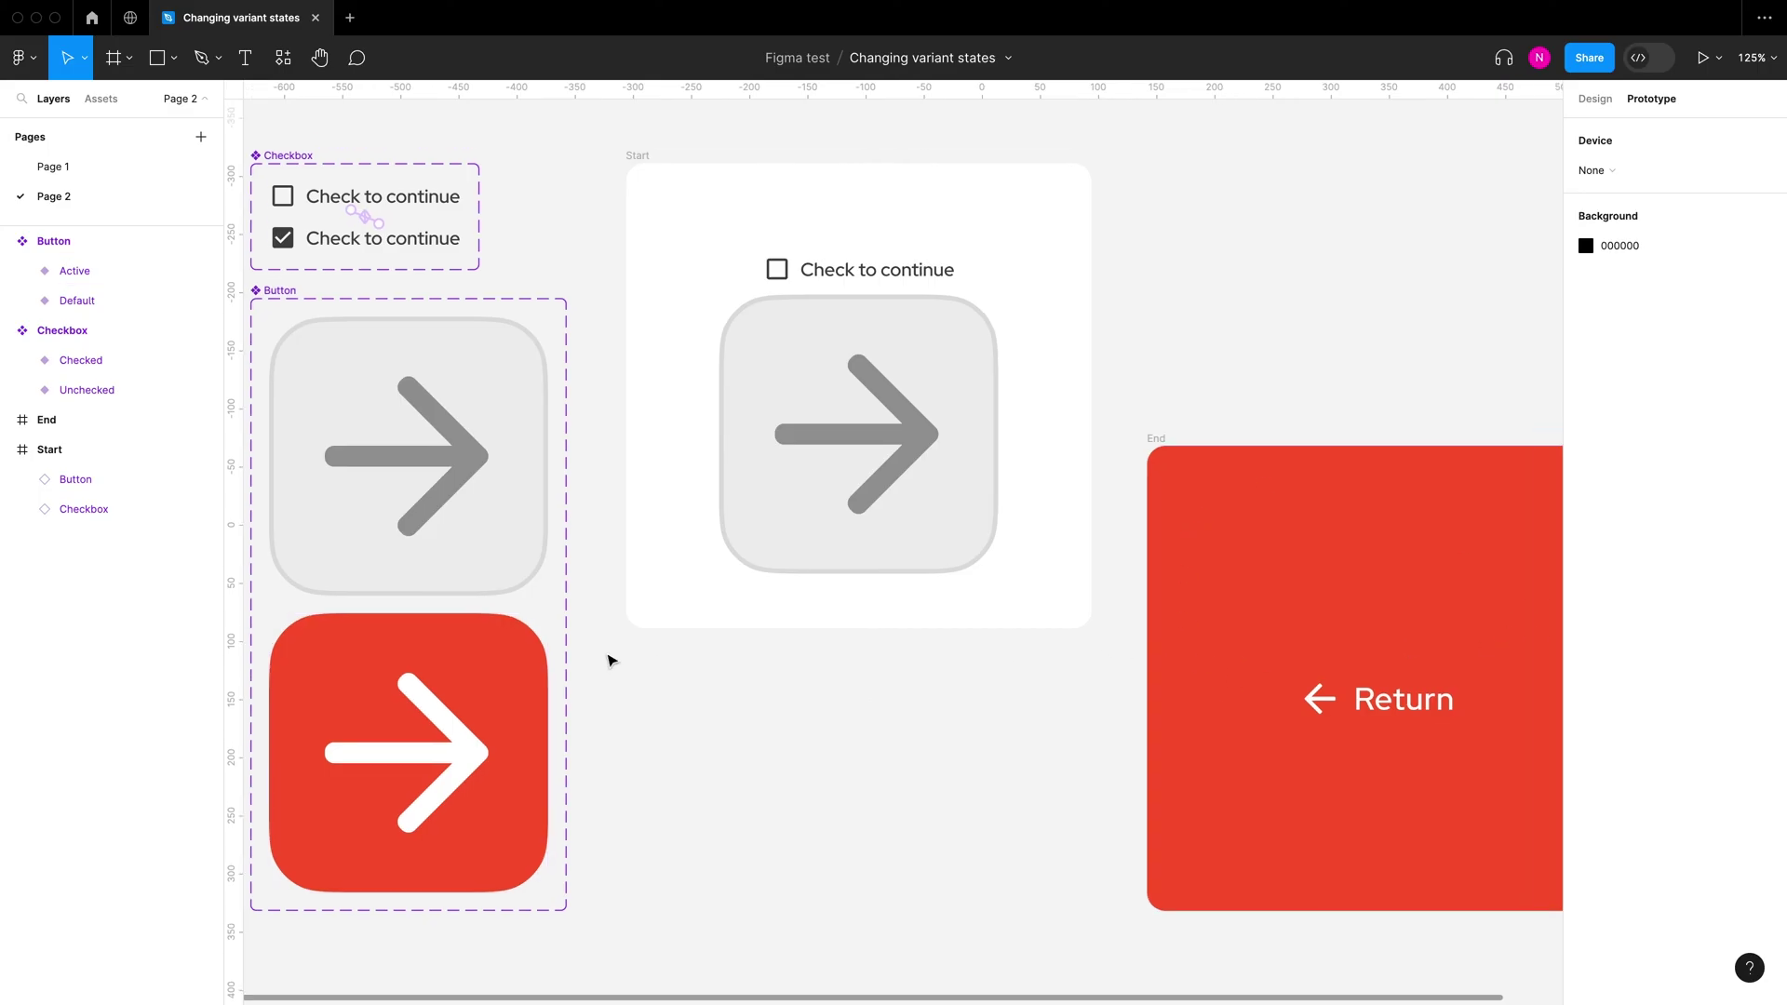
pyautogui.click(529, 689)
pyautogui.scroll(-1, 376, 739)
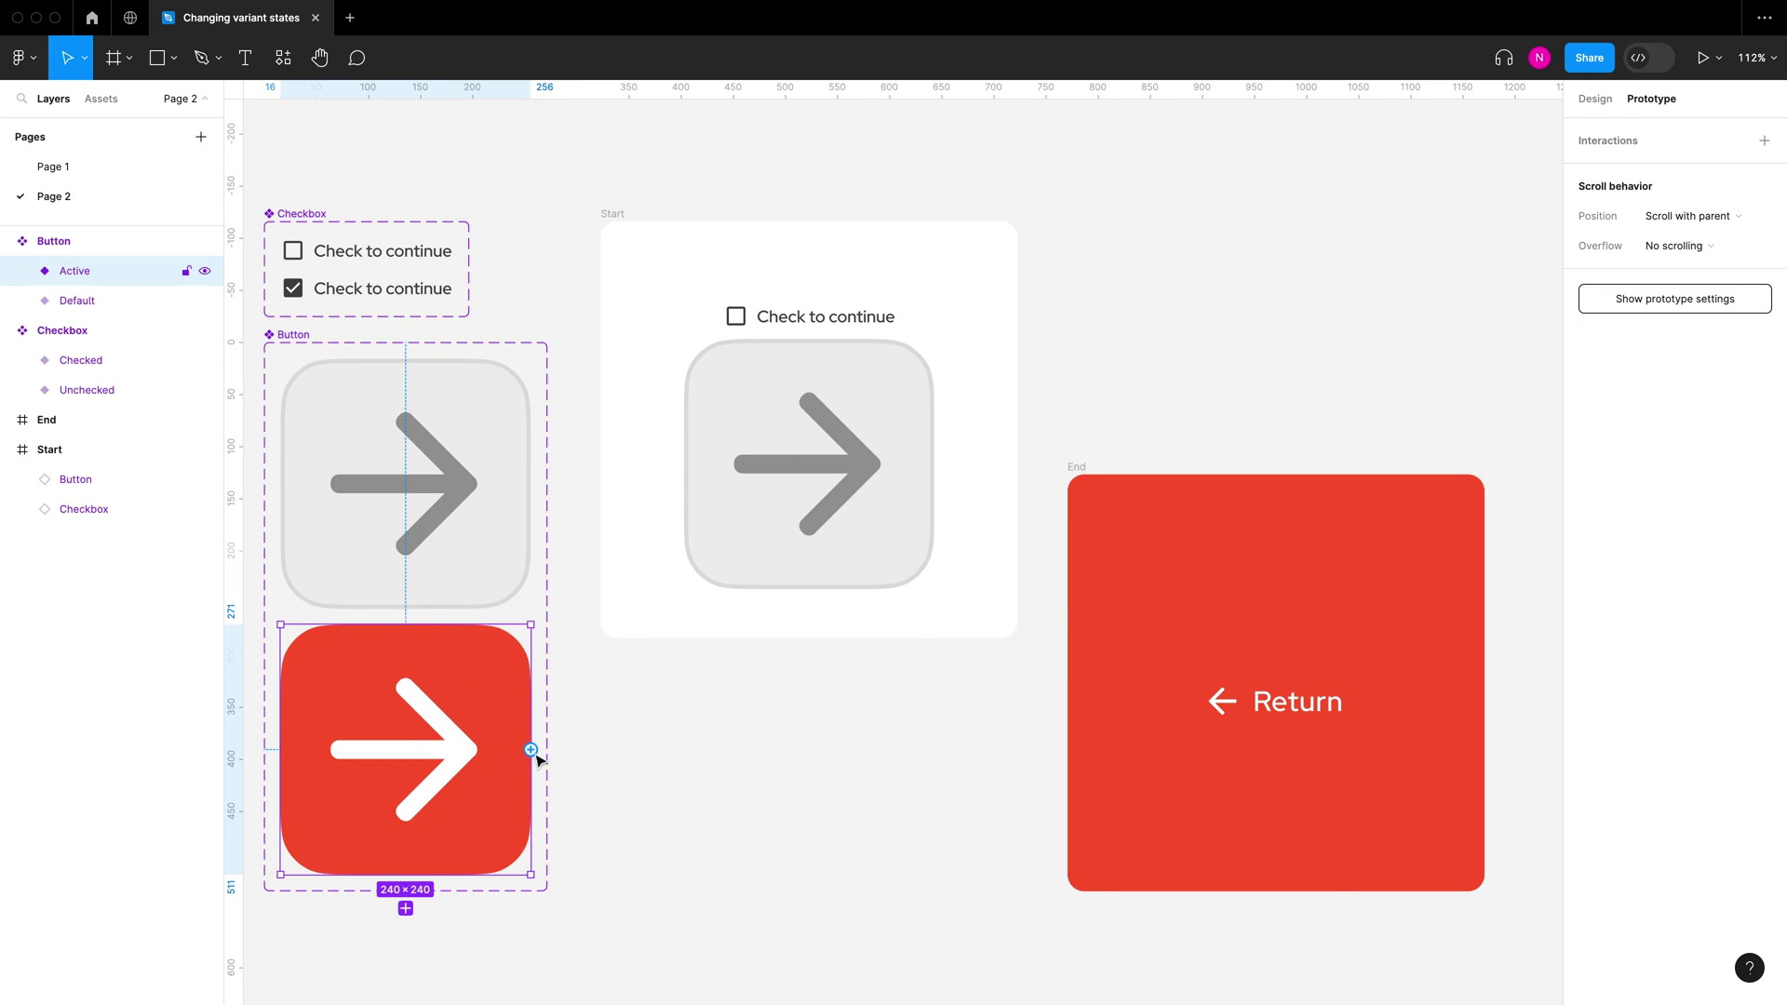
pyautogui.moveTo(530, 749); pyautogui.dragTo(1108, 700)
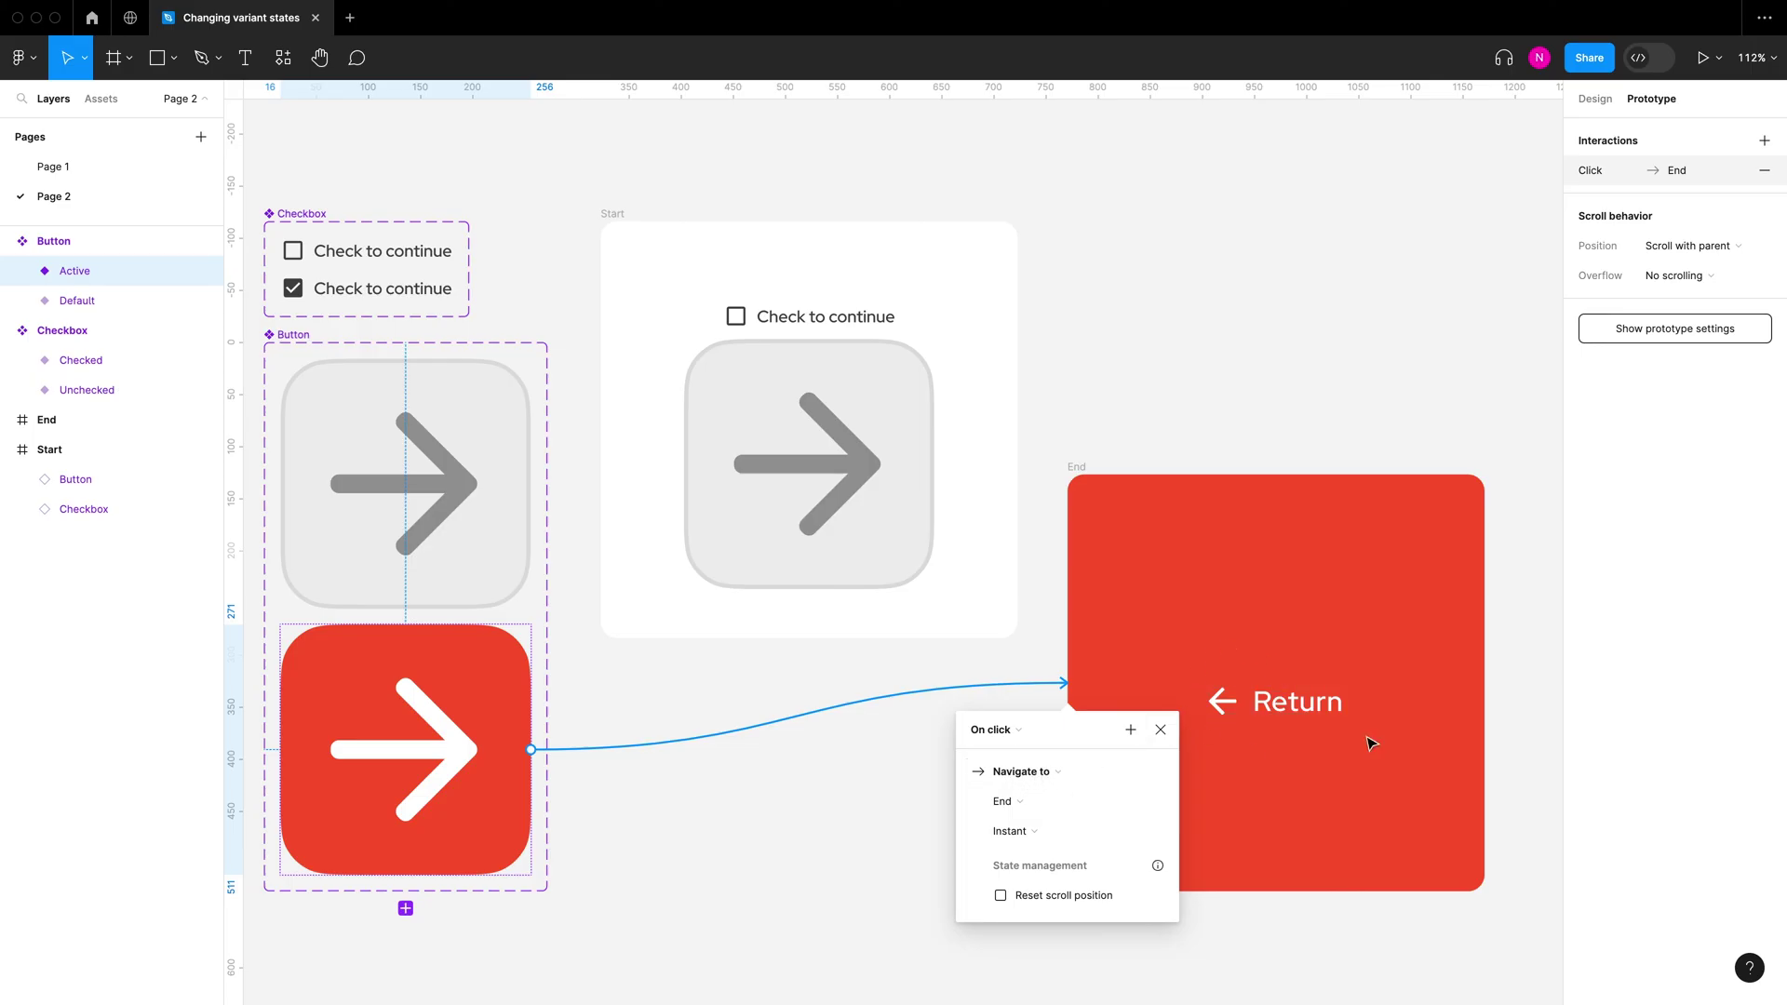
pyautogui.click(1163, 731)
pyautogui.click(809, 463)
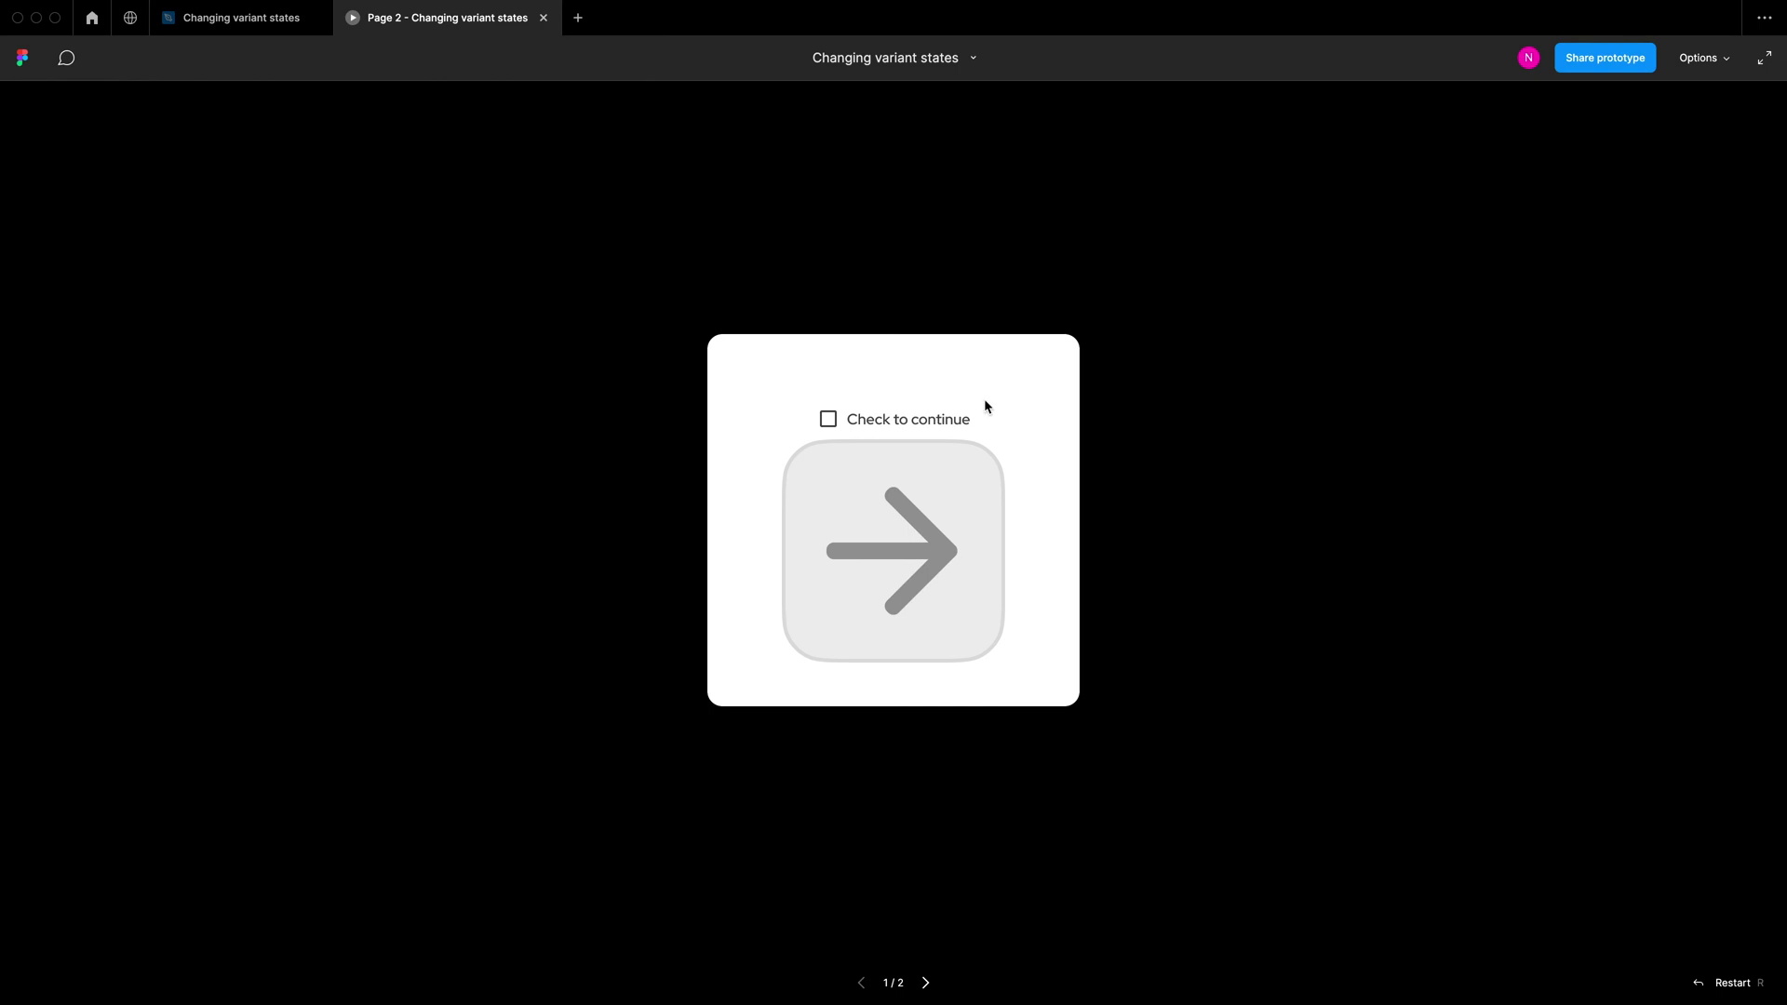
# Step: In the full-screen preview, tick the checkbox to turn the button red, then follow it to End
pyautogui.press('z')
pyautogui.press('z')
pyautogui.press('z')
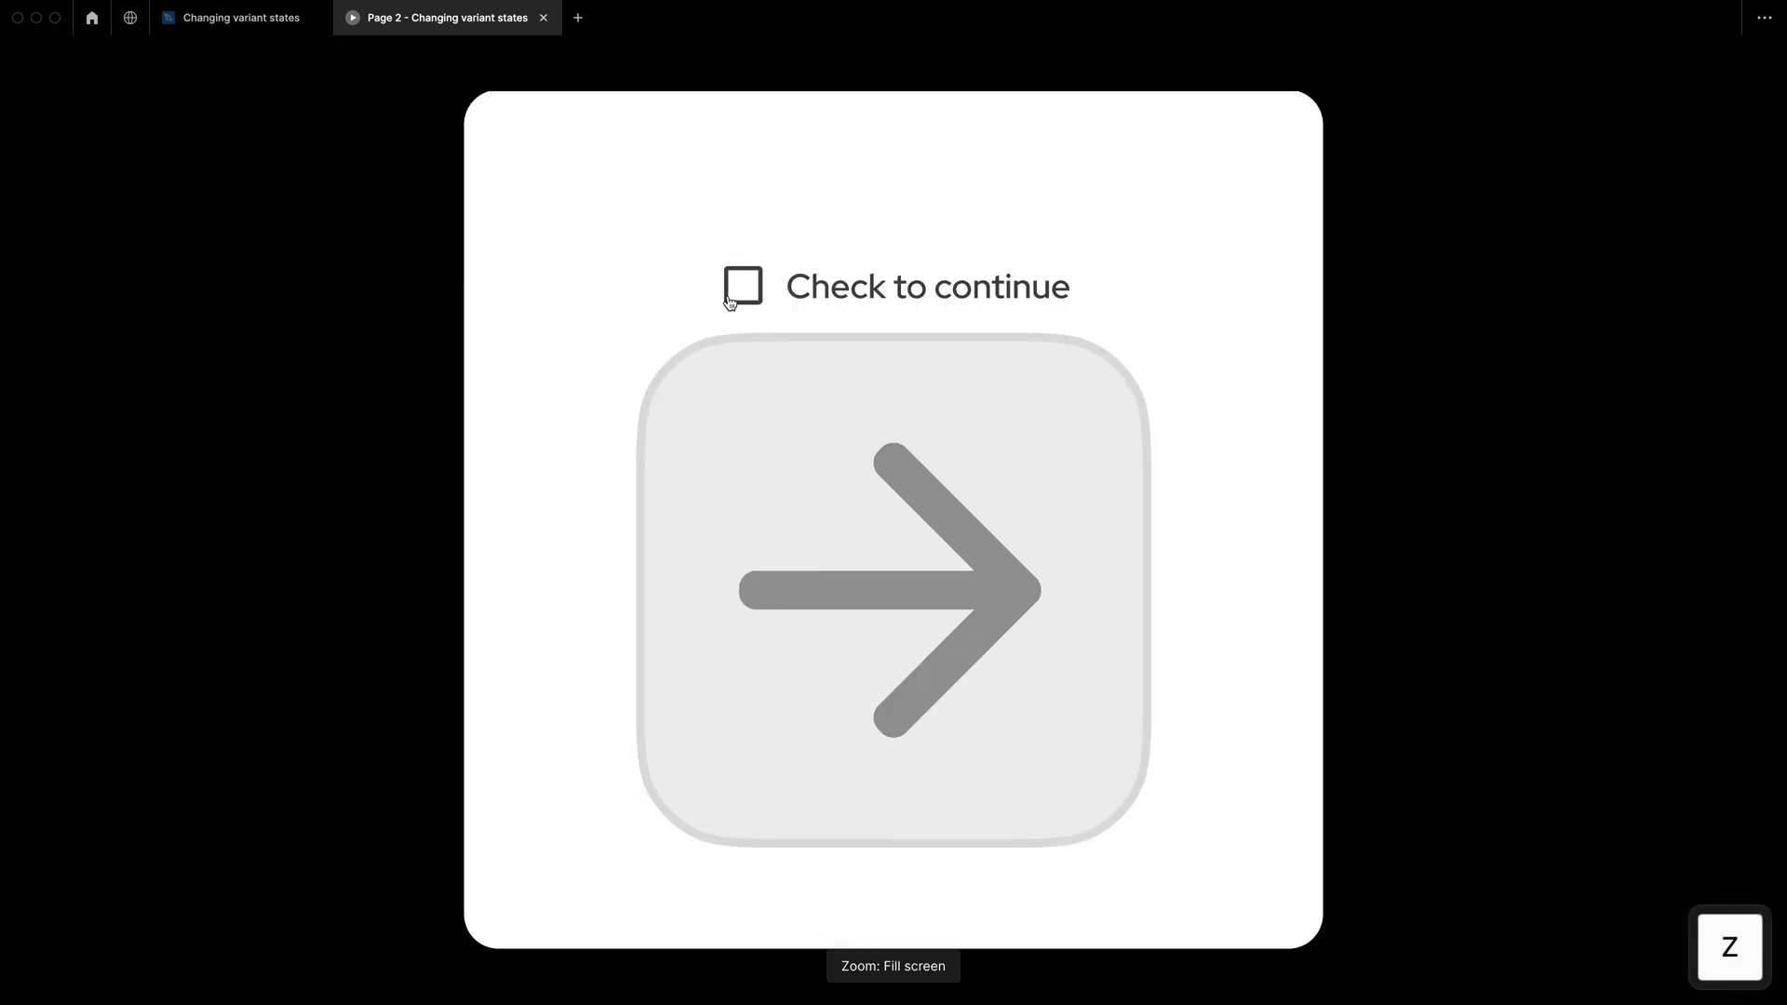
pyautogui.click(735, 303)
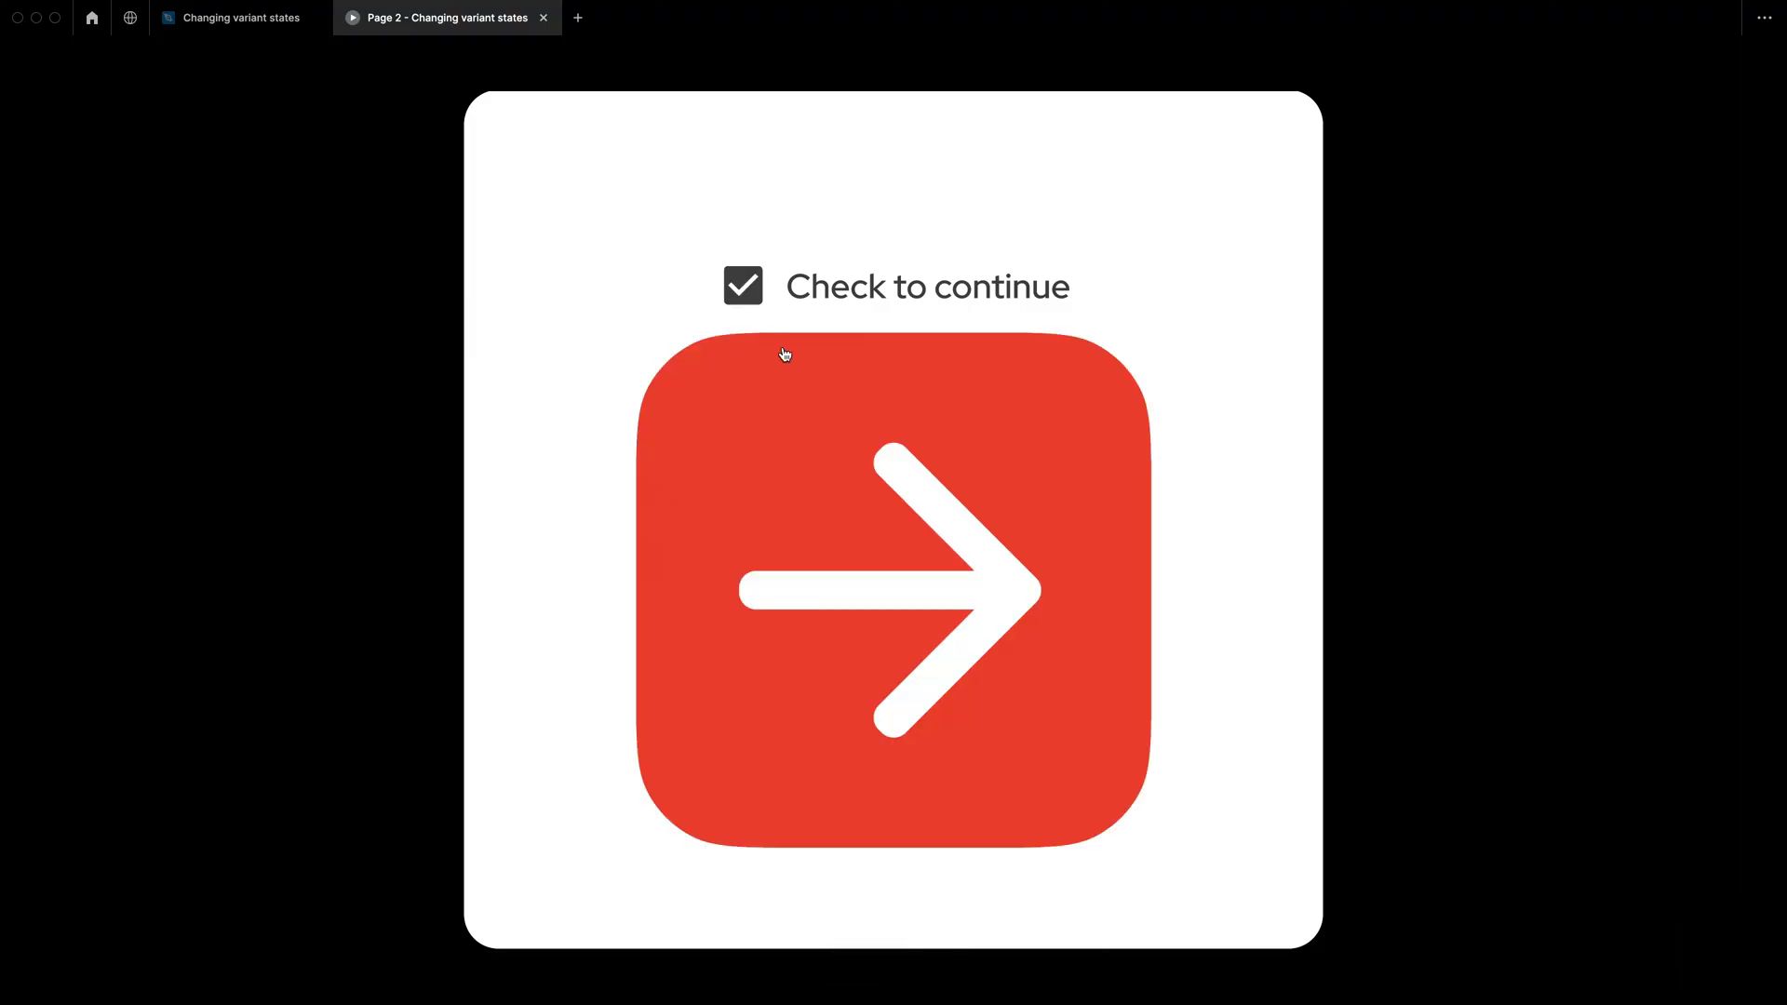
pyautogui.click(745, 289)
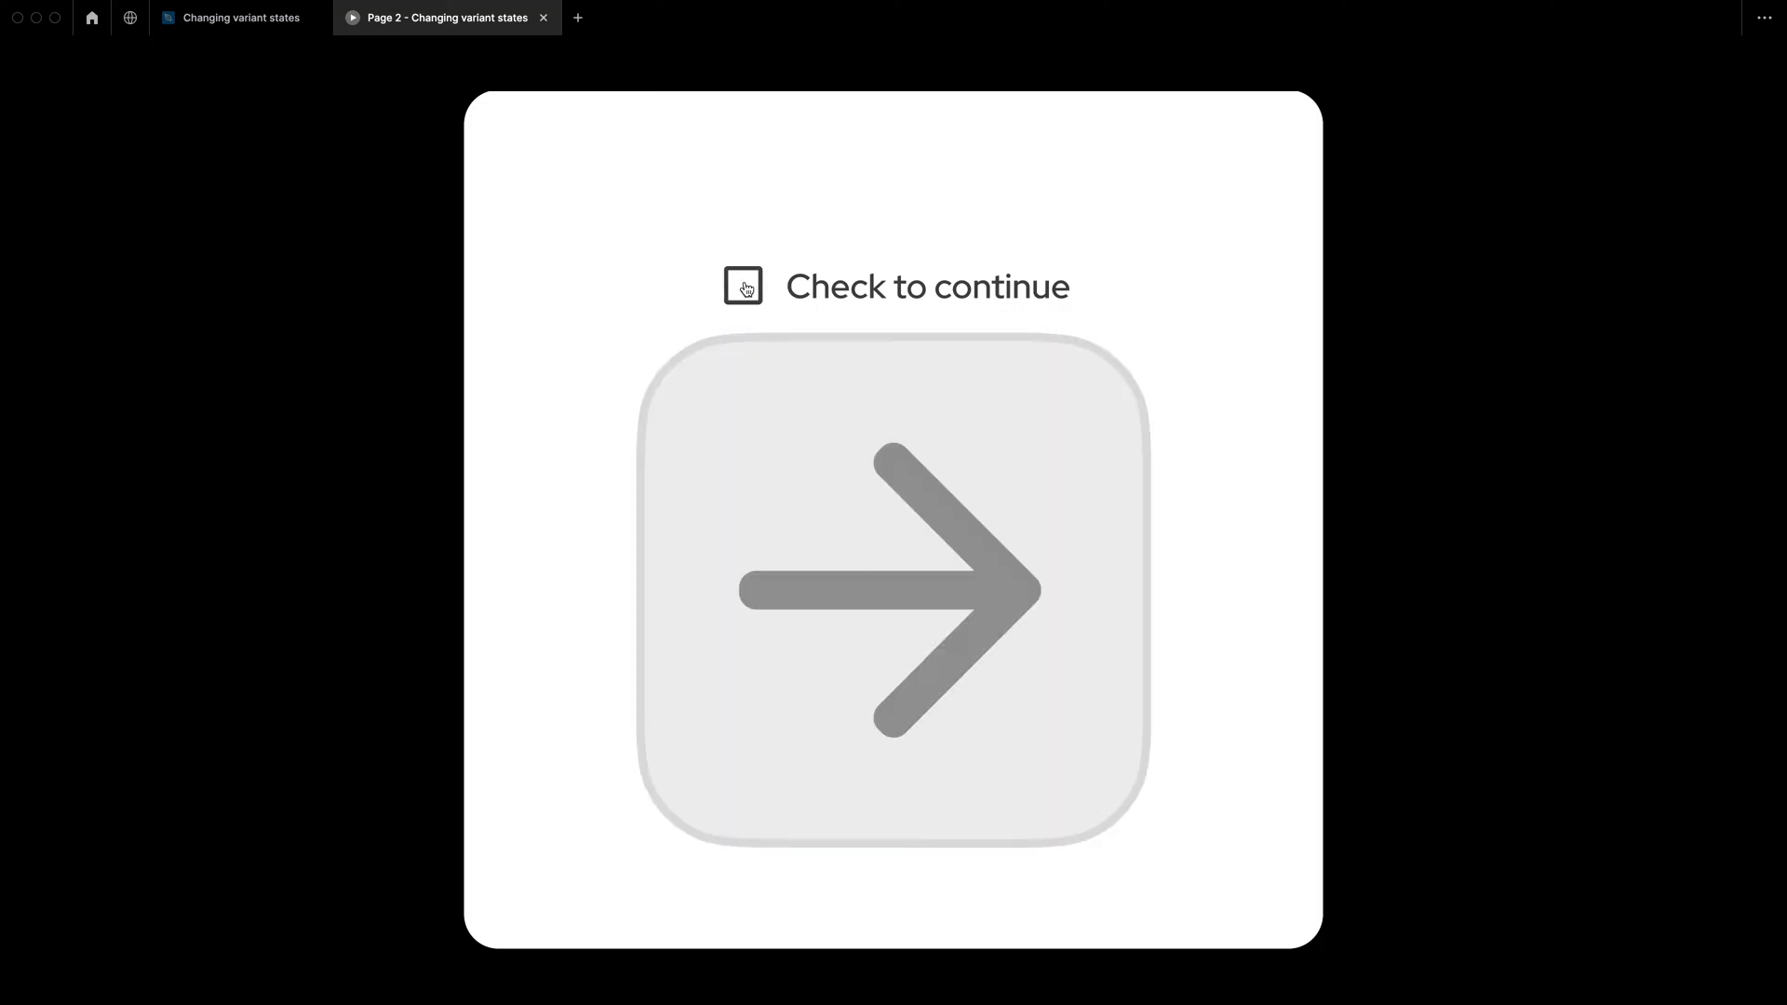
pyautogui.click(745, 289)
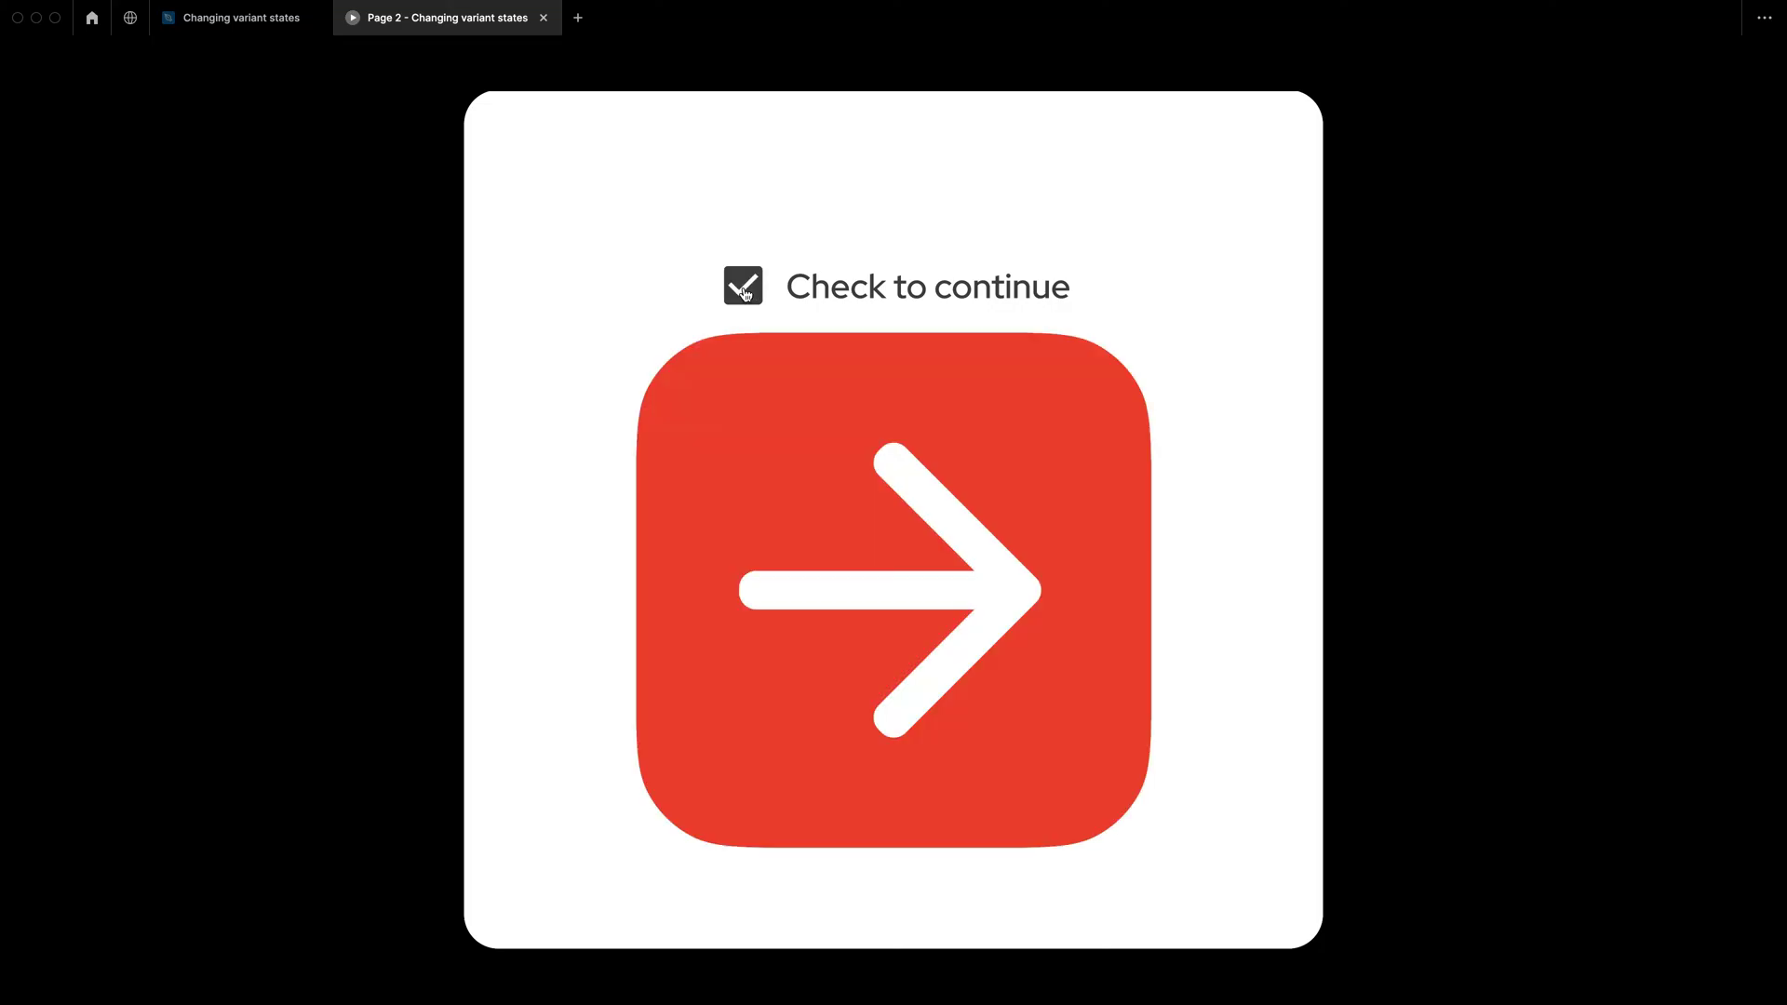
pyautogui.click(950, 453)
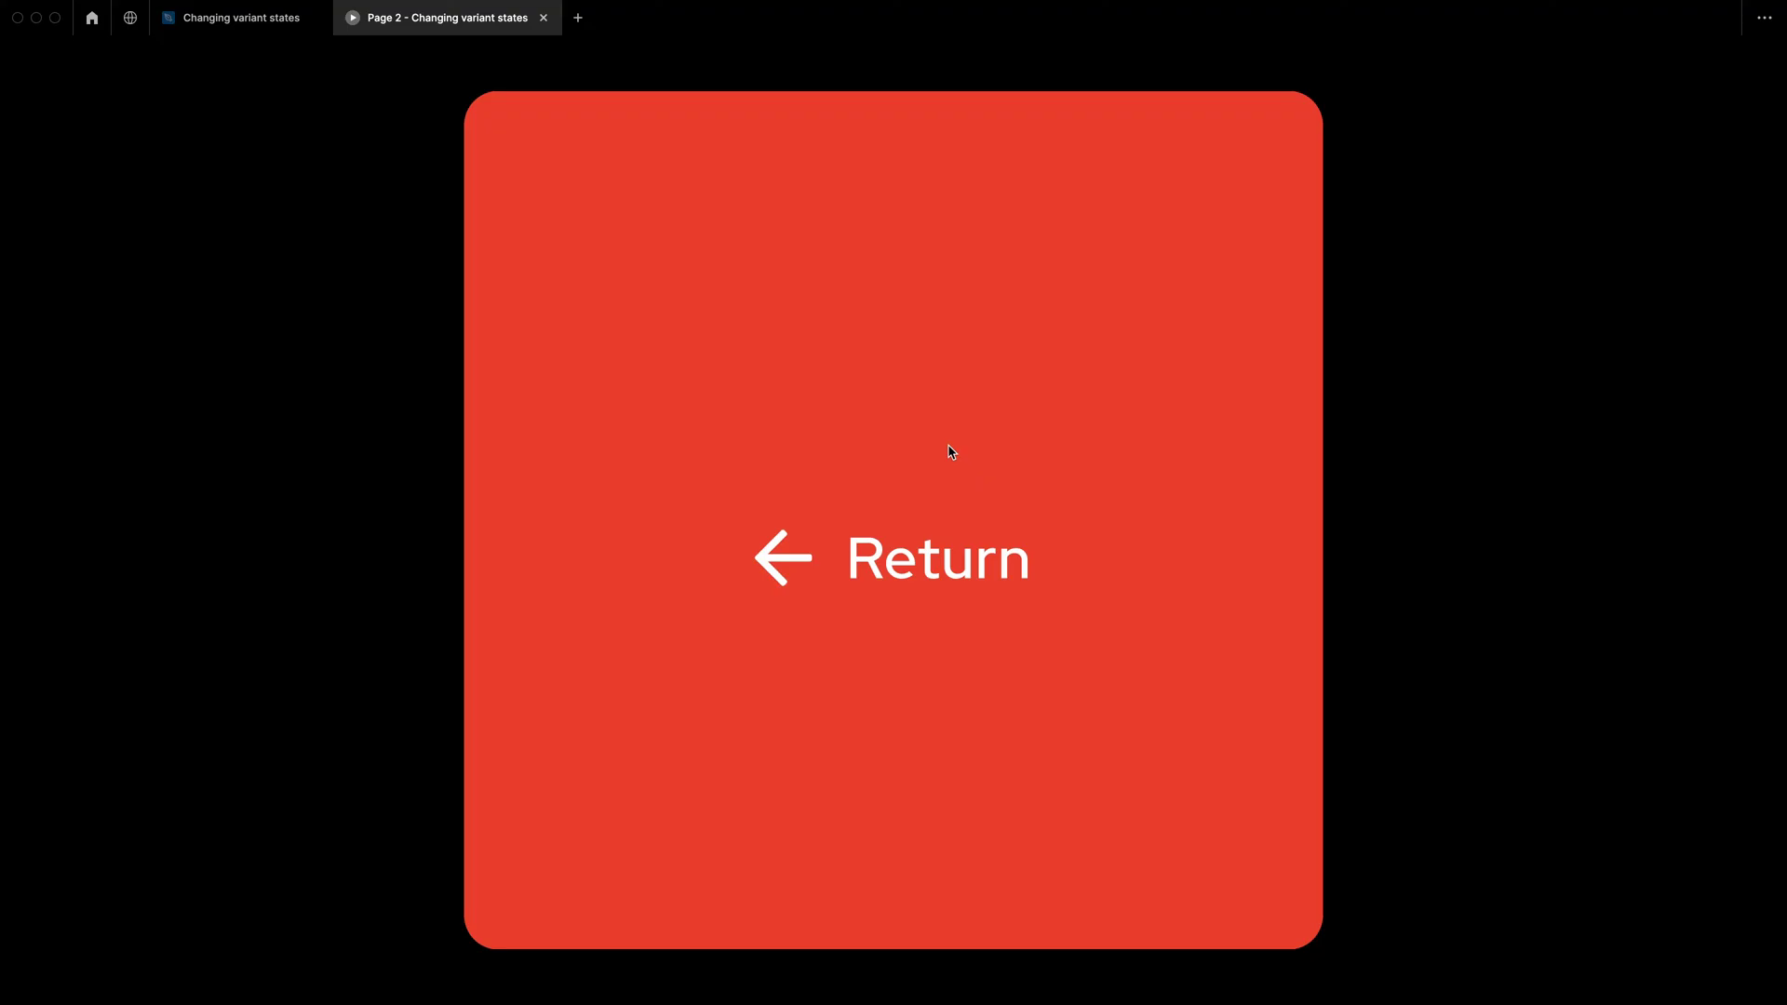
pyautogui.hotkey('ctrl', 'shift', 'Tab')
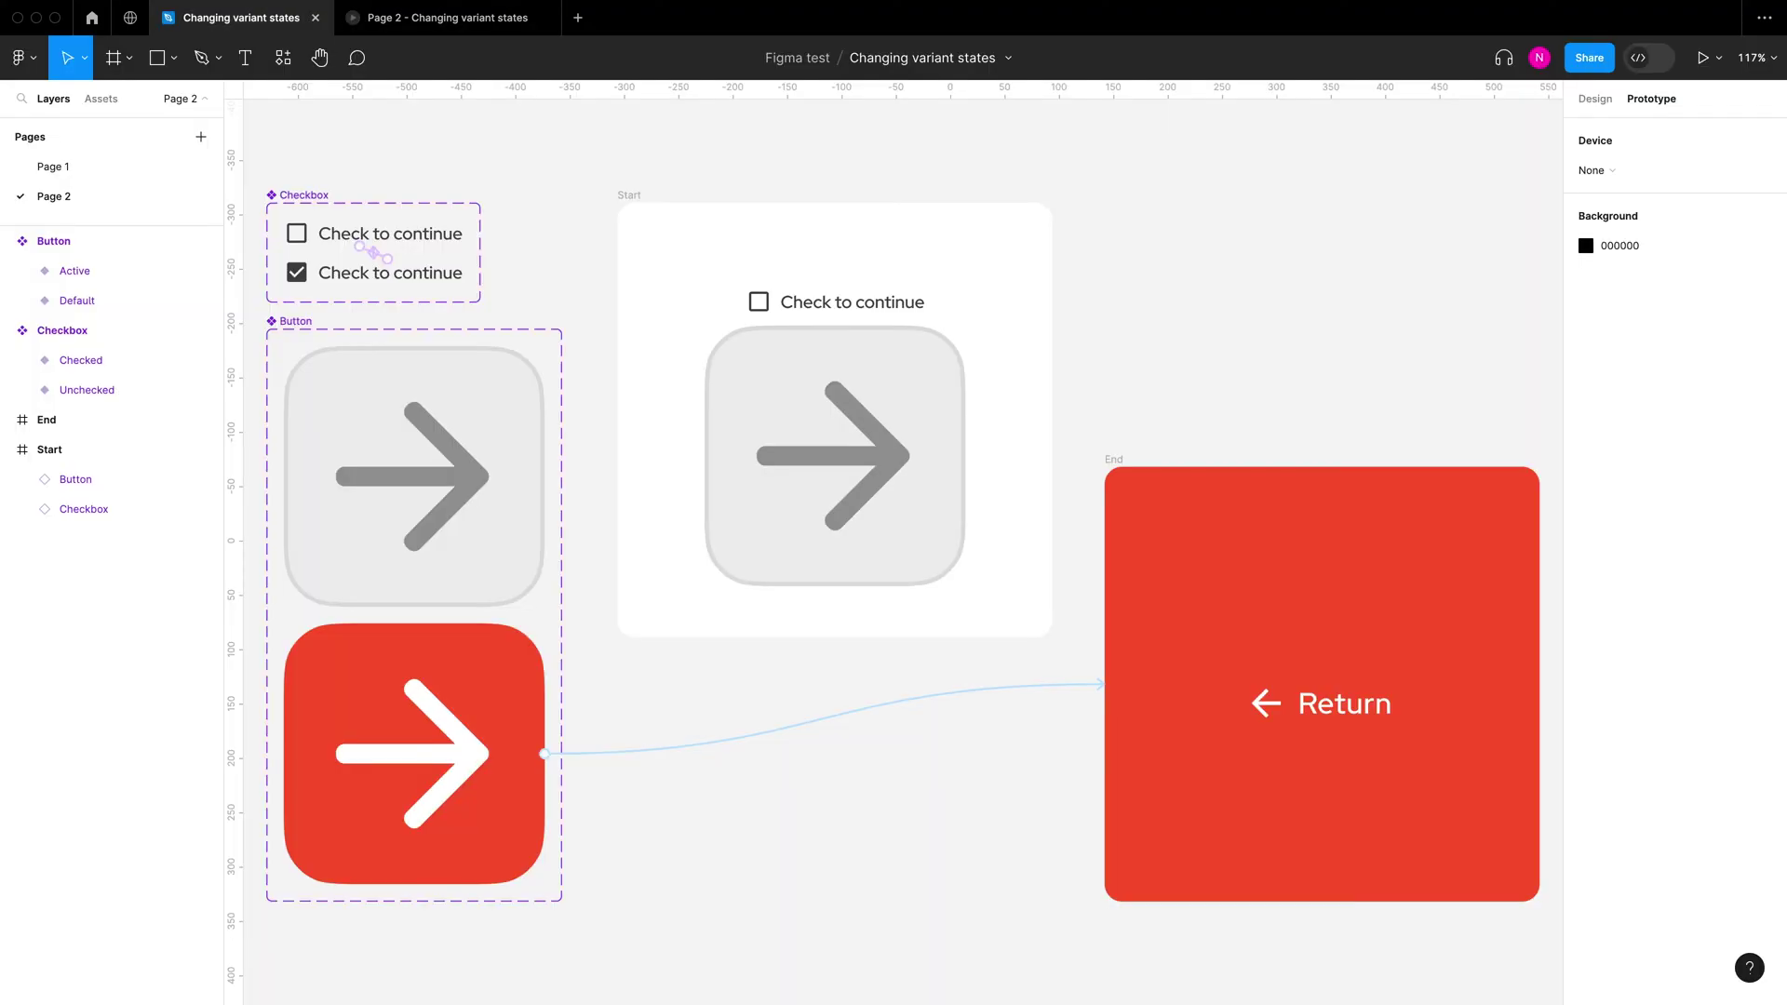